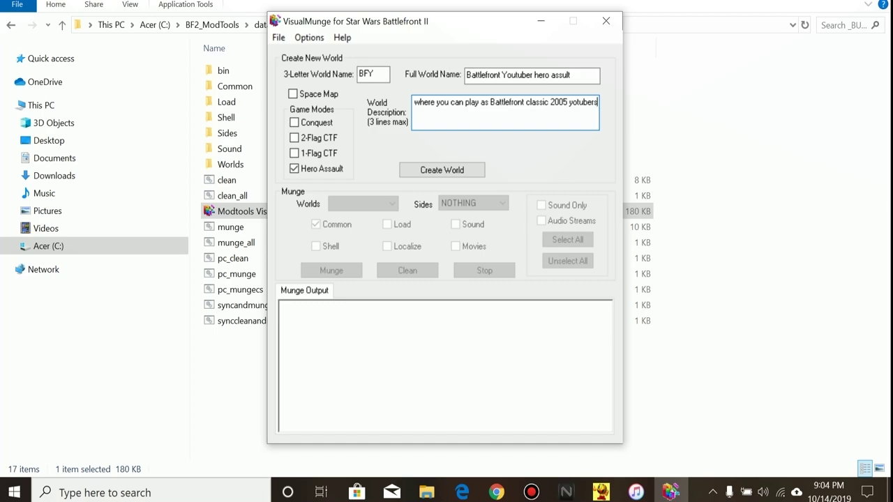
- Continue the world description with "like me, redsungamer, savagegamer plays"
{"action": "type", "text": "like "}
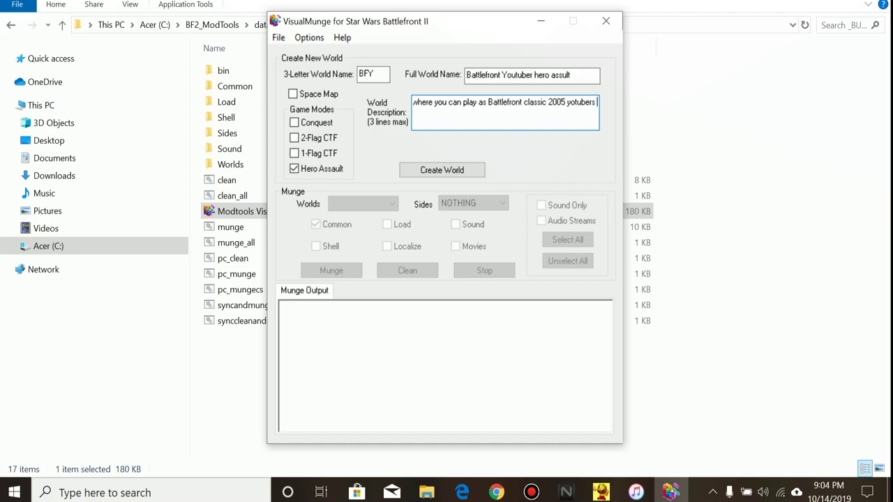
{"action": "type", "text": "m"}
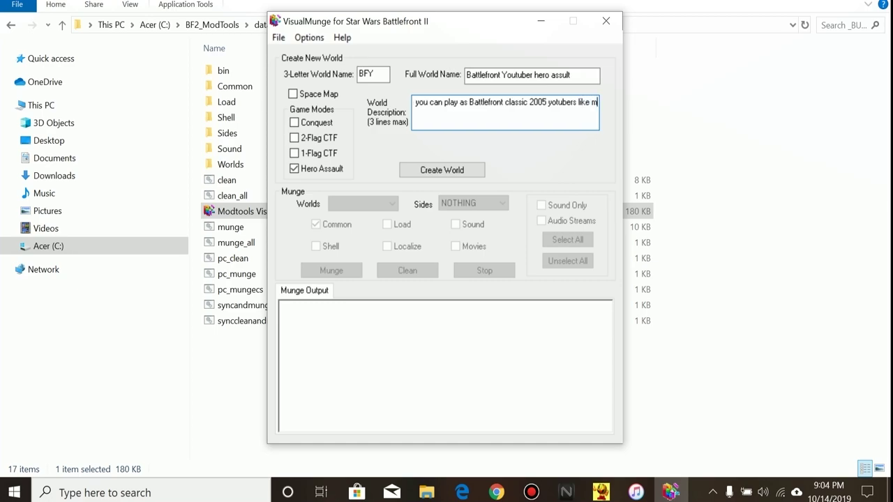
{"action": "type", "text": "e , r"}
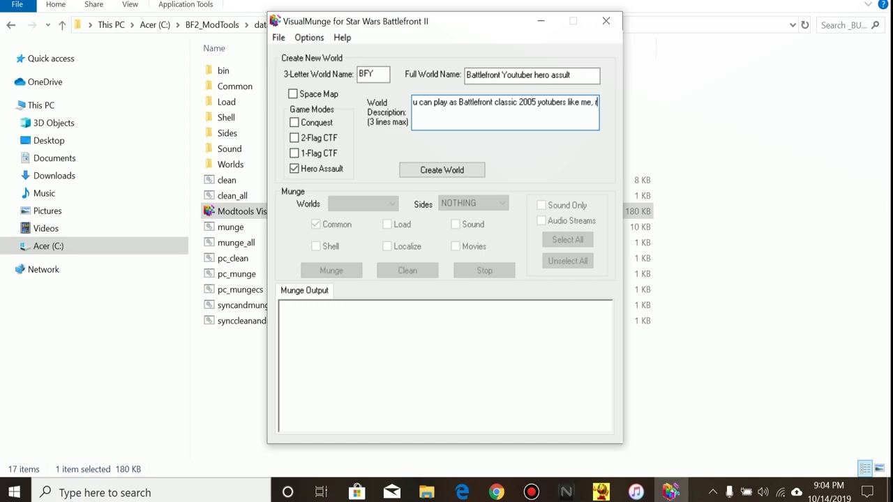
{"action": "type", "text": "edsun"}
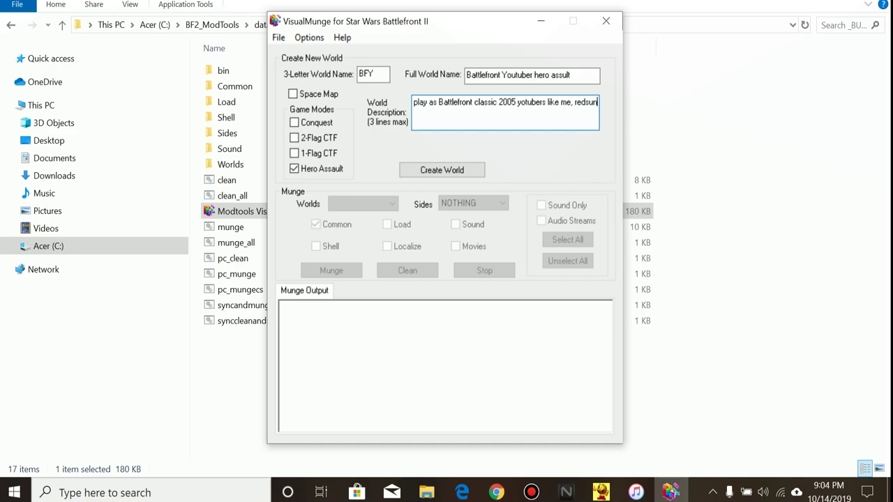
{"action": "type", "text": "game"}
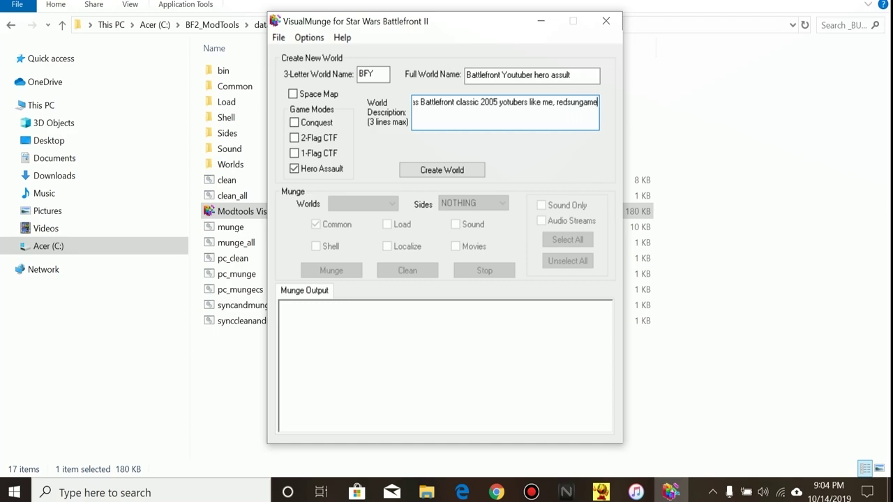
{"action": "type", "text": "r,"}
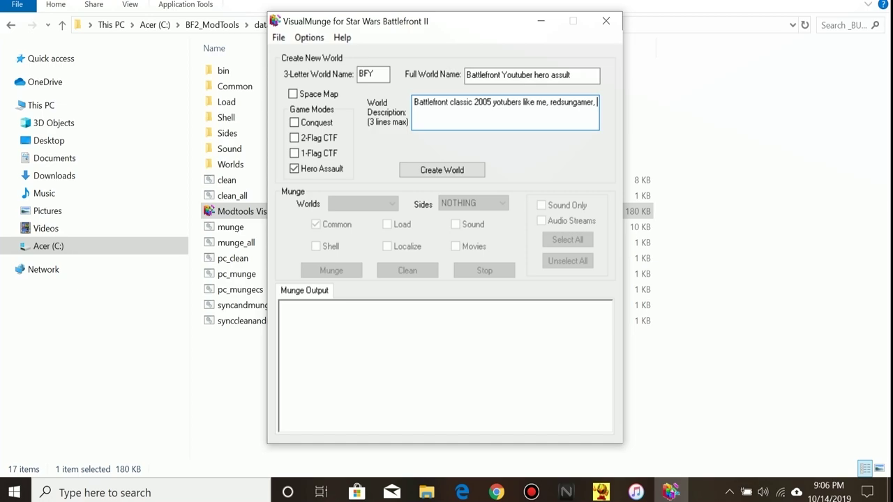
{"action": "type", "text": "savag"}
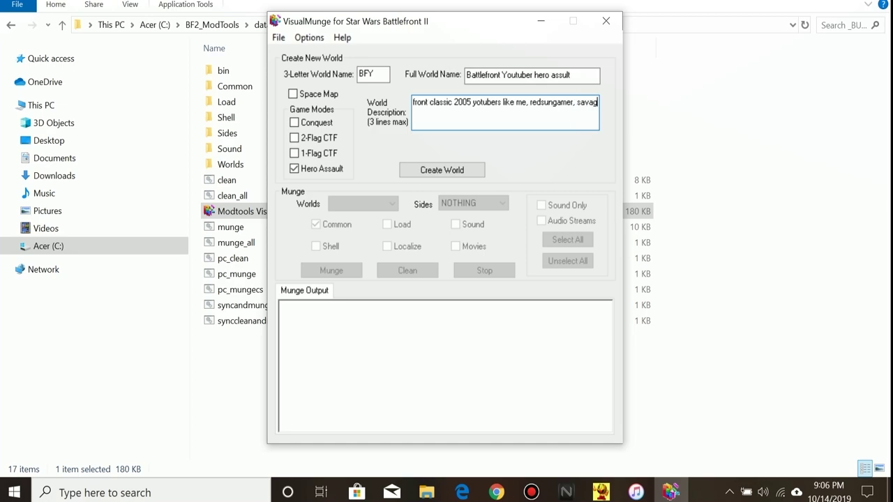
{"action": "type", "text": "egamer plays"}
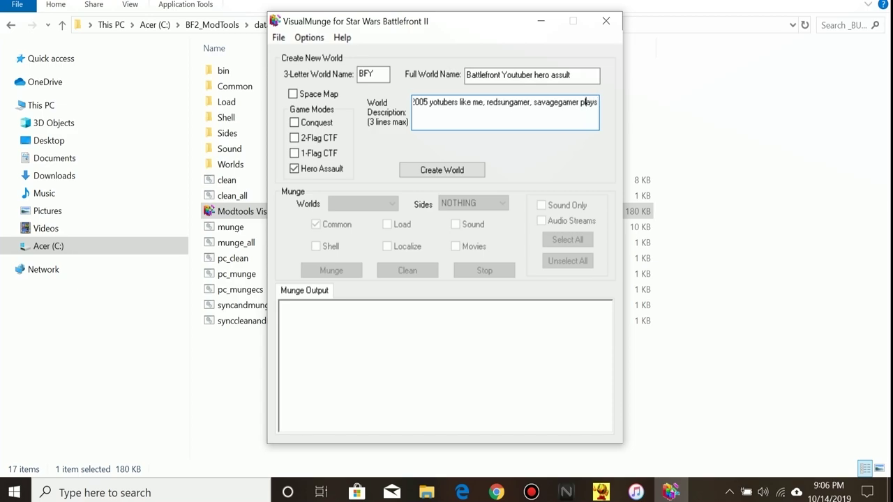
- Join the last two words of the description into "savagegamerplays" and add ", krptic element,ect..." after them
{"action": "left_click", "coordinate": [581, 102]}
{"action": "key", "text": "BackSpace"}
{"action": "type", "text": "k"}
{"action": "type", "text": "ri"}
{"action": "type", "text": "p"}
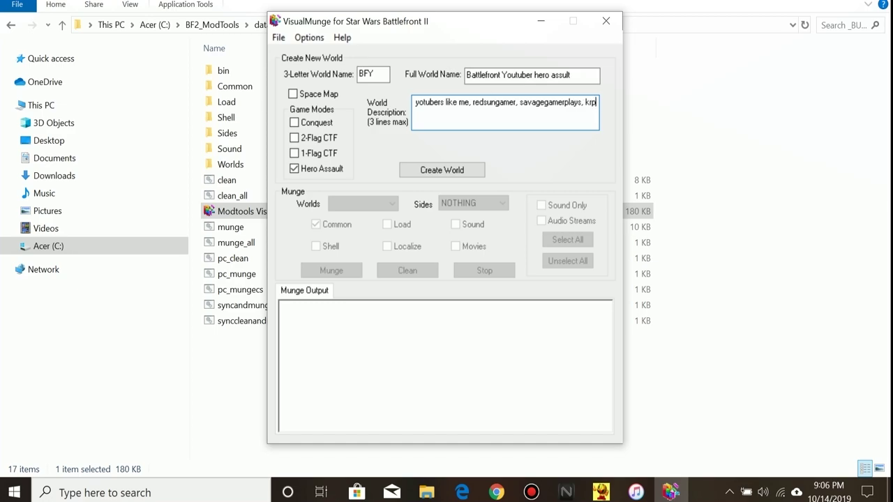
{"action": "type", "text": "ic"}
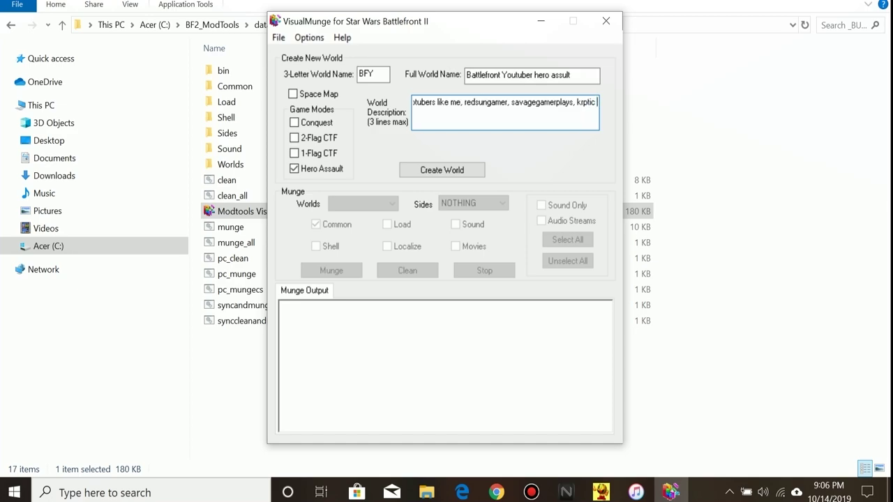
{"action": "type", "text": " elem"}
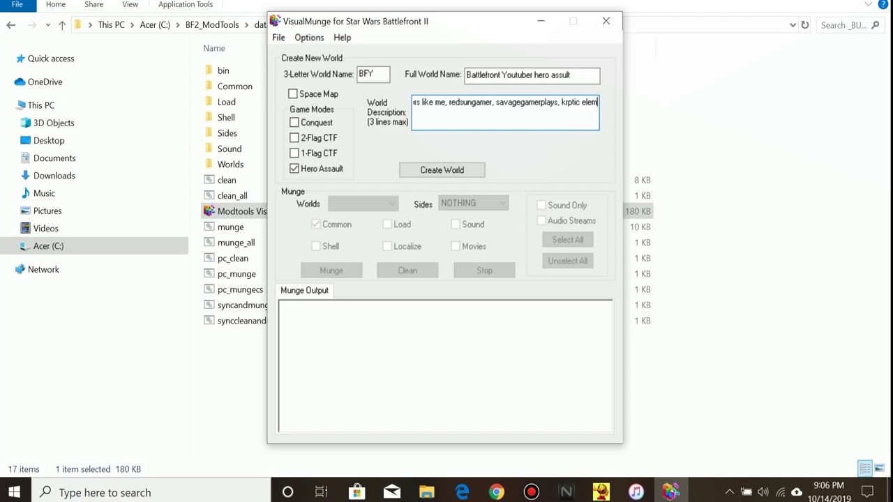
{"action": "type", "text": "ent, "}
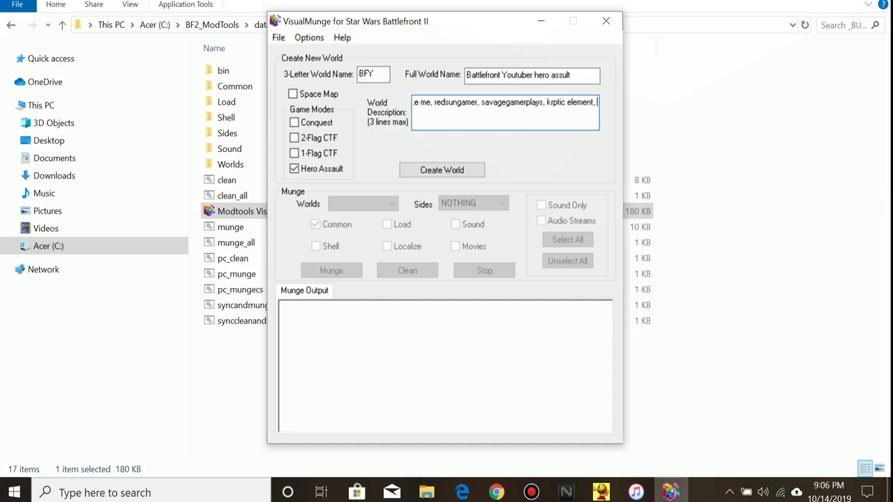
{"action": "type", "text": "lon"}
{"action": "type", "text": "g"}
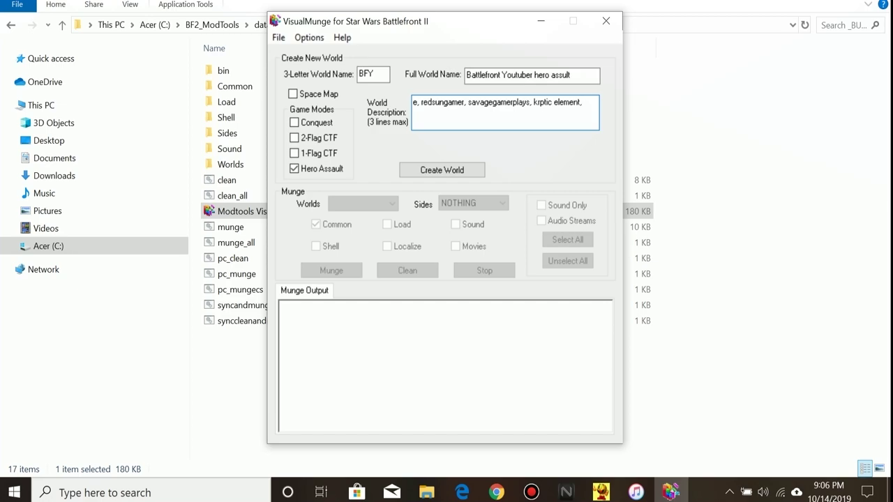
{"action": "type", "text": "ect..."}
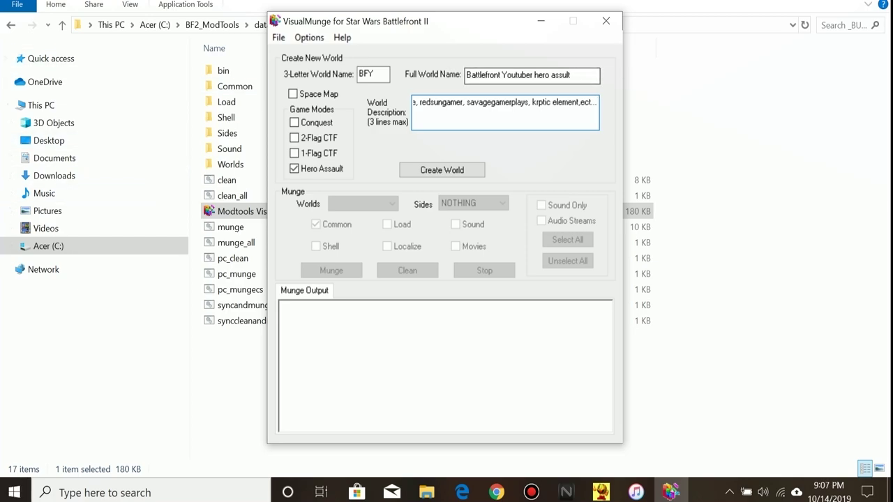
- Read through the world description from its beginning to its end and start a second line below it
{"action": "key", "text": "Left"}
{"action": "key", "text": "Left"}
{"action": "key", "text": "Left"}
{"action": "key", "text": "Left"}
{"action": "key", "text": "Left"}
{"action": "key", "text": "Left"}
{"action": "key", "text": "Left"}
{"action": "key", "text": "Left"}
{"action": "key", "text": "Left"}
{"action": "key", "text": "Left"}
{"action": "key", "text": "Left"}
{"action": "key", "text": "Left"}
{"action": "key", "text": "Left"}
{"action": "key", "text": "Left"}
{"action": "key", "text": "Left"}
{"action": "key", "text": "Left"}
{"action": "key", "text": "Left"}
{"action": "key", "text": "Left"}
{"action": "key", "text": "Left"}
{"action": "key", "text": "Left"}
{"action": "key", "text": "Left"}
{"action": "key", "text": "Left"}
{"action": "key", "text": "Left"}
{"action": "key", "text": "Left"}
{"action": "key", "text": "Left"}
{"action": "key", "text": "Left"}
{"action": "key", "text": "Left"}
{"action": "key", "text": "Left"}
{"action": "key", "text": "Left"}
{"action": "key", "text": "Left"}
{"action": "key", "text": "Left"}
{"action": "key", "text": "Left"}
{"action": "key", "text": "Left"}
{"action": "key", "text": "Left"}
{"action": "key", "text": "Left"}
{"action": "key", "text": "Left"}
{"action": "key", "text": "Left"}
{"action": "key", "text": "Left"}
{"action": "key", "text": "Left"}
{"action": "key", "text": "Left"}
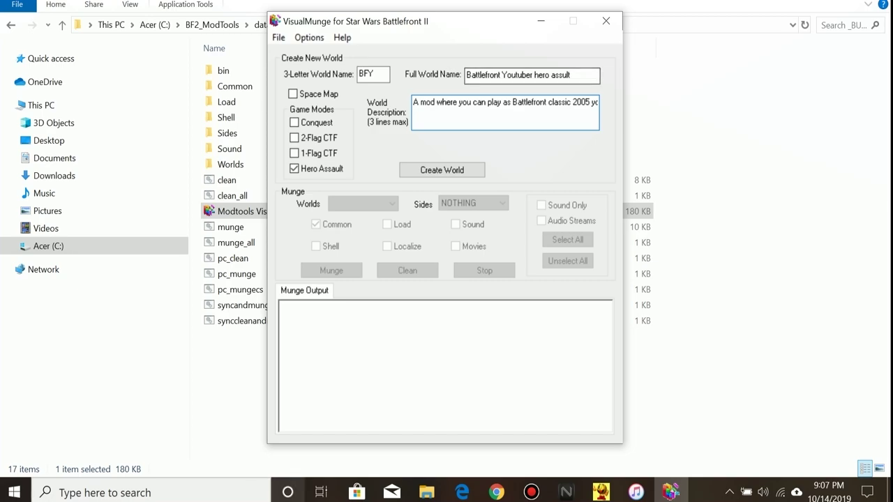
{"action": "key", "text": "Right"}
{"action": "key", "text": "Right"}
{"action": "key", "text": "Right"}
{"action": "key", "text": "Right"}
{"action": "key", "text": "Right"}
{"action": "key", "text": "Right"}
{"action": "key", "text": "Right"}
{"action": "key", "text": "Right"}
{"action": "key", "text": "Right"}
{"action": "key", "text": "Right"}
{"action": "key", "text": "Right"}
{"action": "key", "text": "Right"}
{"action": "key", "text": "Right"}
{"action": "key", "text": "Right"}
{"action": "key", "text": "Right"}
{"action": "key", "text": "Right"}
{"action": "key", "text": "Right"}
{"action": "key", "text": "Right"}
{"action": "key", "text": "Right"}
{"action": "key", "text": "Right"}
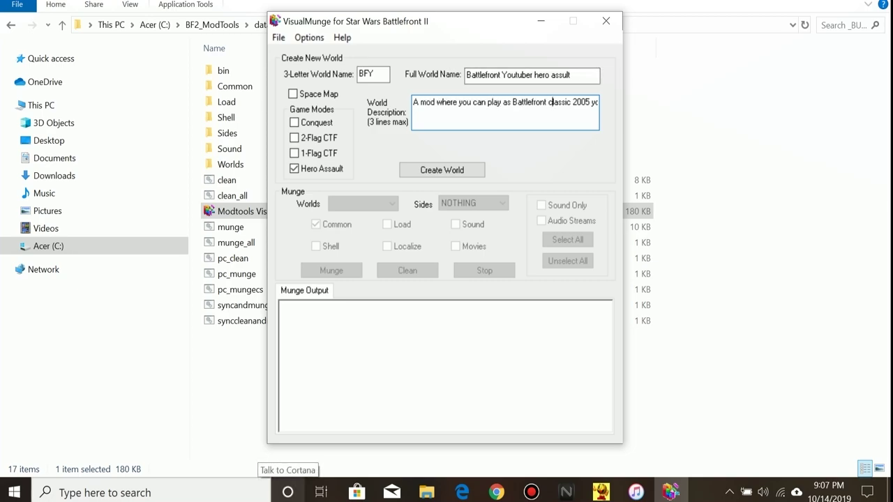
{"action": "key", "text": "Right"}
{"action": "key", "text": "Right"}
{"action": "key", "text": "Right"}
{"action": "key", "text": "Right"}
{"action": "key", "text": "Right"}
{"action": "key", "text": "Right"}
{"action": "key", "text": "Right"}
{"action": "key", "text": "Right"}
{"action": "key", "text": "Right"}
{"action": "key", "text": "Right"}
{"action": "key", "text": "Right"}
{"action": "key", "text": "Right"}
{"action": "key", "text": "Right"}
{"action": "key", "text": "Right"}
{"action": "key", "text": "Right"}
{"action": "key", "text": "Right"}
{"action": "key", "text": "Right"}
{"action": "key", "text": "Right"}
{"action": "key", "text": "Right"}
{"action": "key", "text": "Right"}
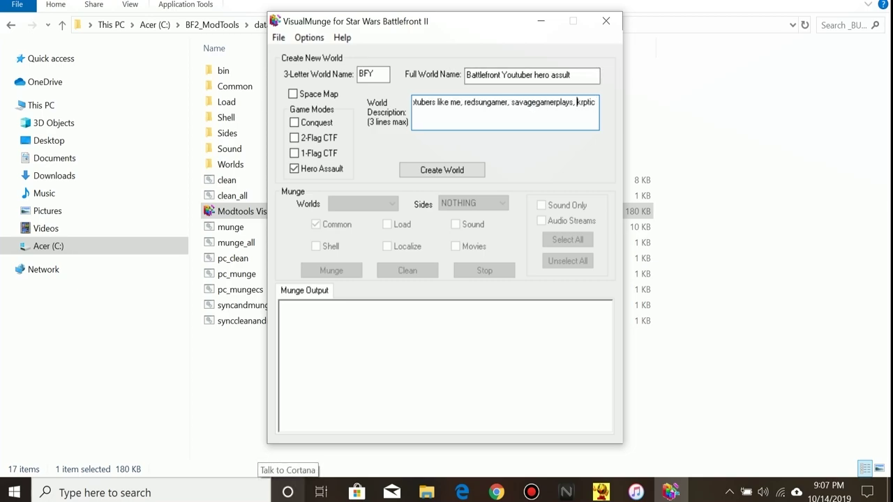
{"action": "key", "text": "Return"}
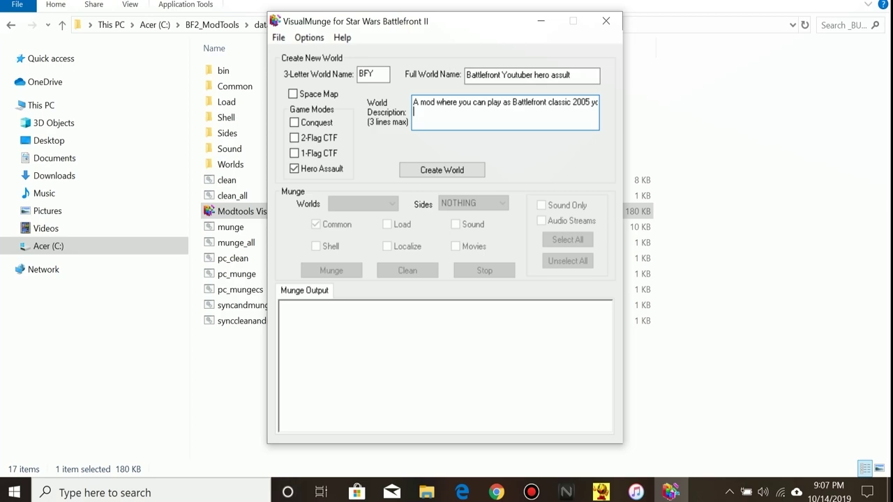
{"action": "mouse_move", "coordinate": [531, 492]}
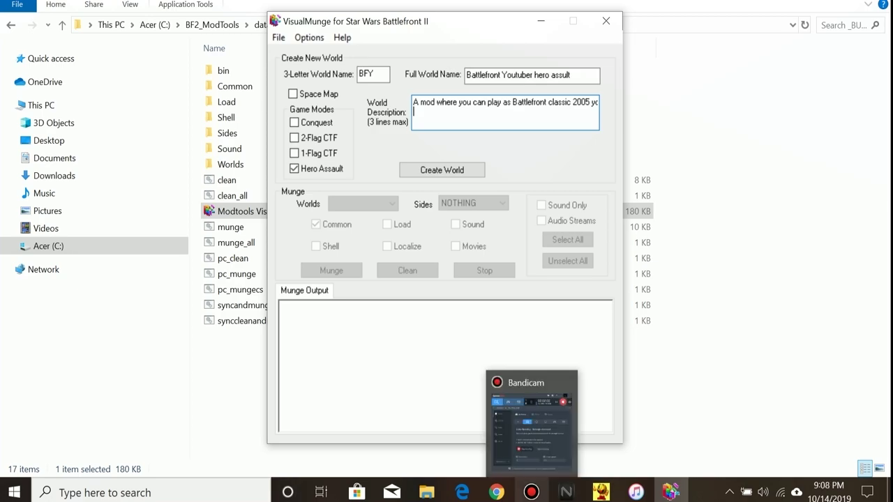
{"action": "left_click", "coordinate": [532, 427]}
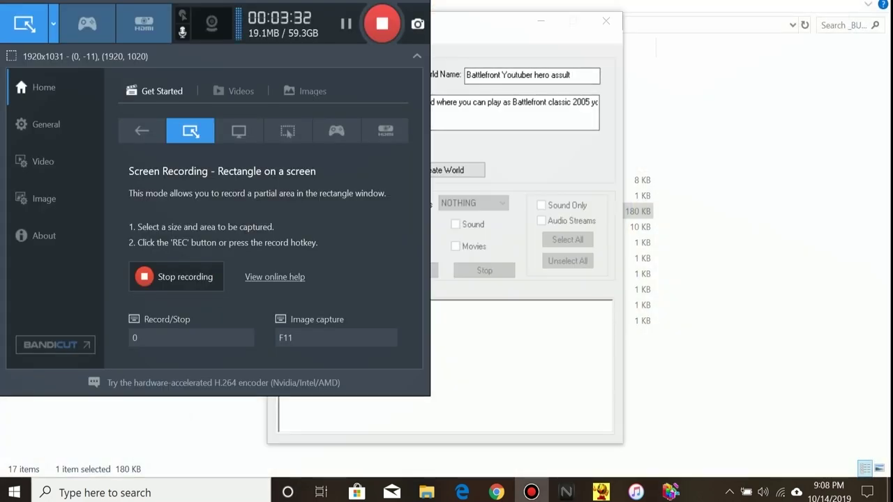
{"action": "key", "text": "super+Down"}
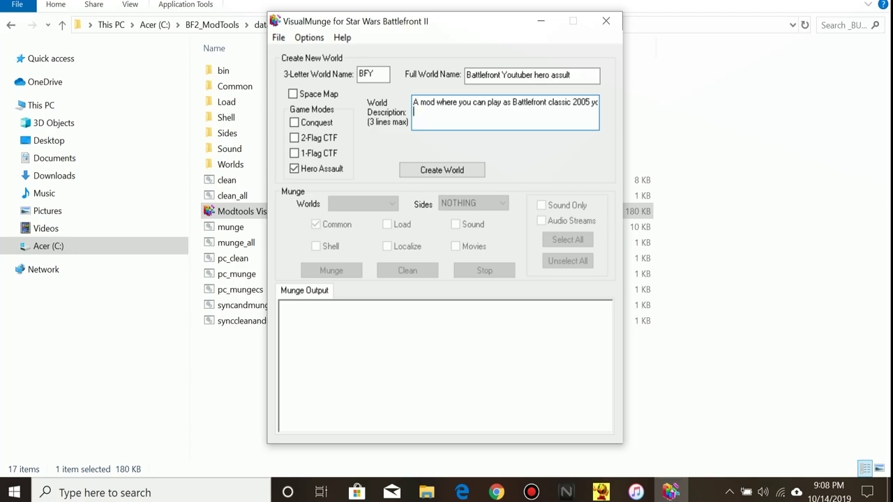
- Write "in a duel to see who is the better hero" as the second line of the world description
{"action": "type", "text": "in a duel to see who is the b"}
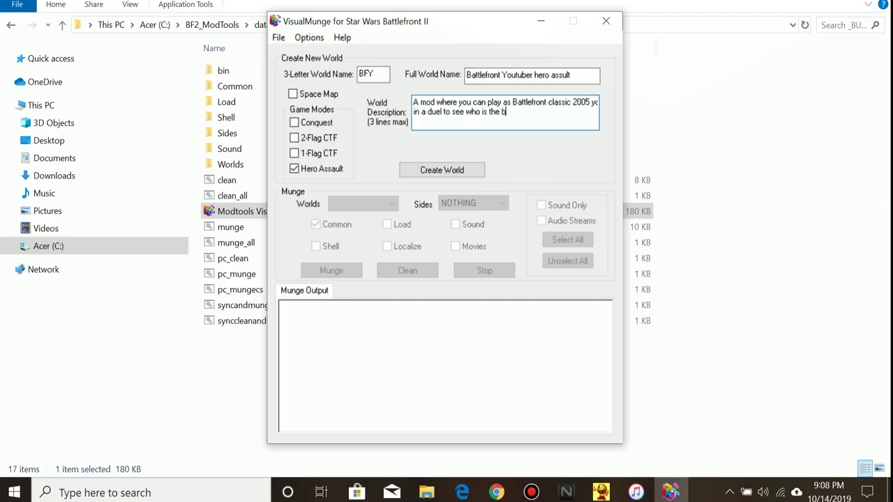
{"action": "type", "text": "etter hero"}
- Enable the Conquest game mode and change the full world name to "Battlefront Youtuber hero assault and conquest"
{"action": "left_click", "coordinate": [294, 122]}
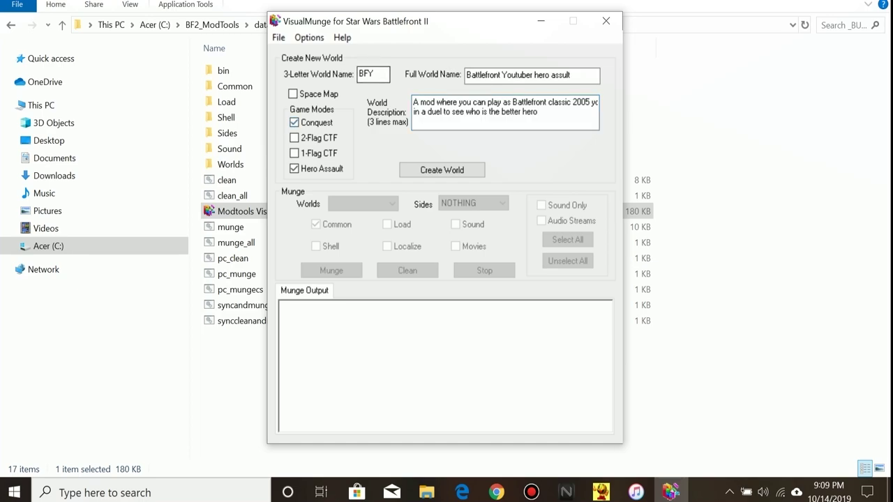
{"action": "left_click", "coordinate": [571, 75]}
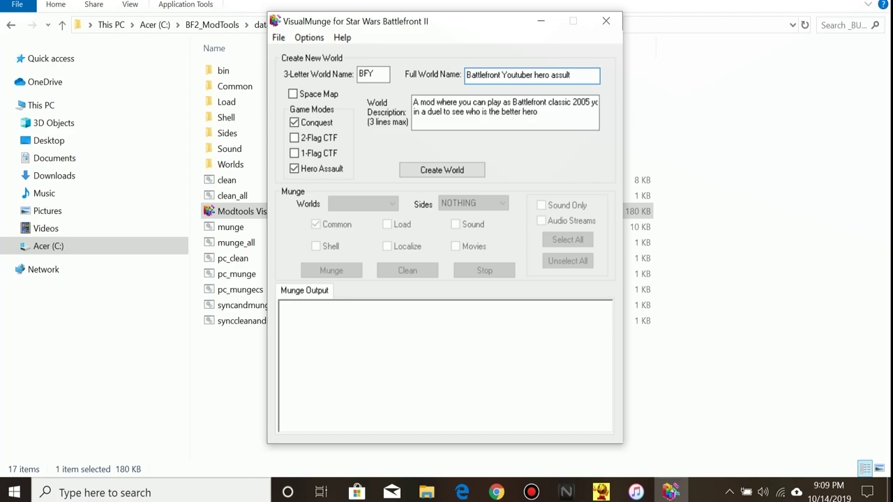
{"action": "type", "text": "ault and conq"}
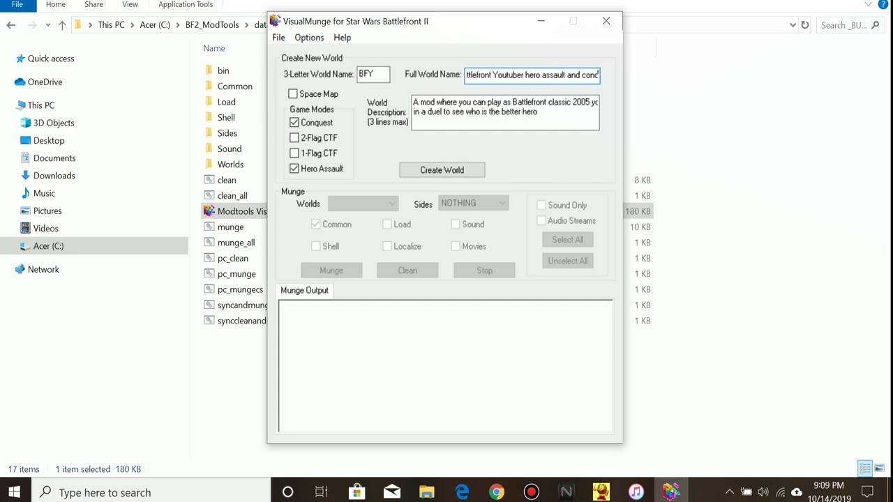
{"action": "type", "text": "uest"}
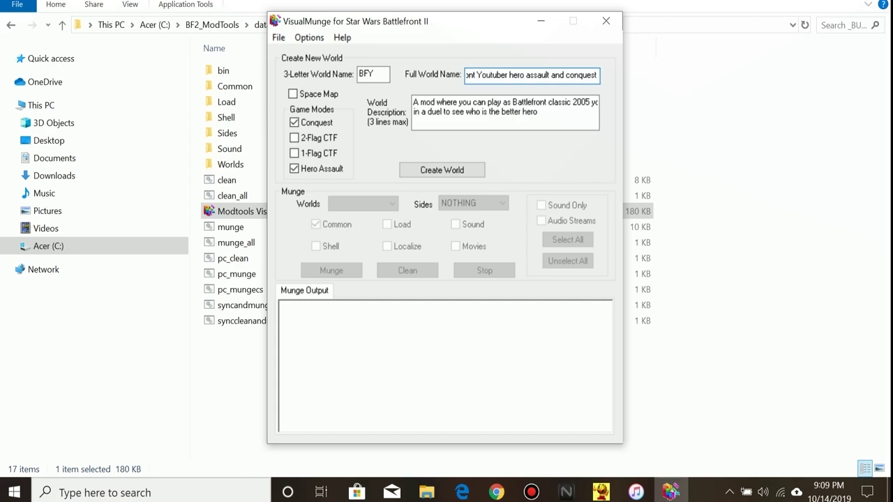
- Append "in the game" to the end of the world description's second line
{"action": "left_click", "coordinate": [571, 102]}
{"action": "left_click", "coordinate": [538, 112]}
{"action": "type", "text": "in the game"}
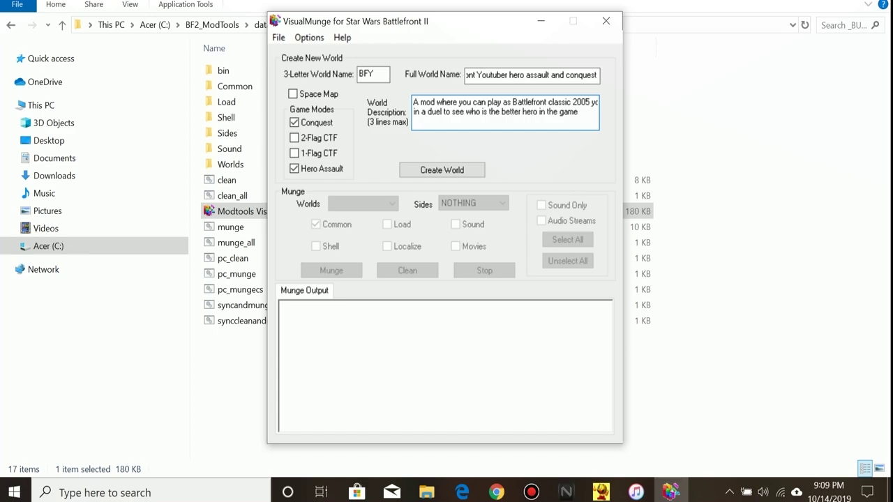
- Create the BFY world with the entered settings, and close VisualMunge once the creation has completed
{"action": "left_click", "coordinate": [441, 169]}
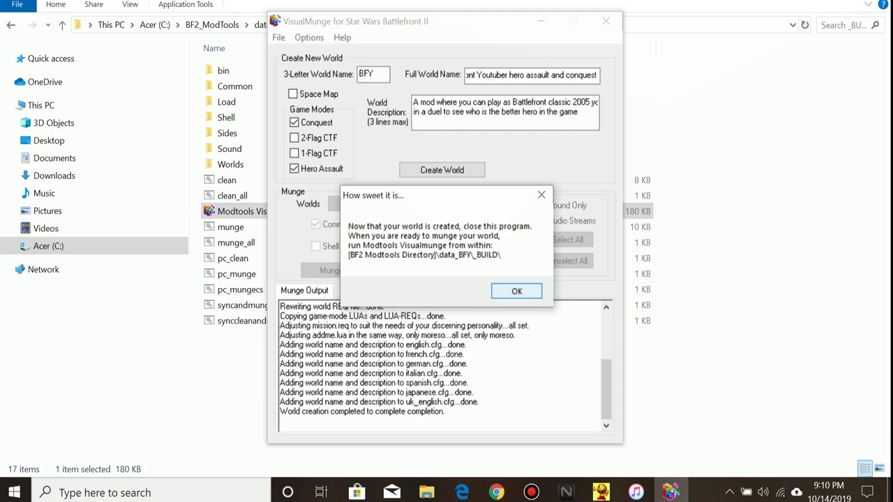
{"action": "key", "text": "Return"}
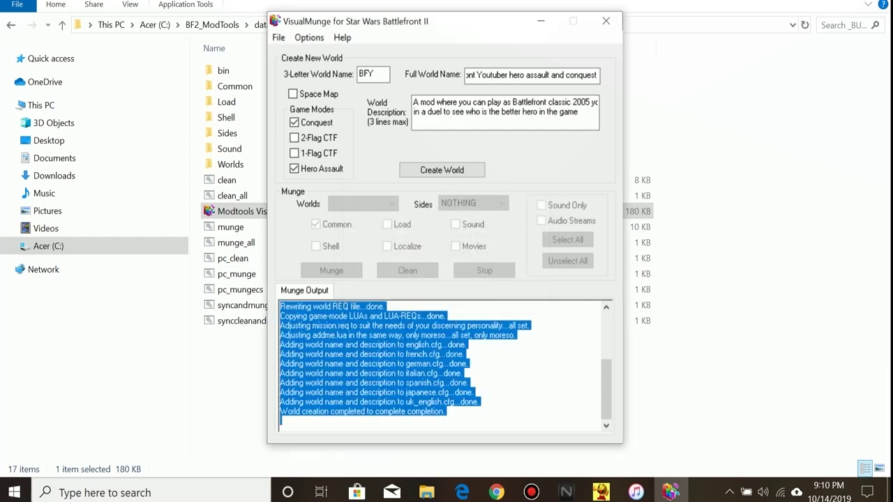
{"action": "left_click", "coordinate": [479, 401]}
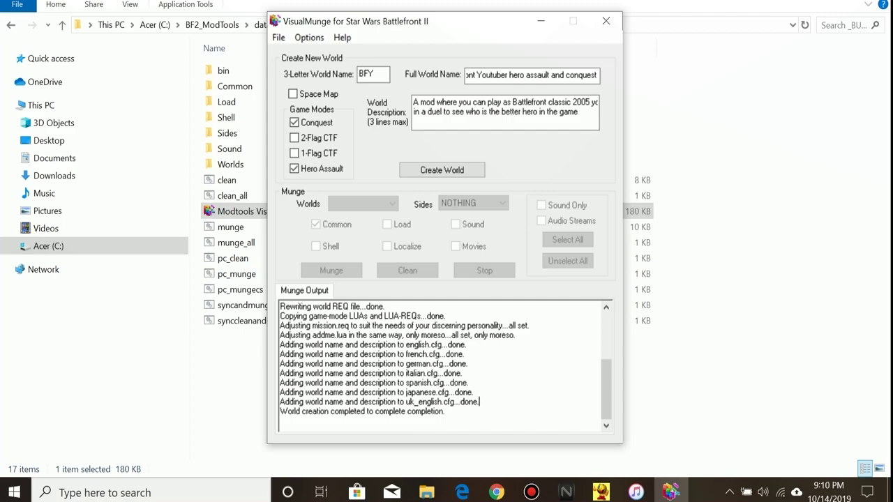
{"action": "left_click", "coordinate": [605, 21]}
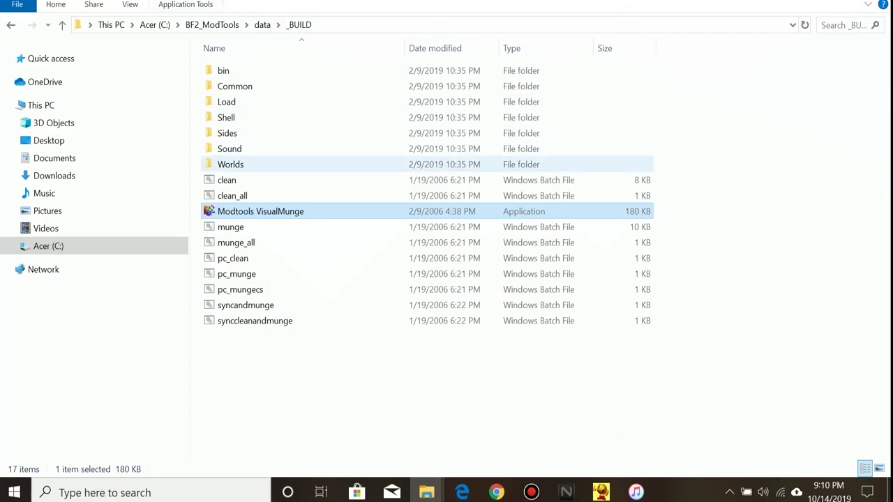
- Look through the Worlds folder inside _BUILD and select the munge batch file in its BES subfolder
{"action": "double_click", "coordinate": [230, 163]}
{"action": "scroll", "coordinate": [230, 265], "scroll_direction": "down", "scroll_amount": 1}
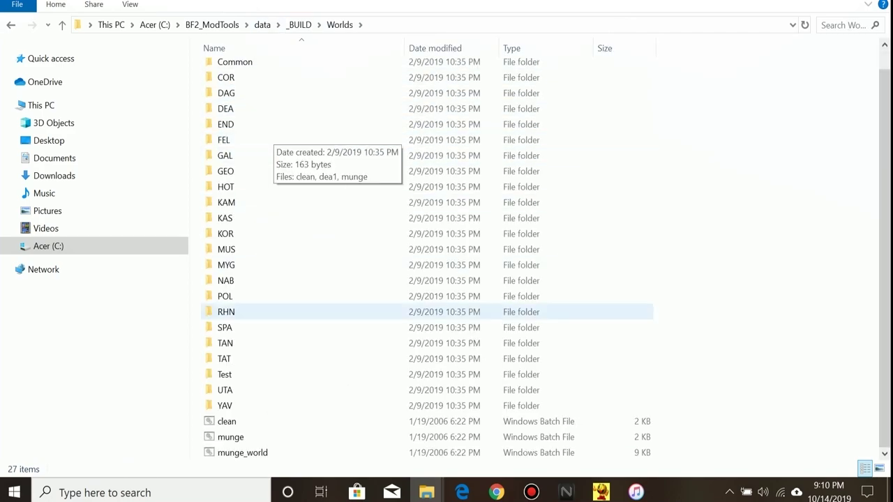
{"action": "scroll", "coordinate": [279, 432], "scroll_direction": "up", "scroll_amount": 1}
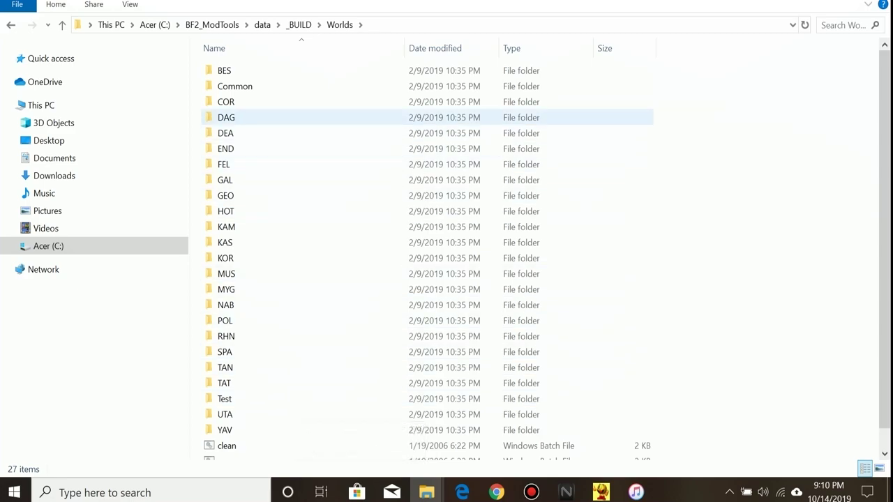
{"action": "double_click", "coordinate": [224, 71]}
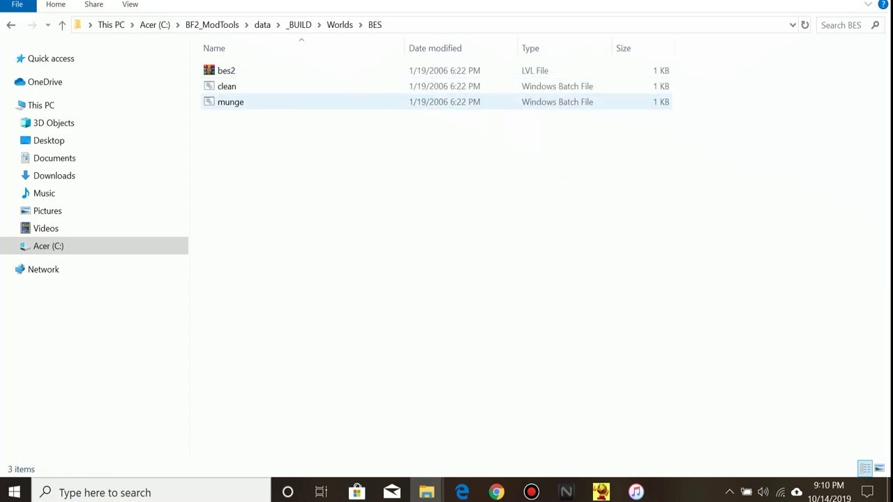
{"action": "left_click", "coordinate": [230, 101]}
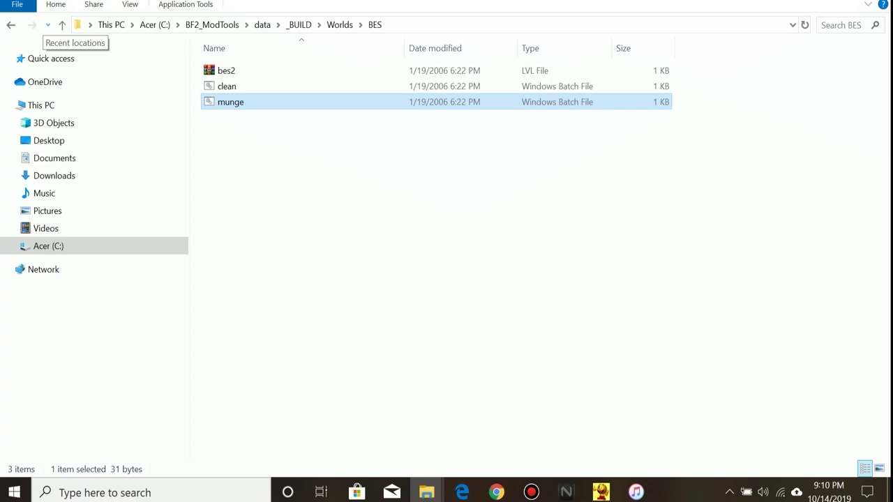
- Scan the world folders inside Worlds, check the contents of RHN, and return to the _BUILD folder
{"action": "key", "text": "alt+Up"}
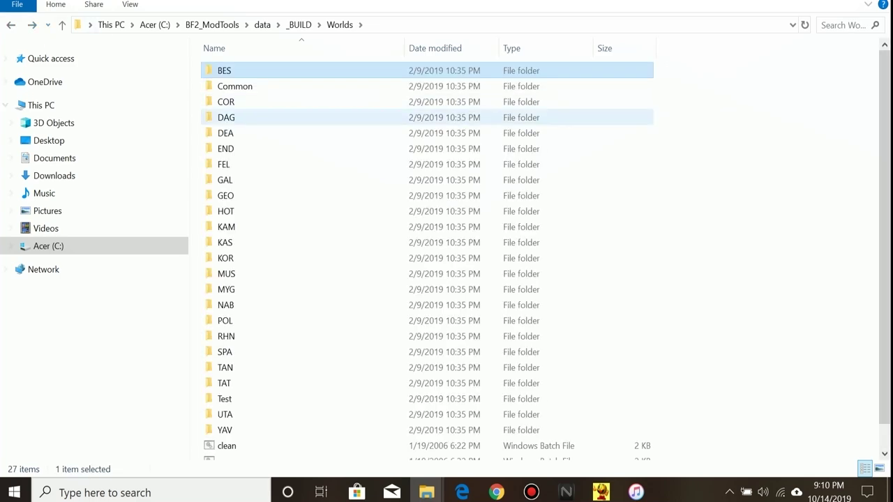
{"action": "scroll", "coordinate": [335, 203], "scroll_direction": "down", "scroll_amount": 1}
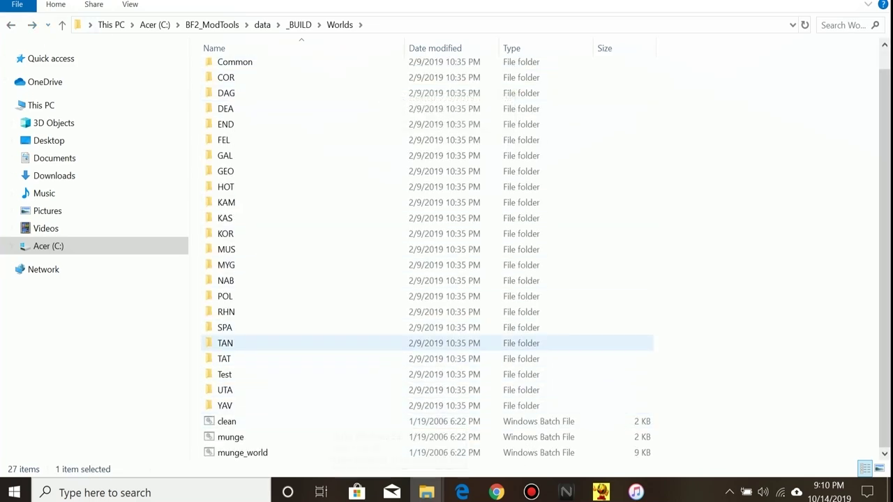
{"action": "double_click", "coordinate": [227, 312]}
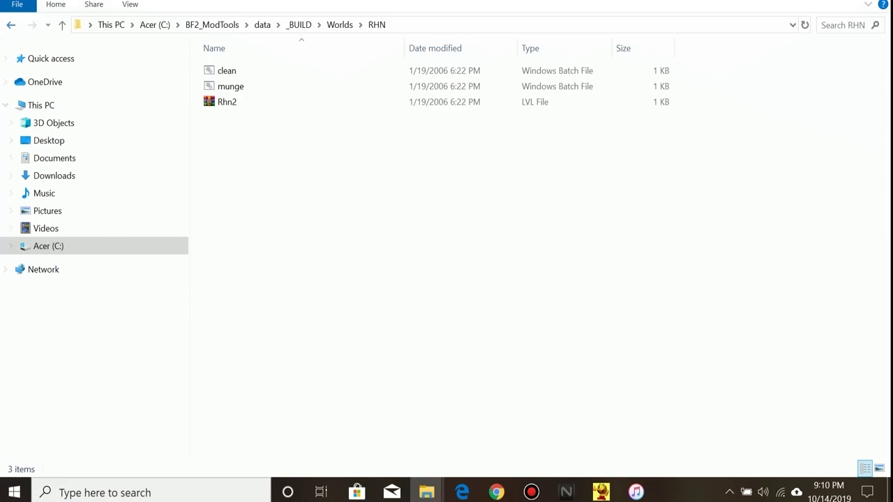
{"action": "key", "text": "alt+Left"}
{"action": "key", "text": "alt+Left"}
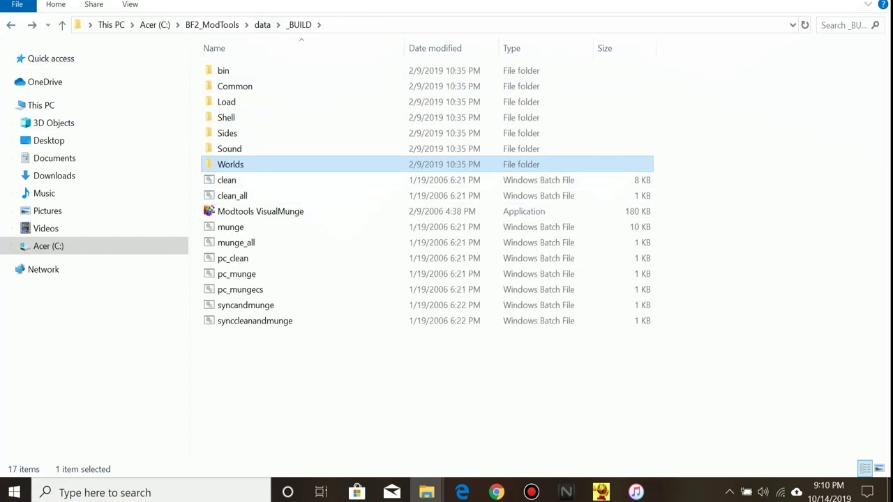
- Recheck the Worlds and Common folders inside _BUILD from the data folder, and return to data
{"action": "left_click", "coordinate": [262, 25]}
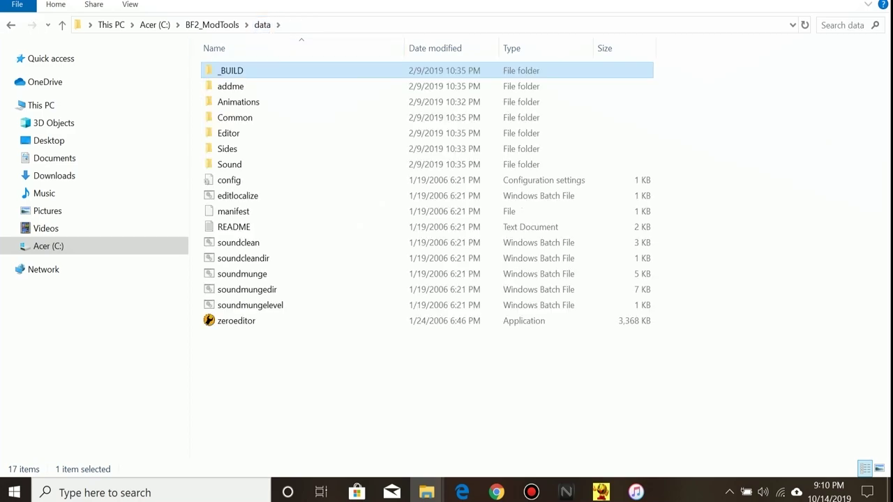
{"action": "double_click", "coordinate": [231, 71]}
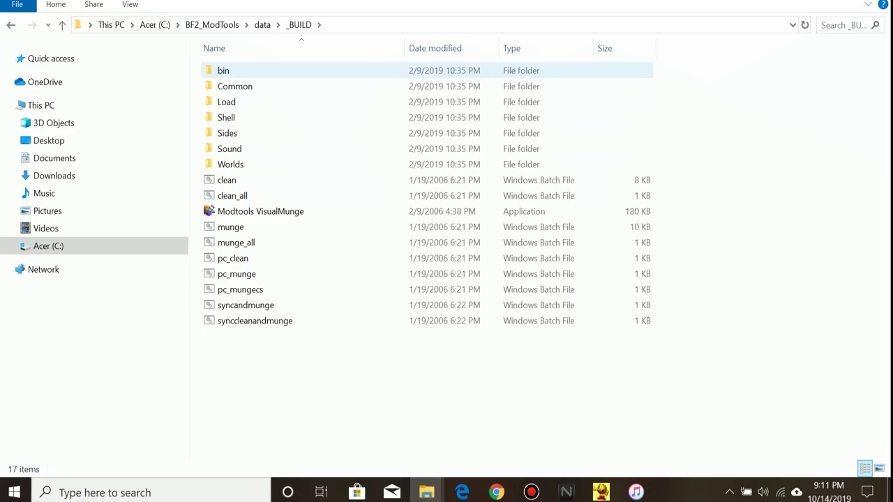
{"action": "double_click", "coordinate": [231, 164]}
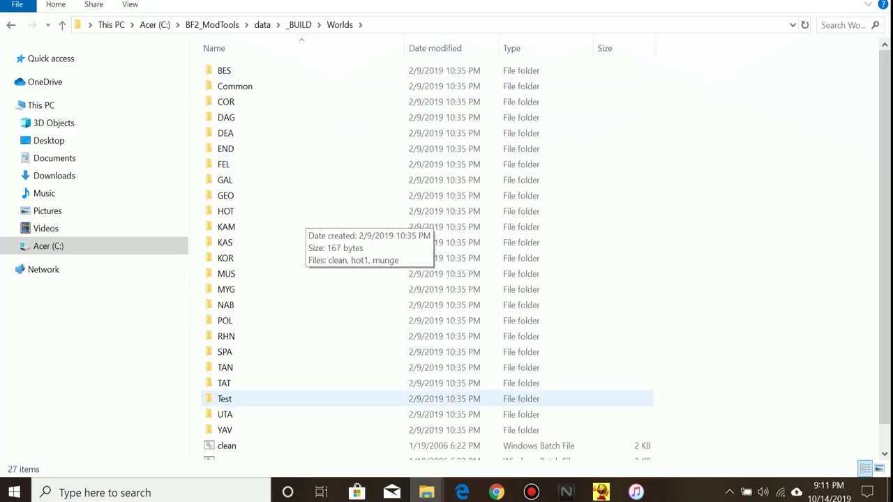
{"action": "left_click", "coordinate": [11, 24]}
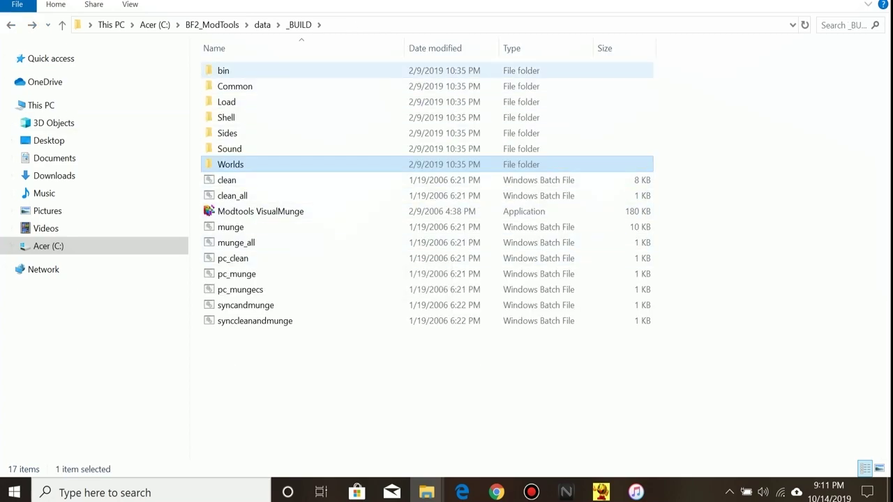
{"action": "left_click", "coordinate": [311, 85]}
{"action": "double_click", "coordinate": [311, 86]}
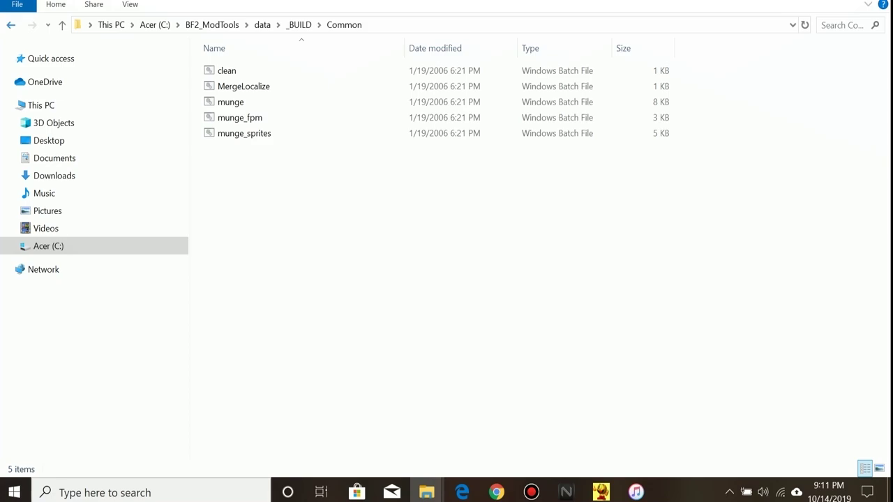
{"action": "left_click", "coordinate": [12, 25]}
{"action": "left_click", "coordinate": [11, 24]}
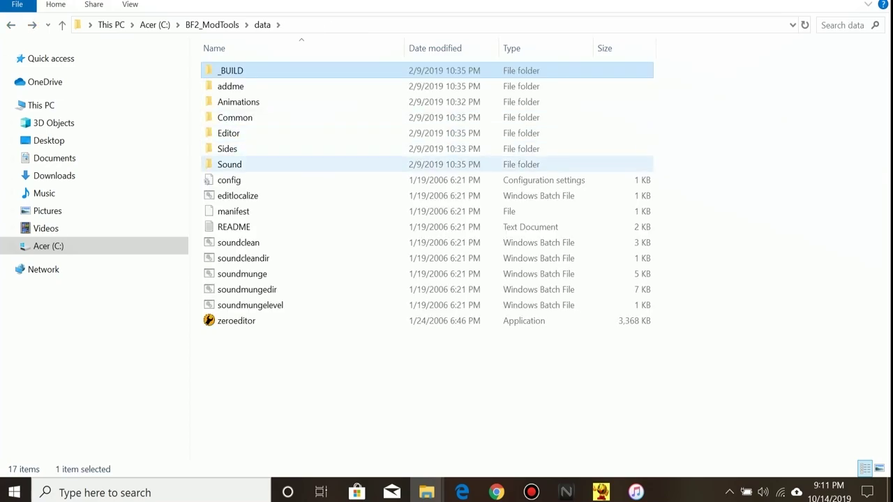
- Look into the addme, Editor and _BUILD folders inside data, and return to the data folder
{"action": "double_click", "coordinate": [230, 86]}
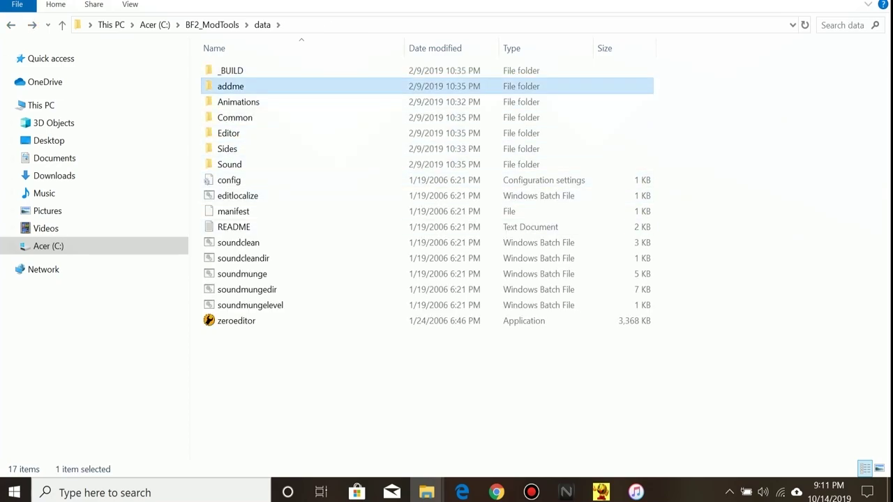
{"action": "key", "text": "alt+Left"}
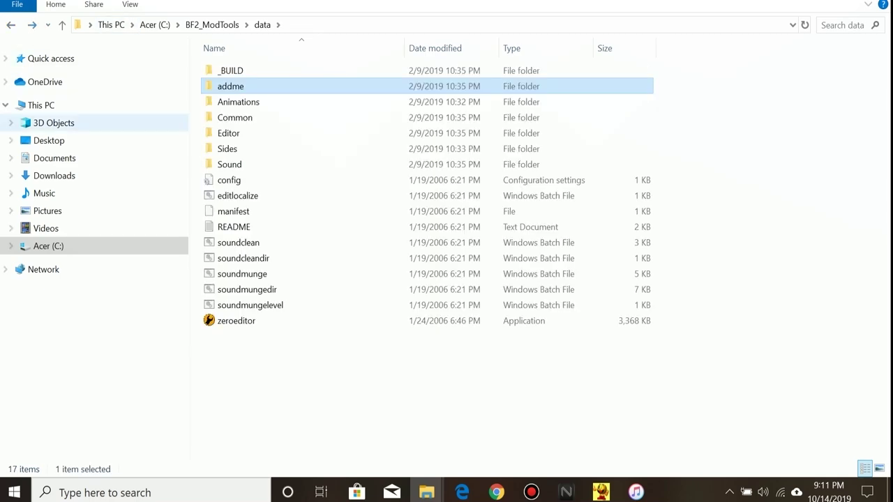
{"action": "double_click", "coordinate": [228, 133]}
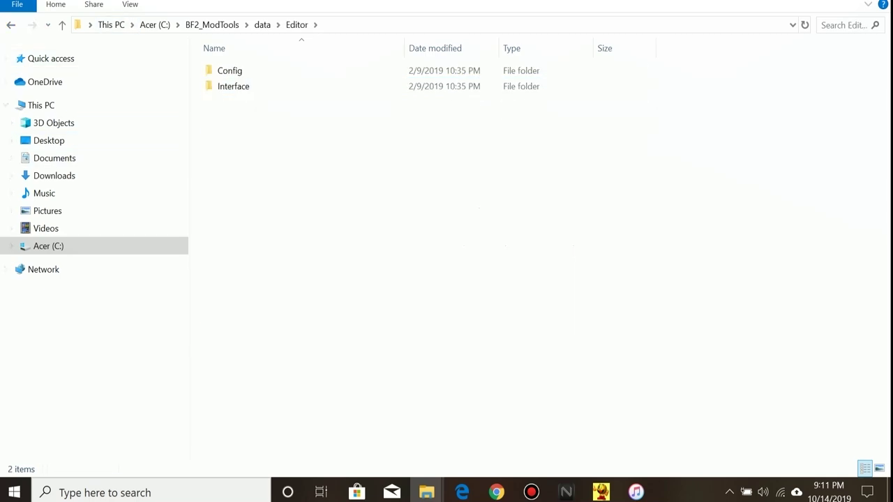
{"action": "key", "text": "alt+Left"}
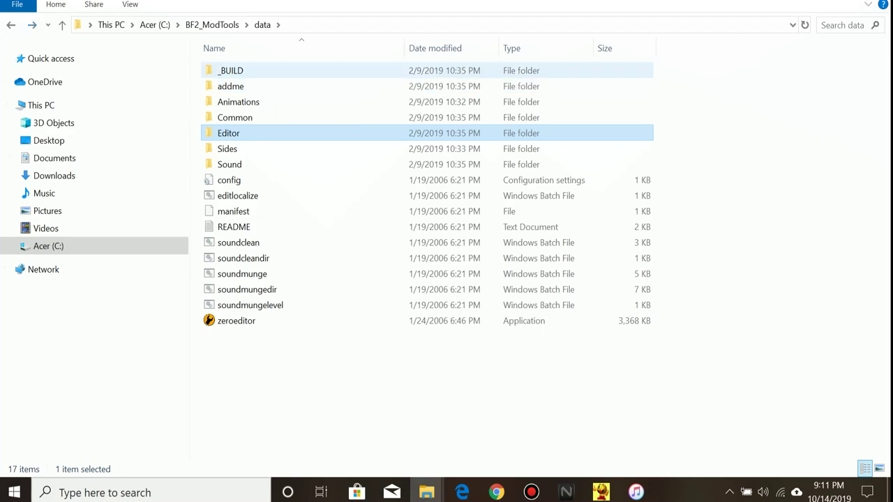
{"action": "double_click", "coordinate": [230, 71]}
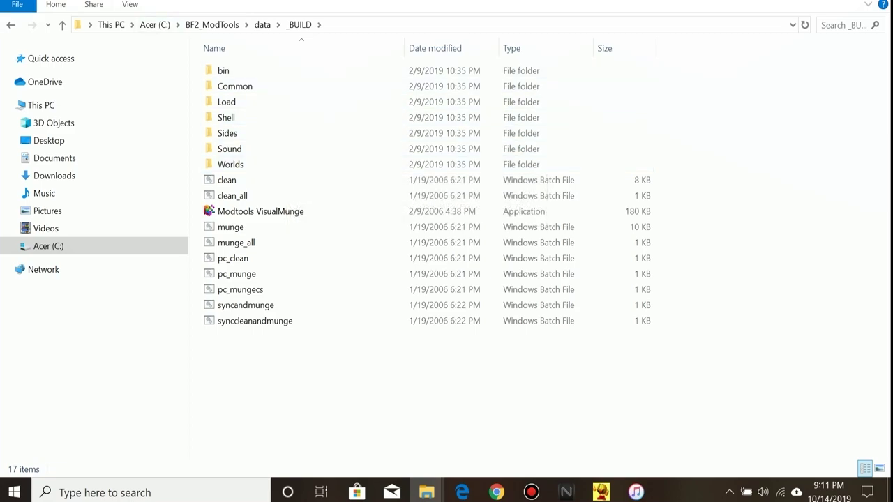
{"action": "key", "text": "BackSpace"}
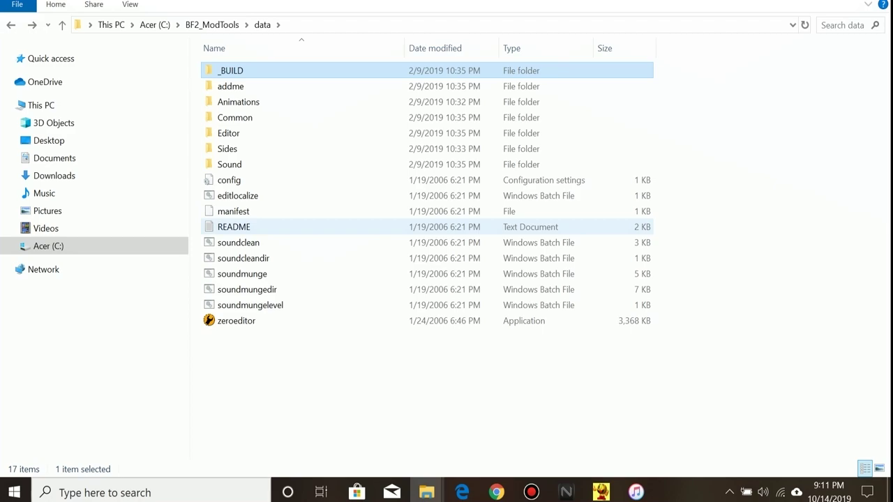
- Open the README text file in the data folder, read it maximized, and close it
{"action": "double_click", "coordinate": [234, 226]}
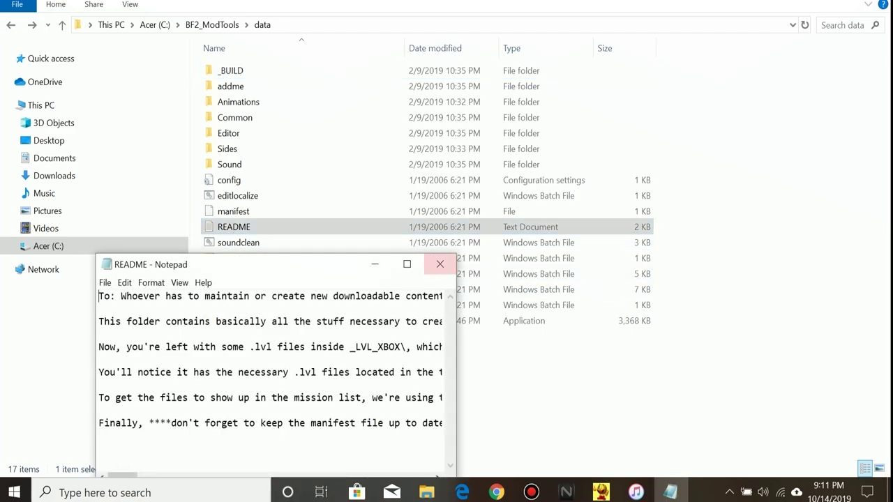
{"action": "left_click", "coordinate": [406, 264]}
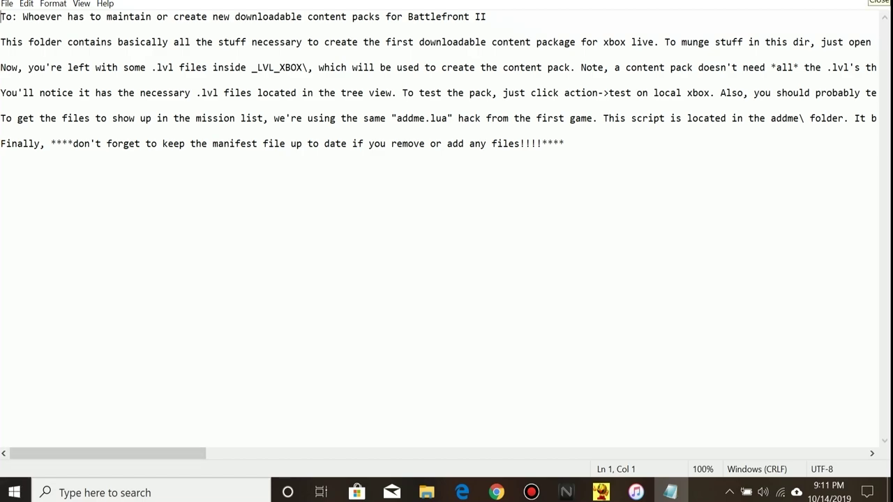
{"action": "left_click", "coordinate": [880, 2]}
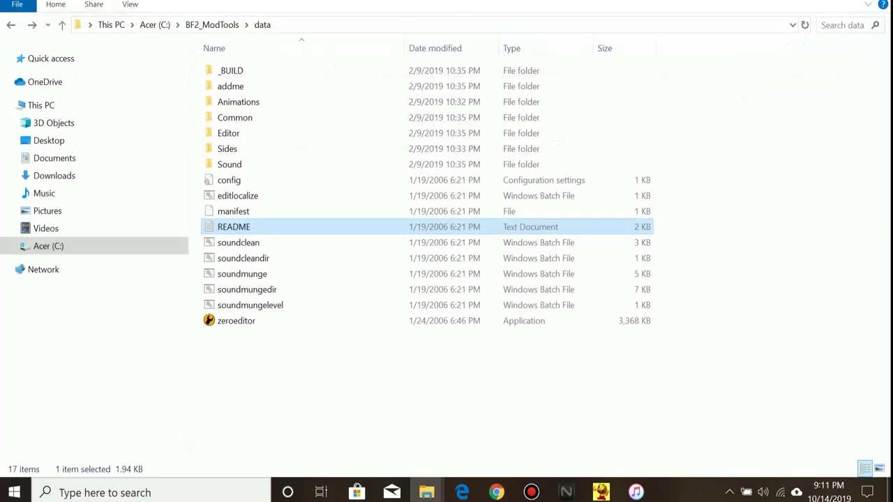
- Examine the Common and SPA subfolders of _BUILD's Worlds folder, and return to the data folder
{"action": "double_click", "coordinate": [251, 70]}
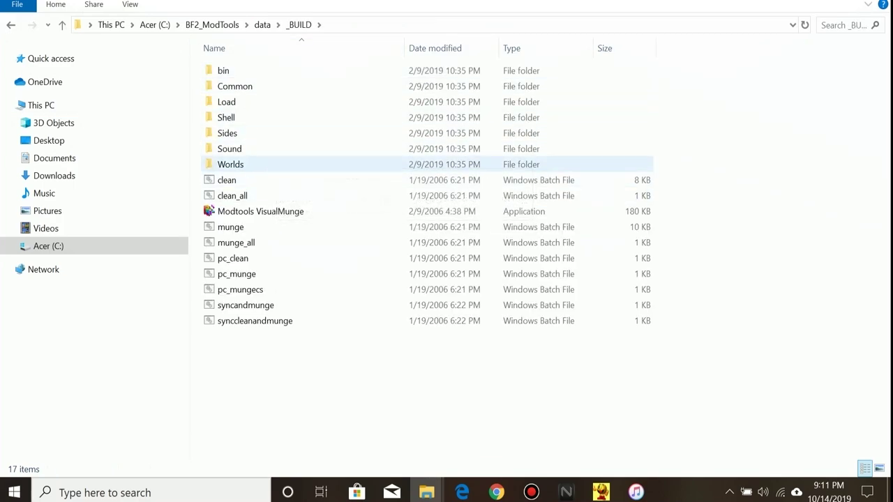
{"action": "double_click", "coordinate": [230, 164]}
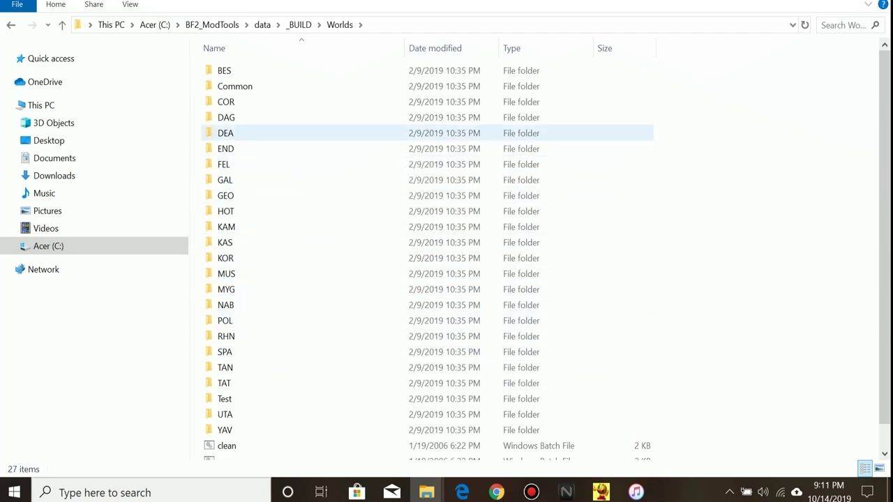
{"action": "double_click", "coordinate": [259, 86]}
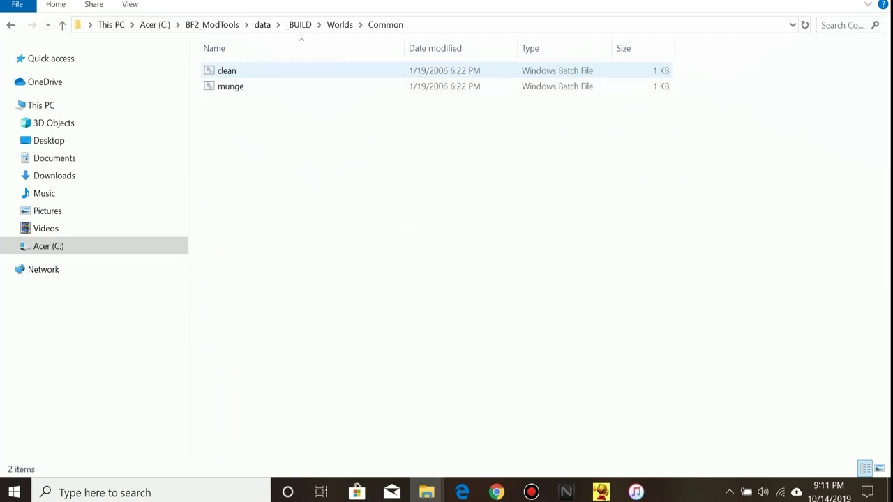
{"action": "key", "text": "alt+Left"}
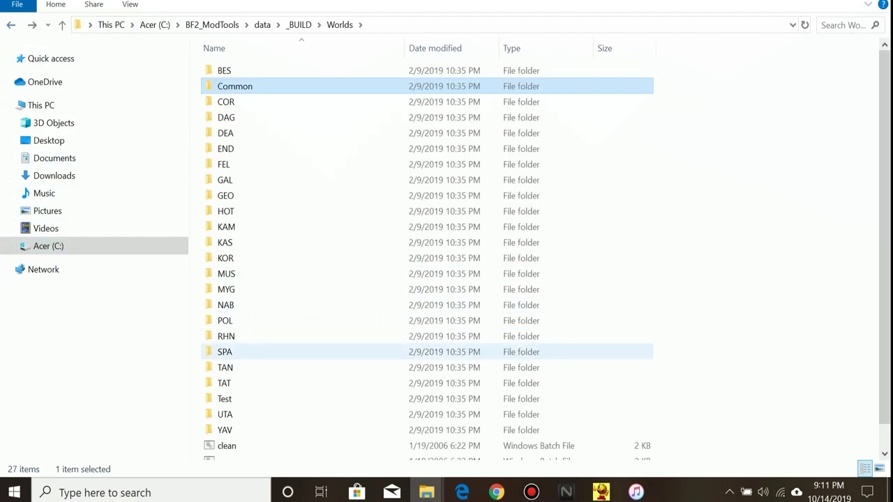
{"action": "double_click", "coordinate": [225, 351]}
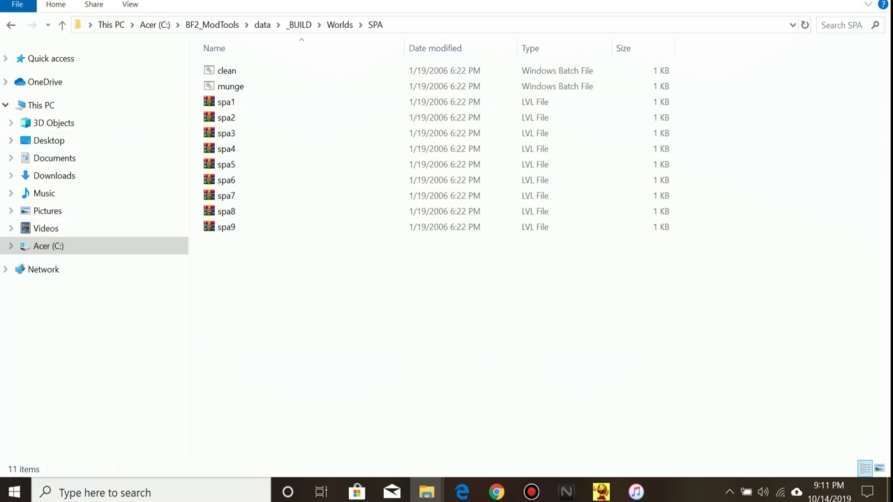
{"action": "key", "text": "alt+Left"}
{"action": "key", "text": "alt+Left"}
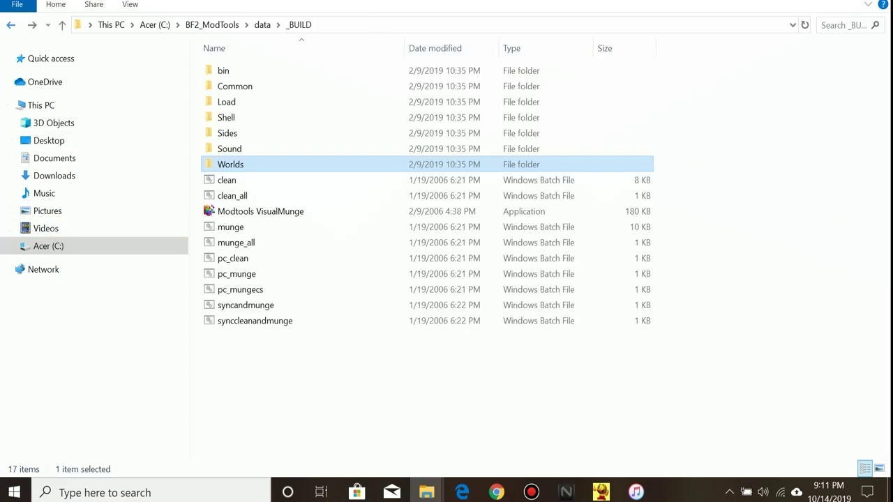
{"action": "key", "text": "alt+Left"}
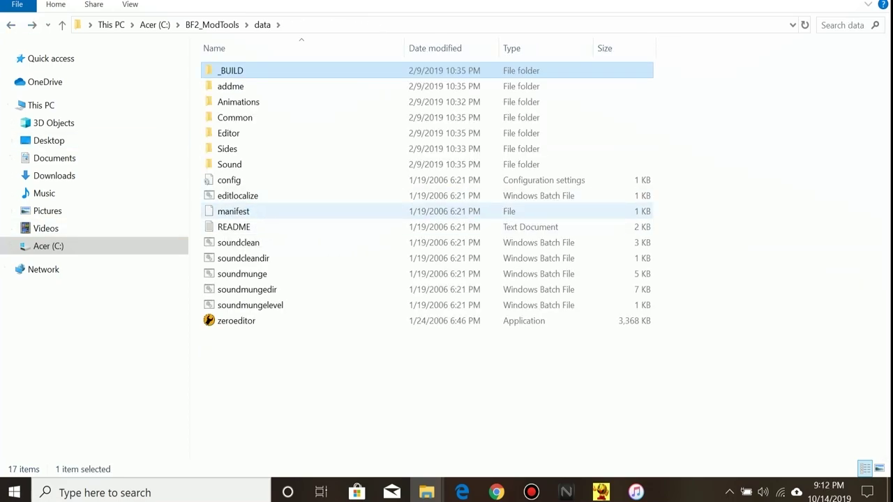
- Launch zeroeditor from the data folder, add two game modes in its Game Modes configuration with the first one selected, and close the dialog
{"action": "double_click", "coordinate": [236, 321]}
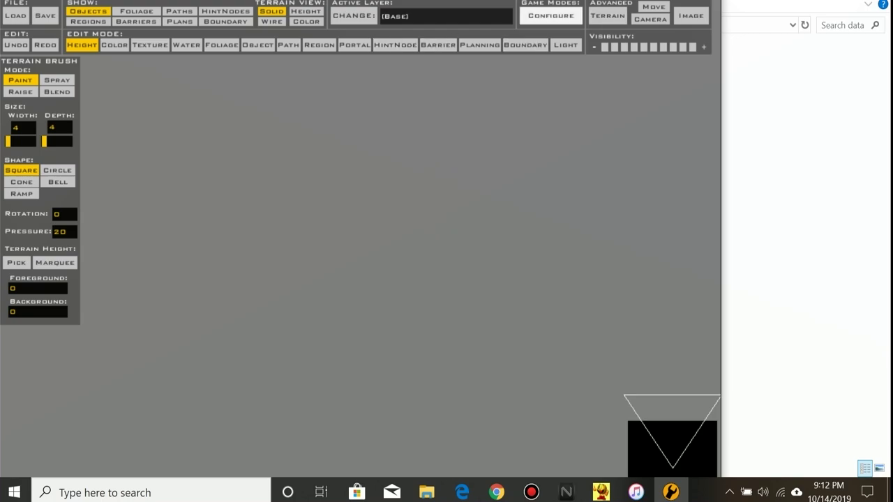
{"action": "left_click", "coordinate": [550, 15]}
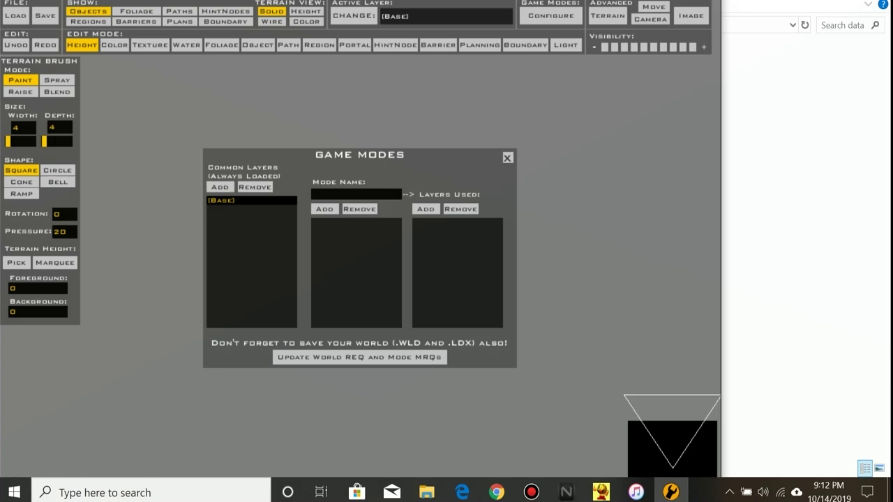
{"action": "left_click", "coordinate": [324, 208]}
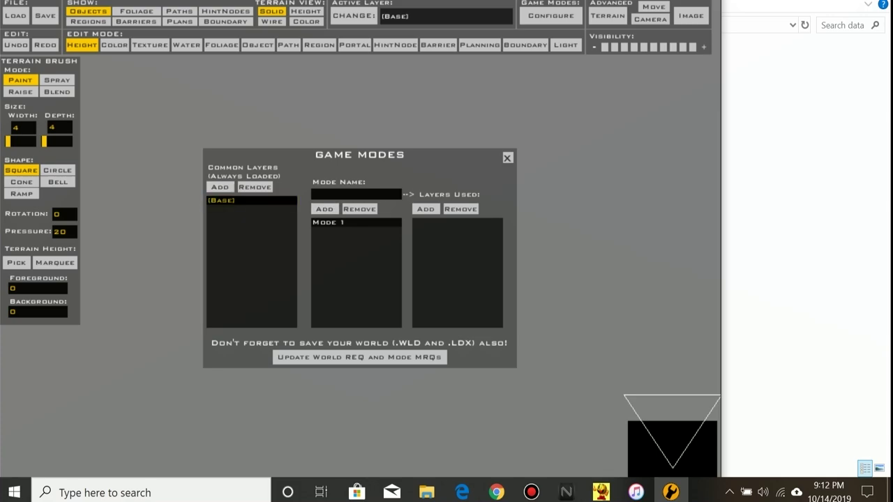
{"action": "left_click", "coordinate": [335, 222]}
{"action": "left_click", "coordinate": [325, 209]}
{"action": "left_click", "coordinate": [335, 222]}
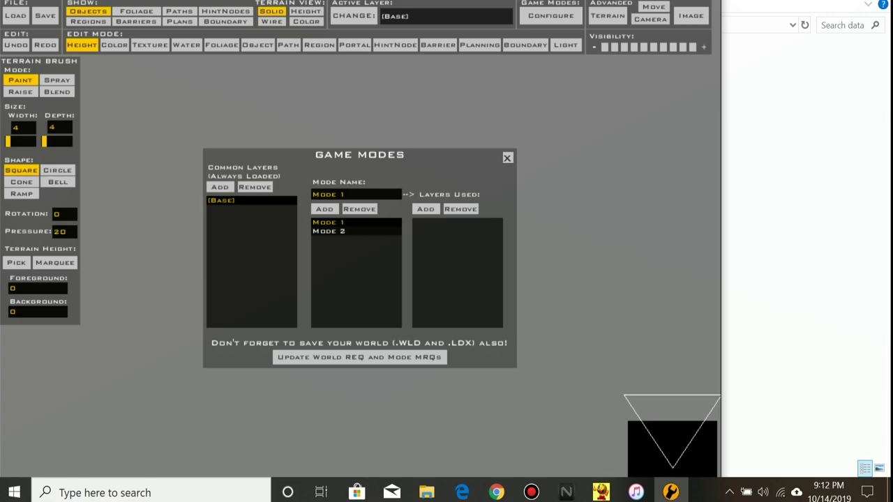
{"action": "left_click", "coordinate": [507, 158]}
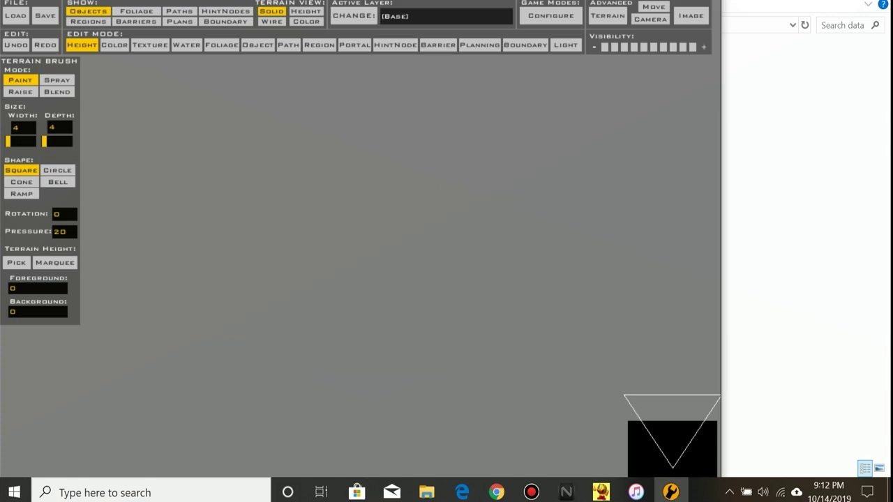
- Review the Game Modes configuration again, close it, and minimize the editor to return to the data folder in File Explorer
{"action": "left_click", "coordinate": [551, 16]}
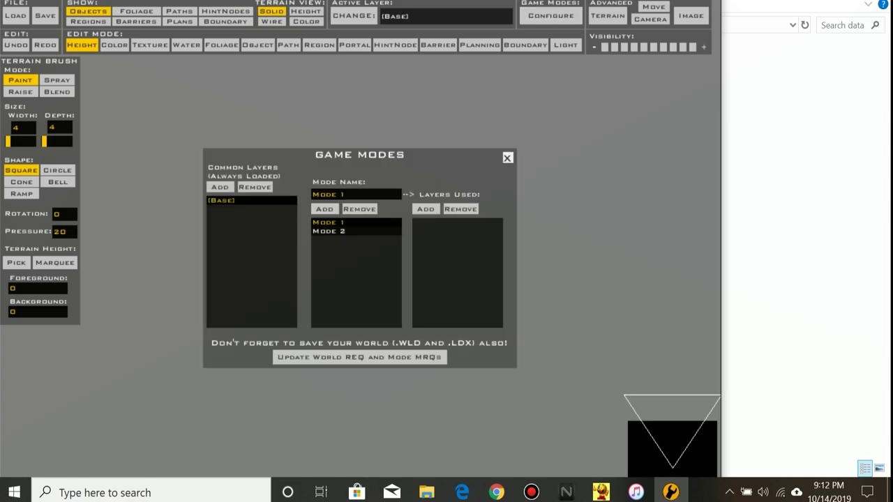
{"action": "left_click", "coordinate": [508, 158]}
{"action": "key", "text": "super+Down"}
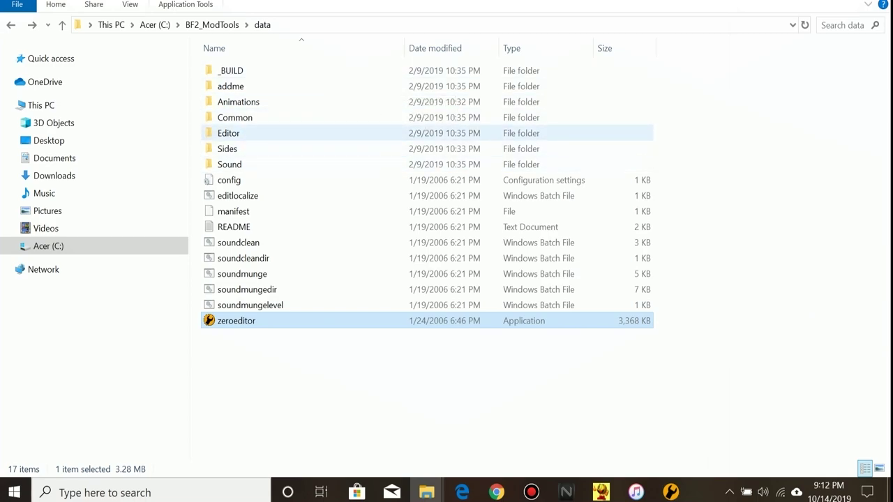
- Check the Editor folder inside data, and go up to the BF2_ModTools folder
{"action": "double_click", "coordinate": [279, 132]}
{"action": "key", "text": "alt+Left"}
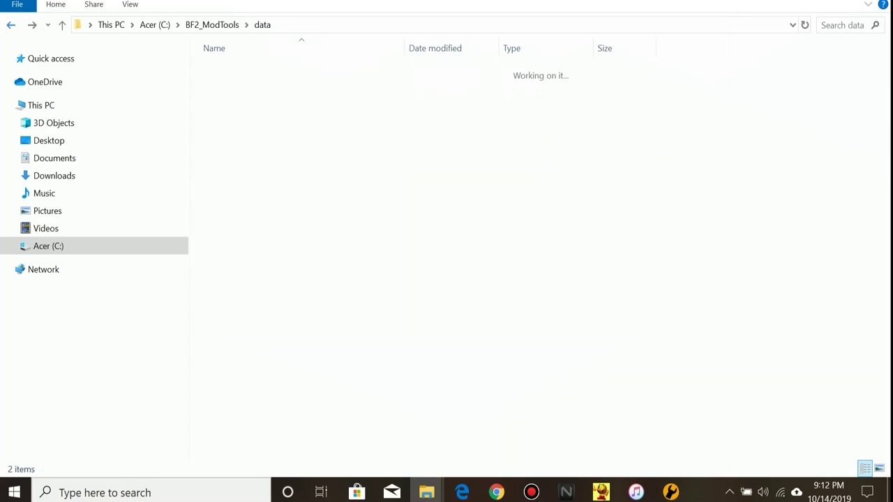
{"action": "left_click", "coordinate": [212, 25]}
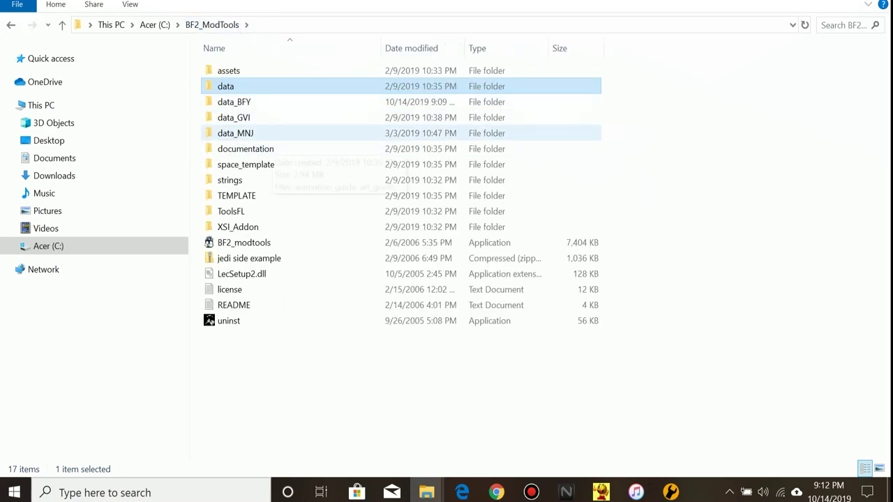
- In the data_BFY folder, launch and exit zeroeditor, and view the README file before closing it
{"action": "double_click", "coordinate": [237, 98]}
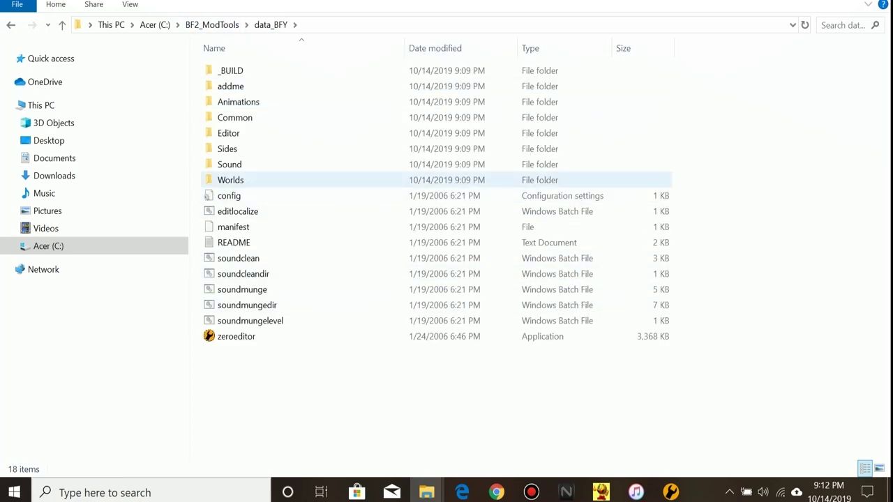
{"action": "left_click", "coordinate": [234, 242]}
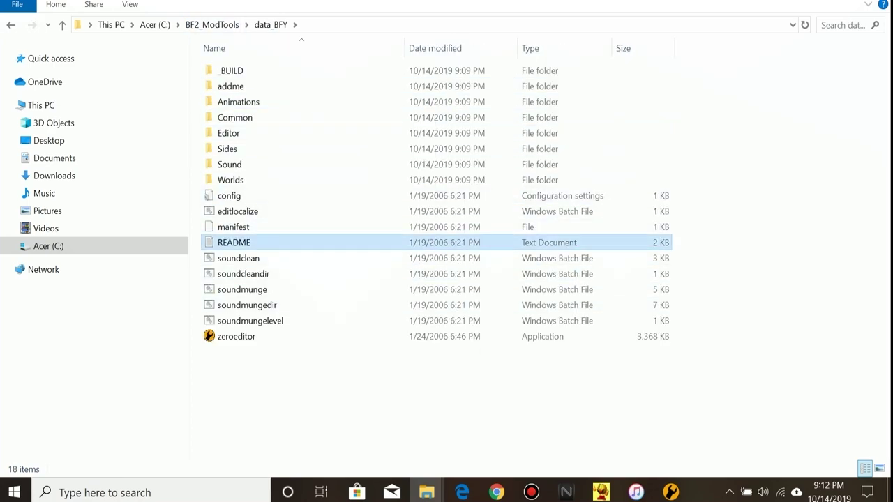
{"action": "double_click", "coordinate": [236, 336]}
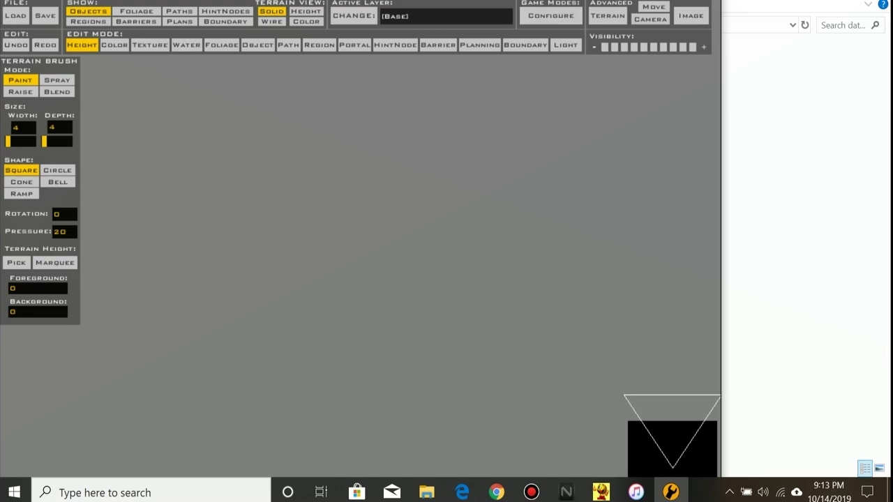
{"action": "key", "text": "Escape"}
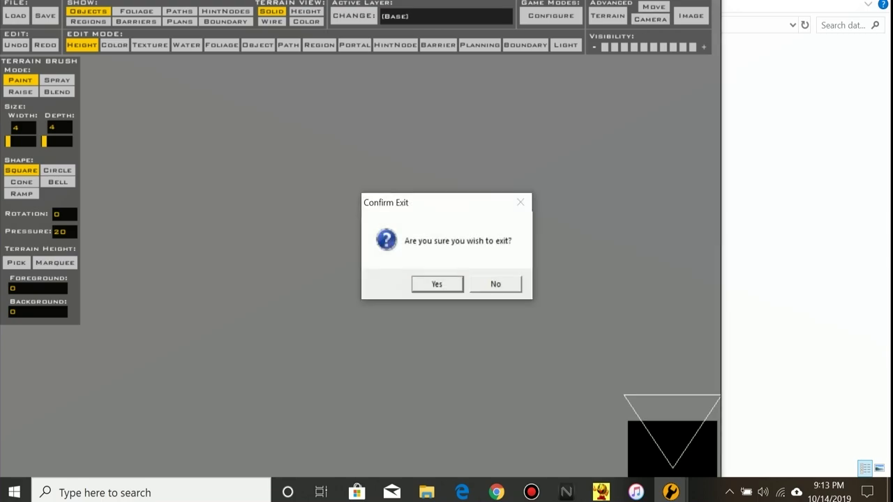
{"action": "key", "text": "Return"}
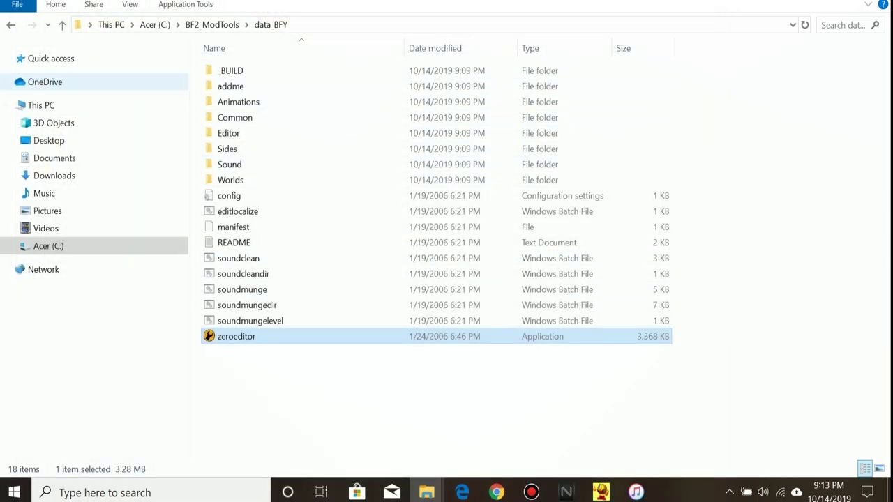
{"action": "double_click", "coordinate": [234, 243]}
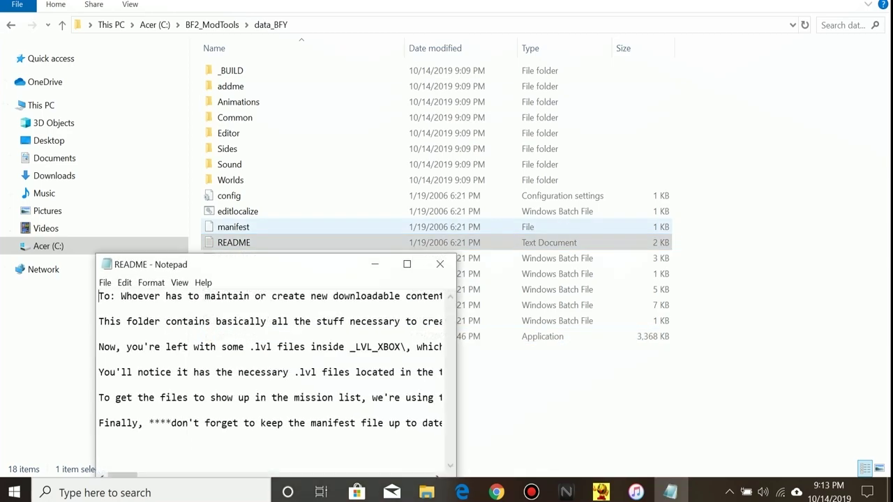
{"action": "left_click", "coordinate": [439, 264]}
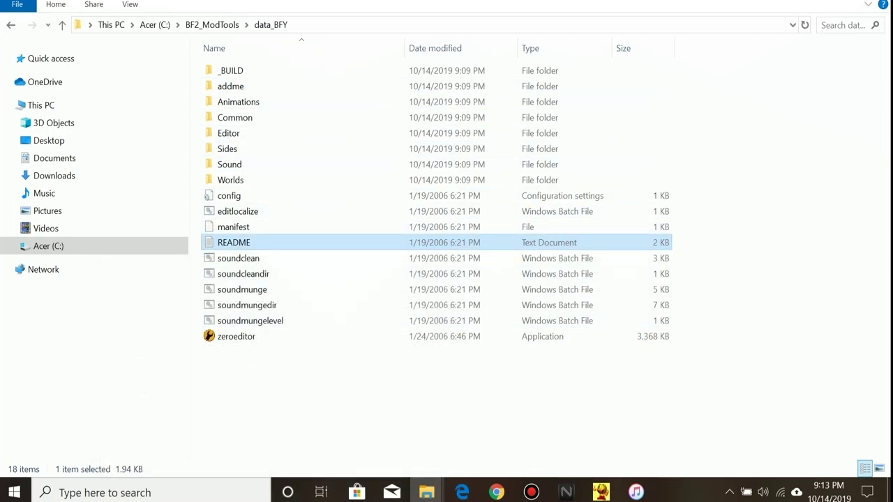
- Check the Modtools VisualMunge application in data_BFY's _BUILD folder, close it, and return to data_BFY
{"action": "left_click", "coordinate": [231, 70]}
{"action": "double_click", "coordinate": [231, 70]}
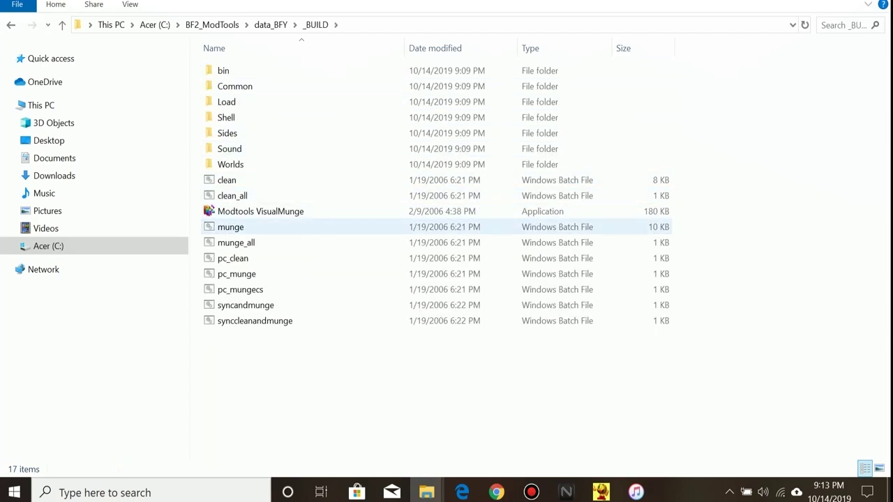
{"action": "double_click", "coordinate": [260, 210]}
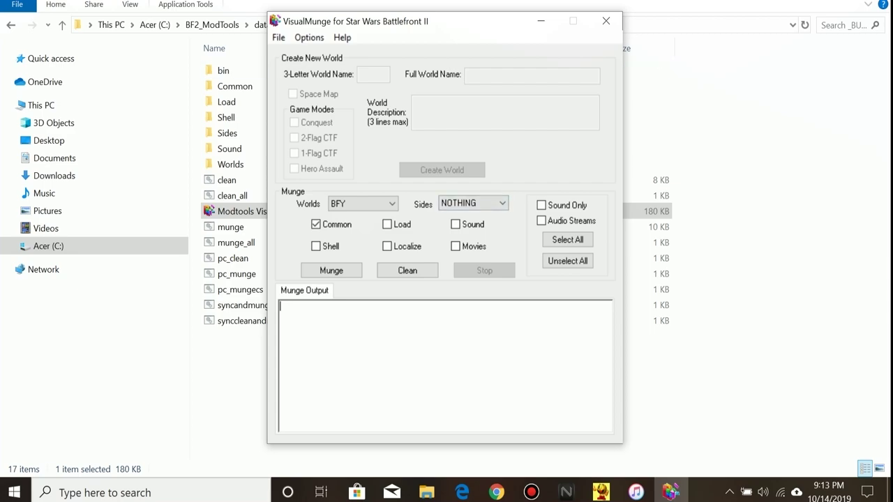
{"action": "left_click", "coordinate": [342, 37]}
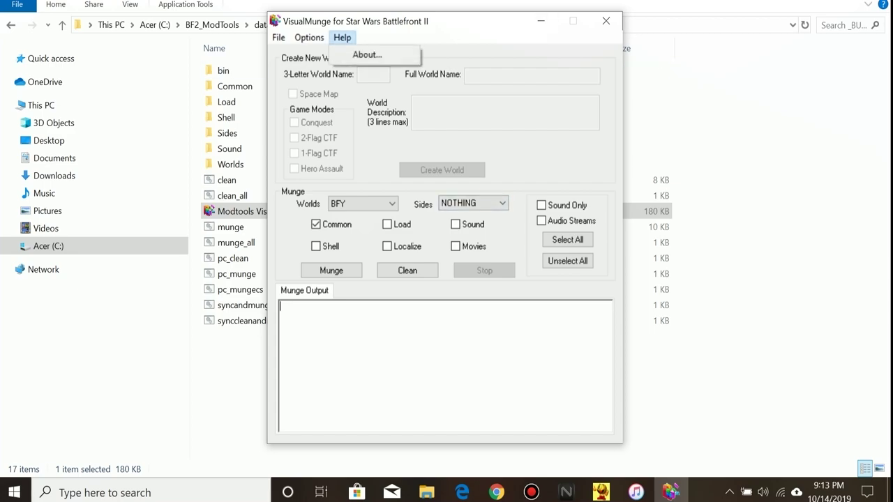
{"action": "left_click", "coordinate": [605, 21]}
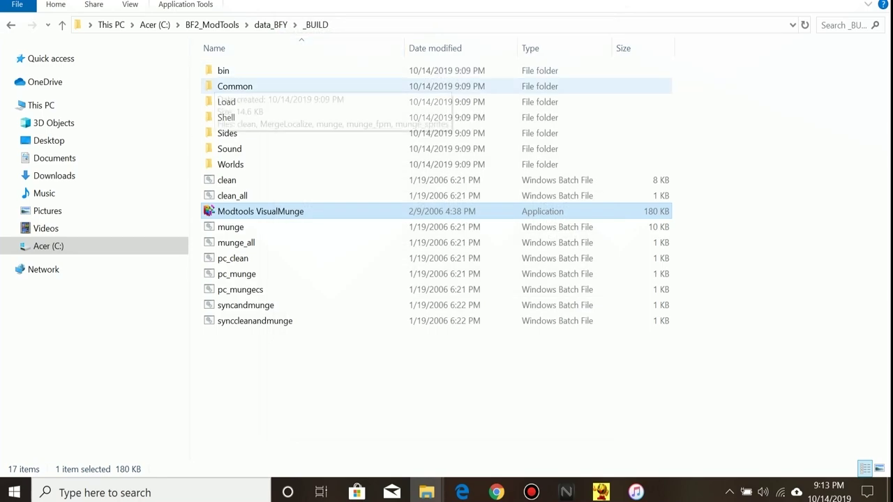
{"action": "left_click", "coordinate": [10, 24]}
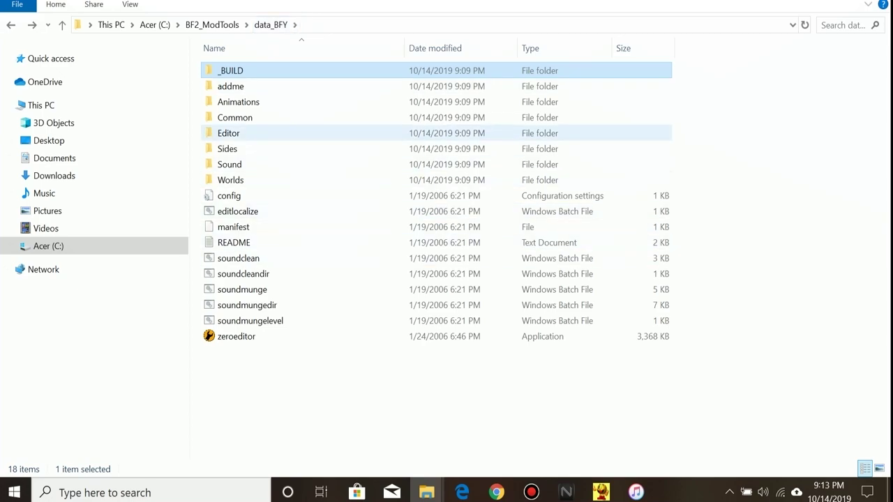
- Inspect data_BFY's Editor folder and the tur folder inside Sides, and return to data_BFY
{"action": "left_click", "coordinate": [228, 133]}
{"action": "key", "text": "Return"}
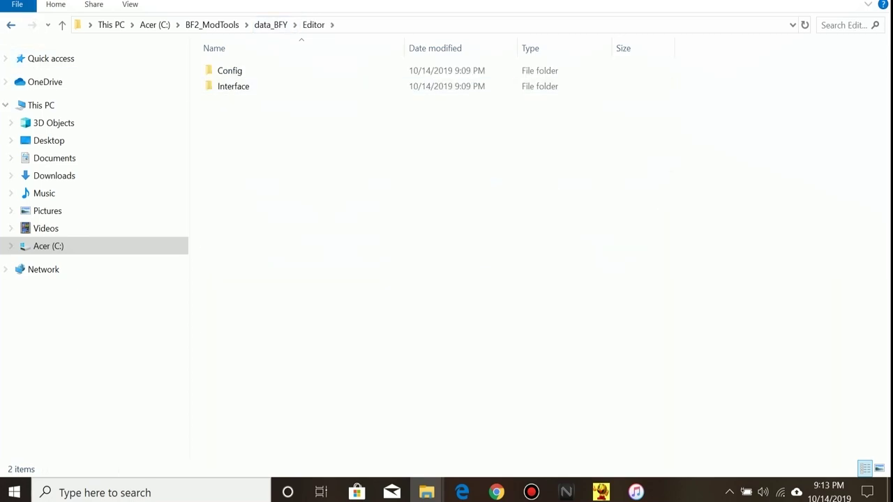
{"action": "key", "text": "alt+Left"}
{"action": "double_click", "coordinate": [227, 147]}
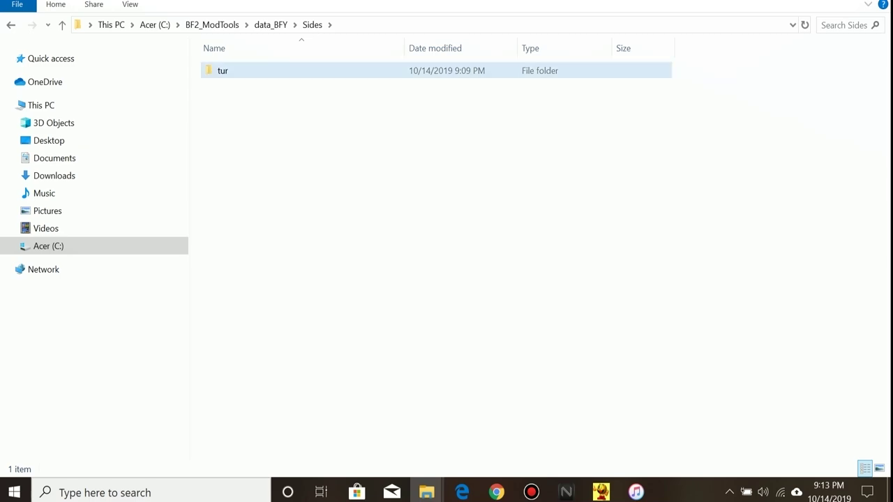
{"action": "double_click", "coordinate": [222, 71]}
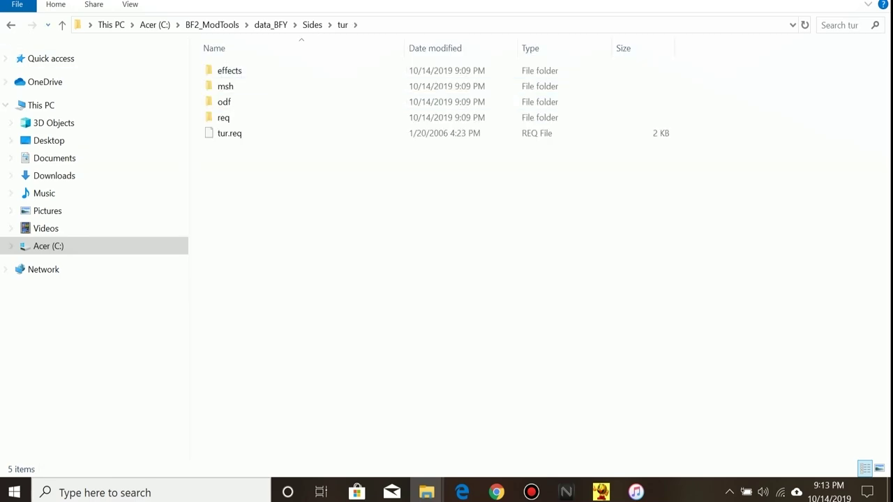
{"action": "key", "text": "alt+Left"}
{"action": "key", "text": "alt+Left"}
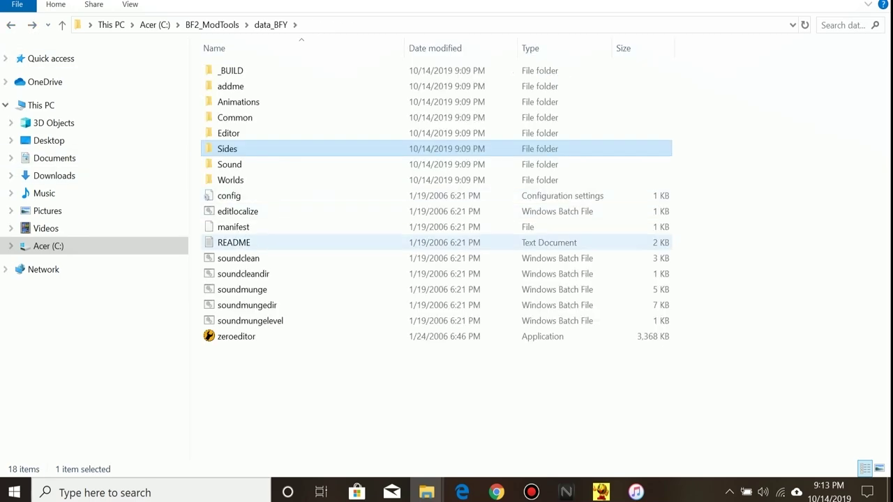
- View data_BFY's README once more, close it, and go up to the BF2_ModTools folder
{"action": "double_click", "coordinate": [233, 242]}
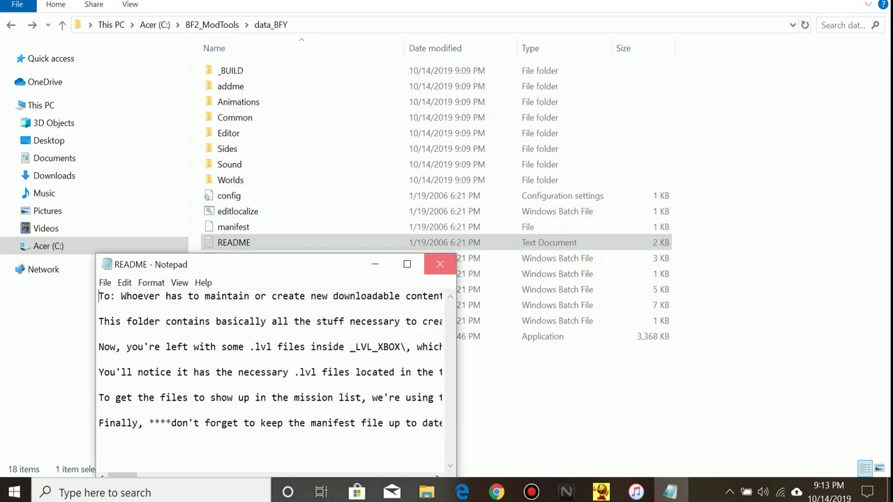
{"action": "left_click", "coordinate": [440, 264]}
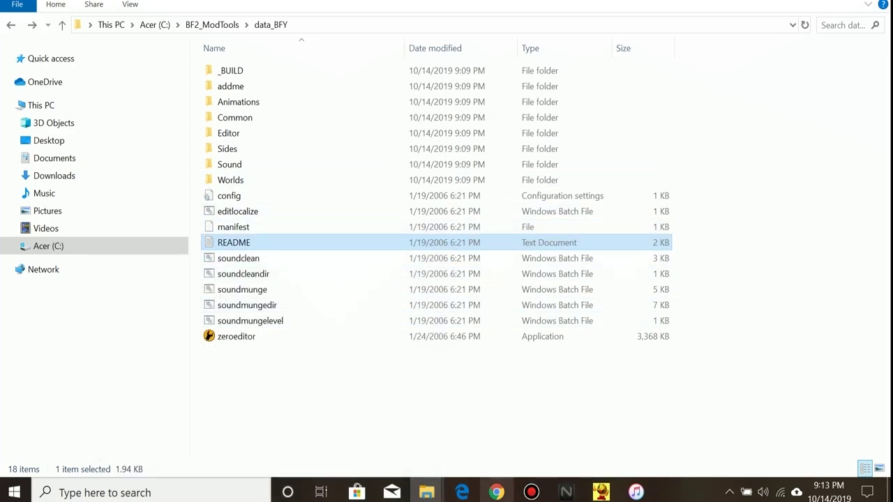
{"action": "key", "text": "alt+Up"}
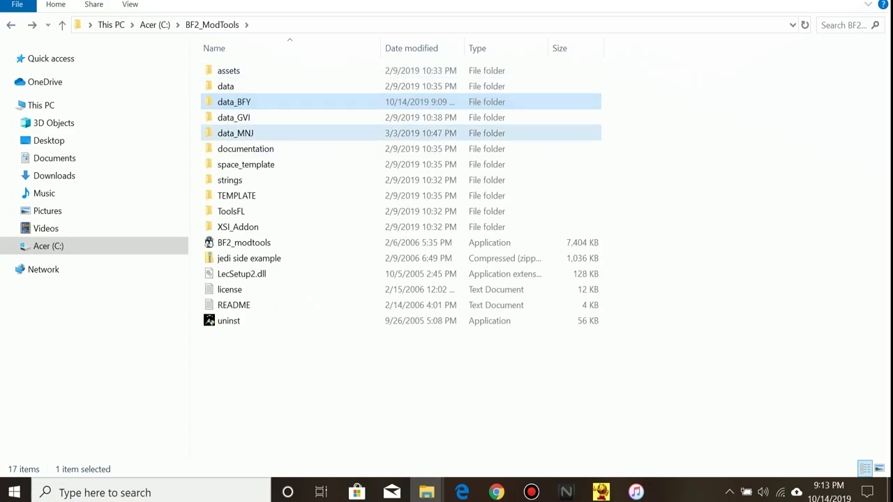
- Open the data_MNJ folder and check its README file
{"action": "double_click", "coordinate": [235, 133]}
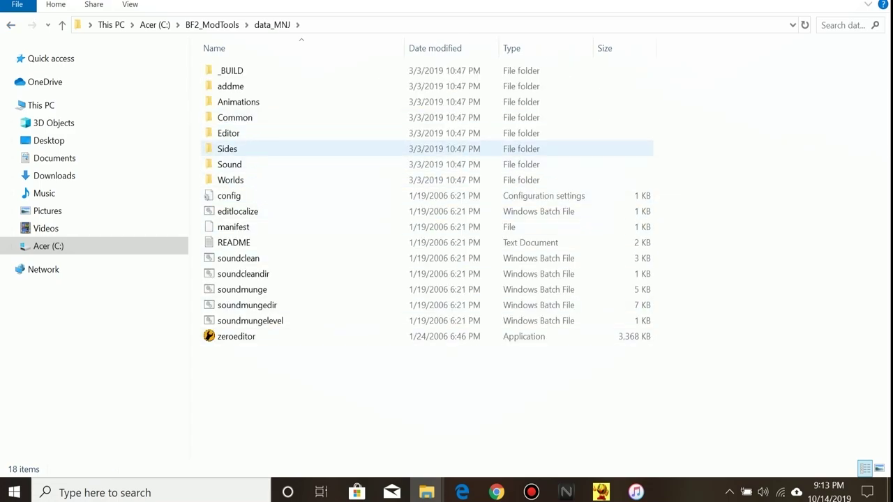
{"action": "double_click", "coordinate": [233, 242]}
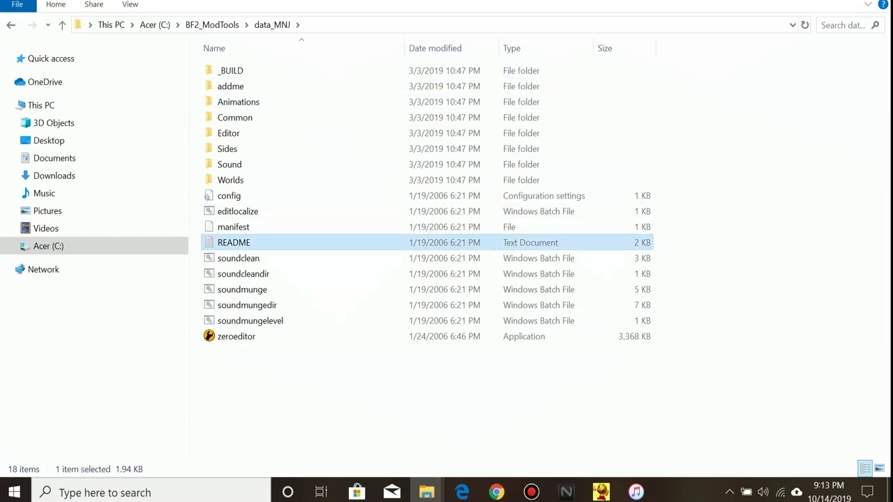
{"action": "key", "text": "alt+F4"}
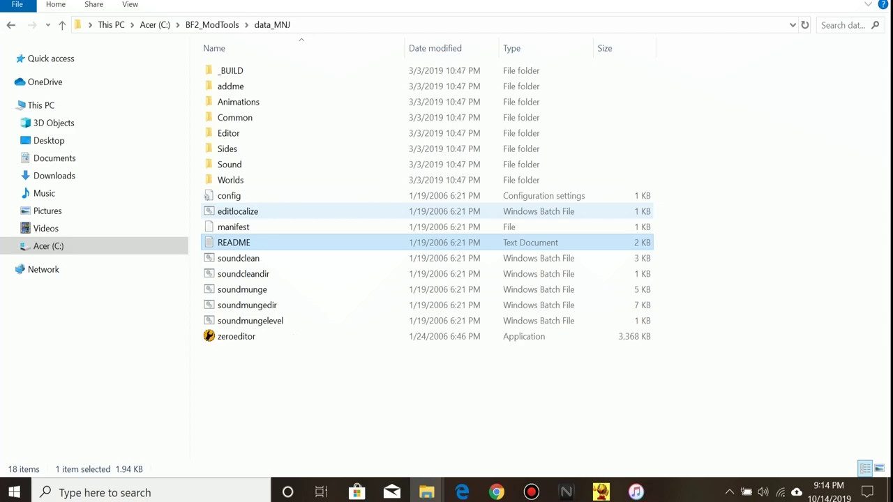
- Examine the Interface and Config subfolders of data_MNJ's Editor folder, and return to data_MNJ
{"action": "left_click", "coordinate": [228, 132]}
{"action": "double_click", "coordinate": [229, 133]}
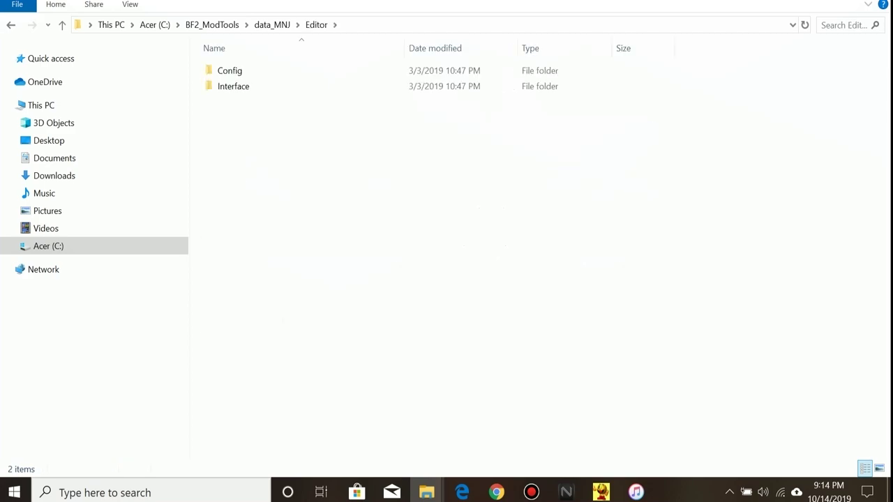
{"action": "double_click", "coordinate": [233, 86]}
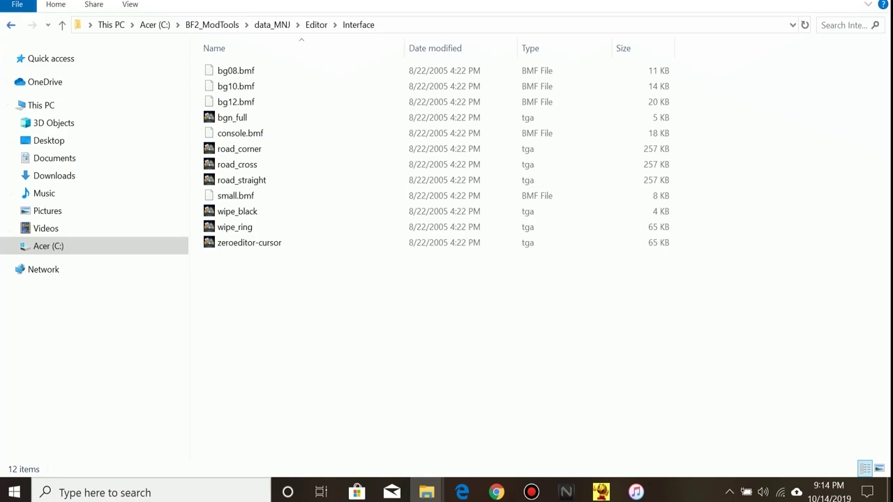
{"action": "key", "text": "alt+Left"}
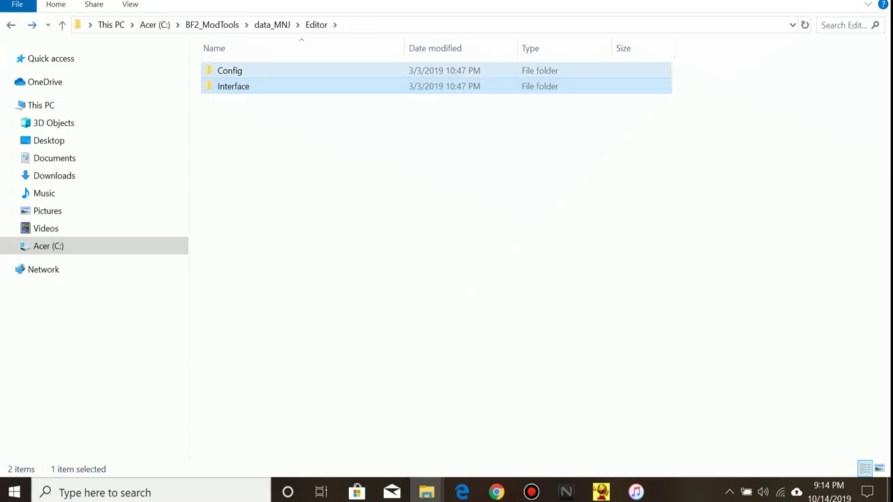
{"action": "double_click", "coordinate": [230, 70]}
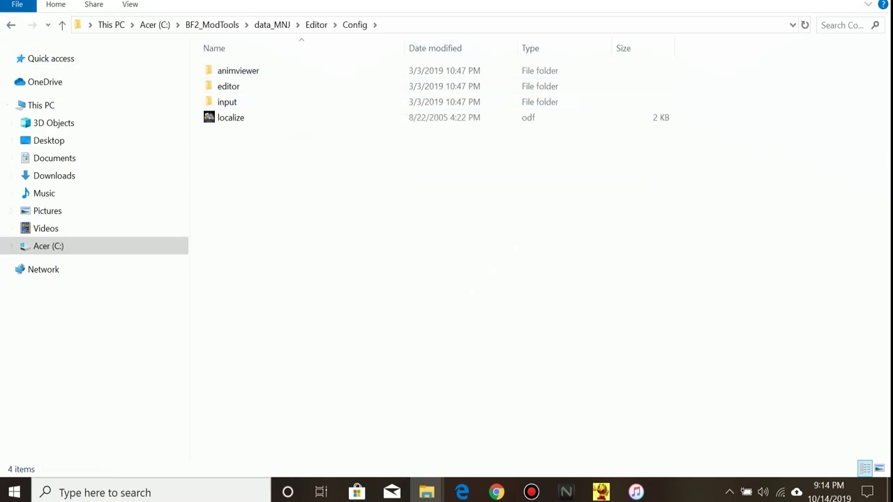
{"action": "key", "text": "alt+Left"}
{"action": "key", "text": "alt+Left"}
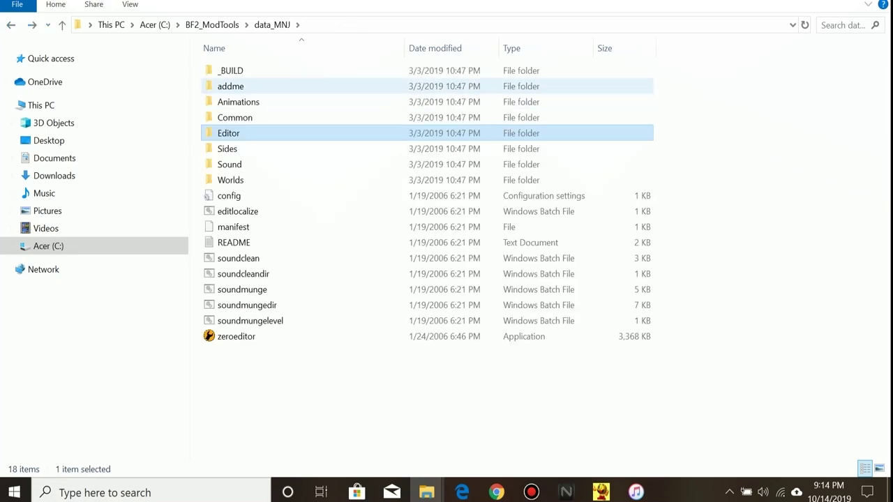
- Check Modtools VisualMunge in data_MNJ's _BUILD folder, close it, and return to the BF2_ModTools folder
{"action": "double_click", "coordinate": [230, 70]}
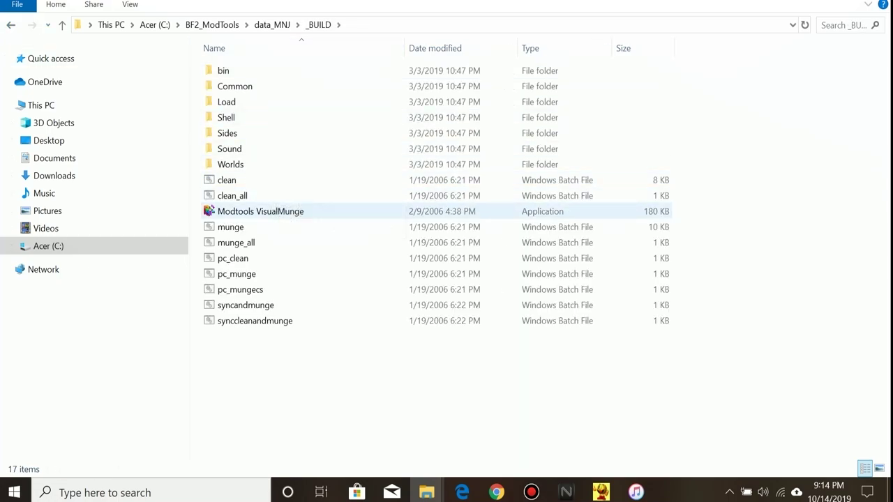
{"action": "left_click", "coordinate": [260, 211]}
{"action": "double_click", "coordinate": [260, 211]}
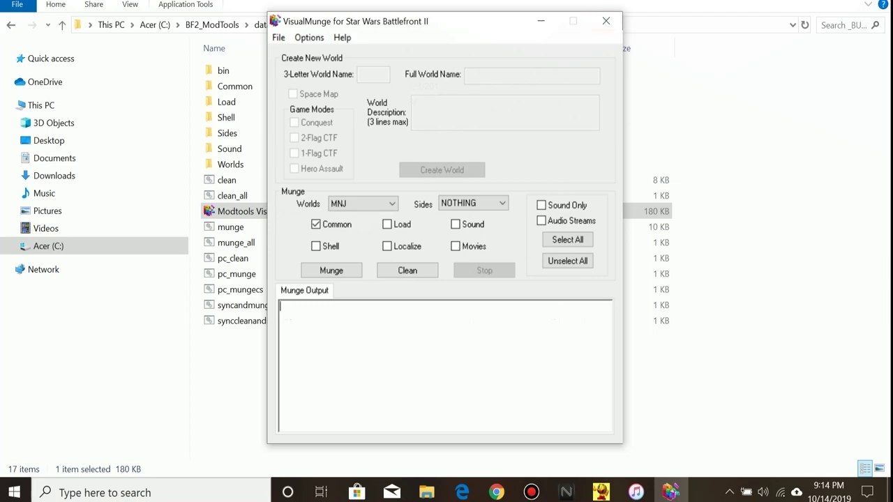
{"action": "left_click", "coordinate": [605, 21]}
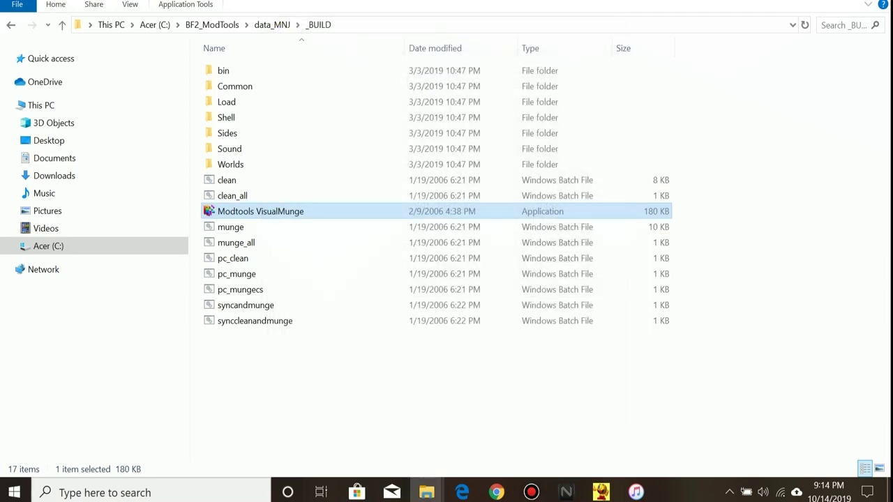
{"action": "key", "text": "alt+Left"}
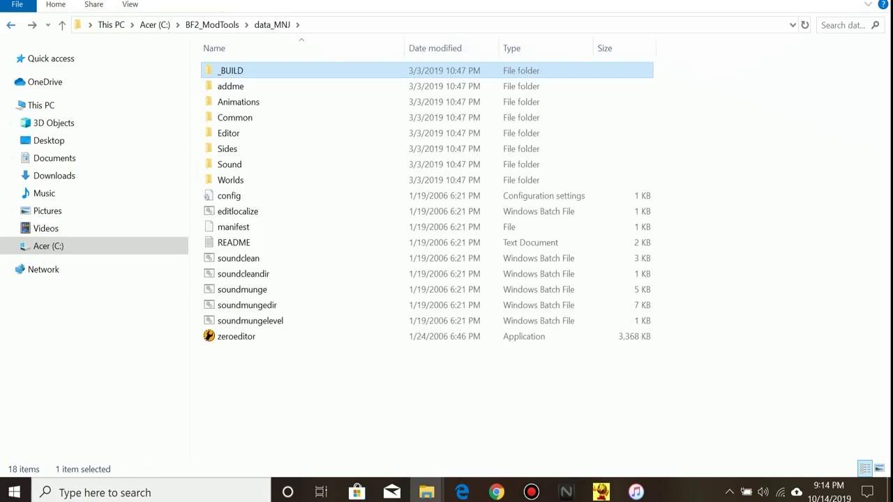
{"action": "key", "text": "alt+Left"}
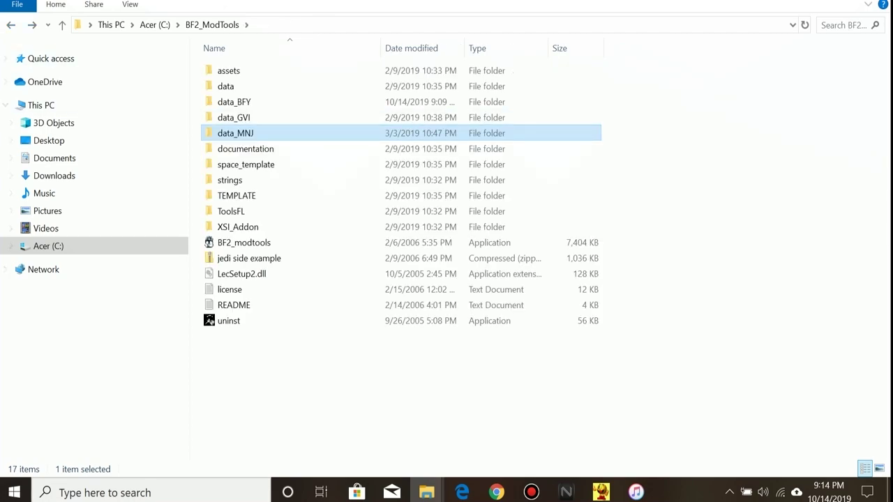
- Try to delete the data_MNJ folder from BF2_ModTools
{"action": "right_click", "coordinate": [249, 132]}
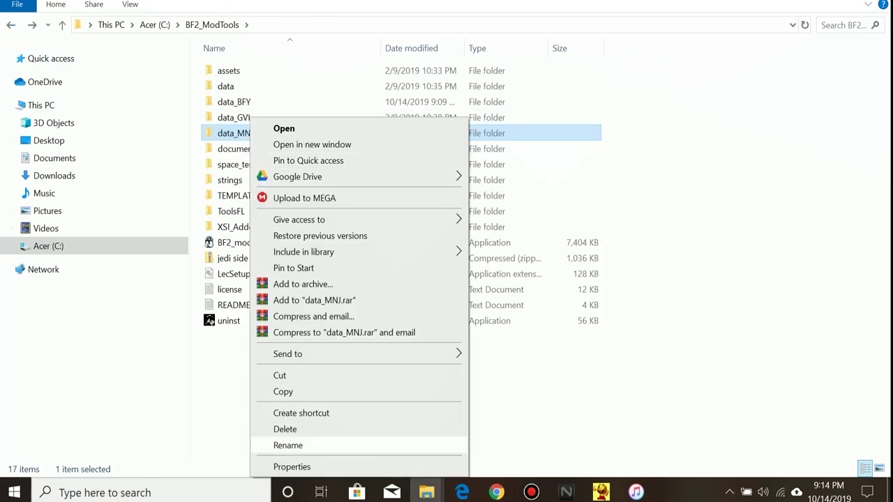
{"action": "left_click", "coordinate": [285, 429]}
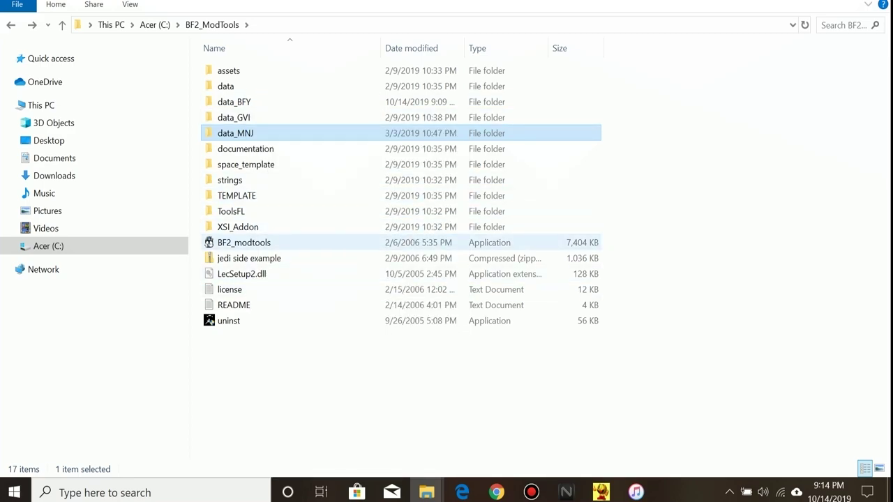
- Open the Sides folder inside the jedi side example archive
{"action": "double_click", "coordinate": [249, 258]}
{"action": "double_click", "coordinate": [227, 86]}
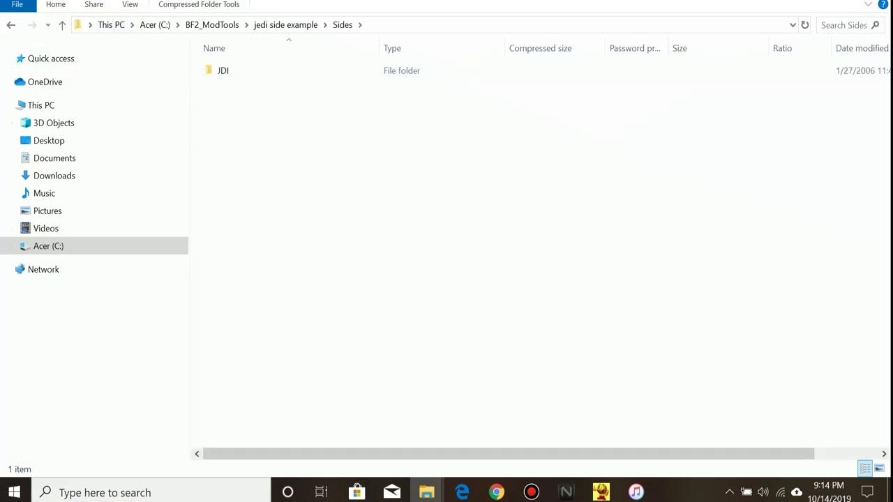
- Examine the JDI folder inside the archive's Sides folder, and return to the BF2_ModTools folder
{"action": "double_click", "coordinate": [223, 70]}
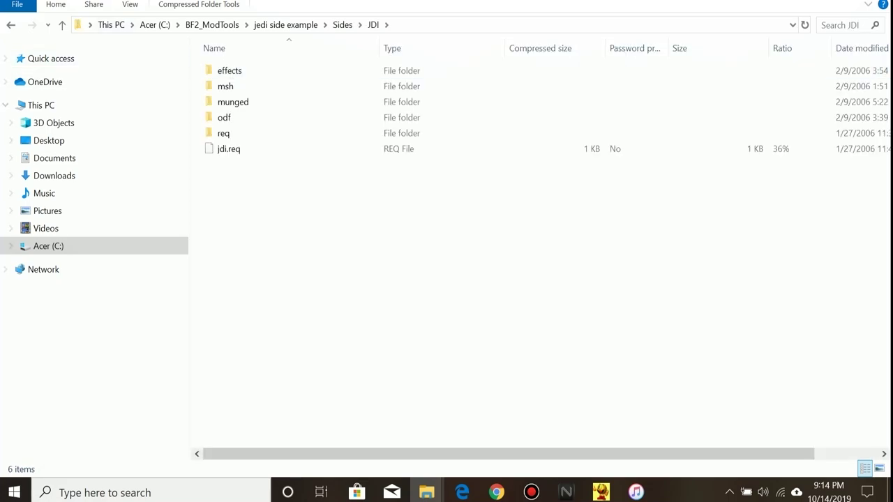
{"action": "key", "text": "BackSpace"}
{"action": "key", "text": "BackSpace"}
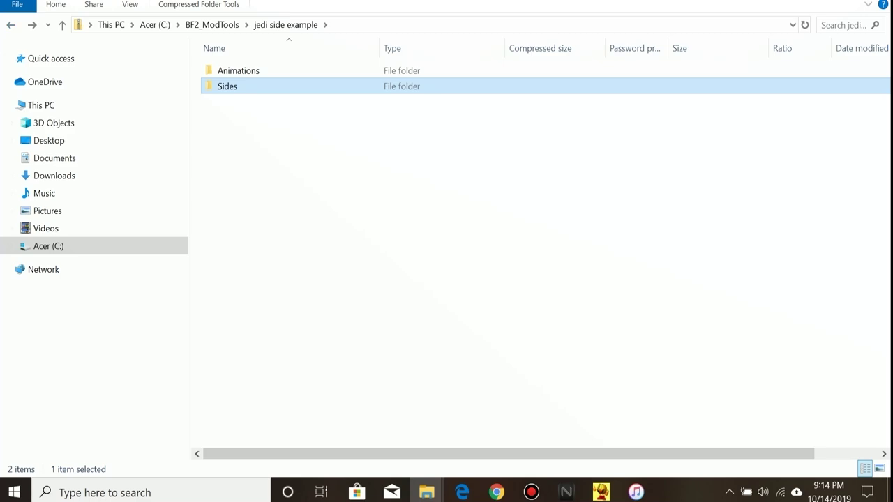
{"action": "left_click", "coordinate": [11, 25]}
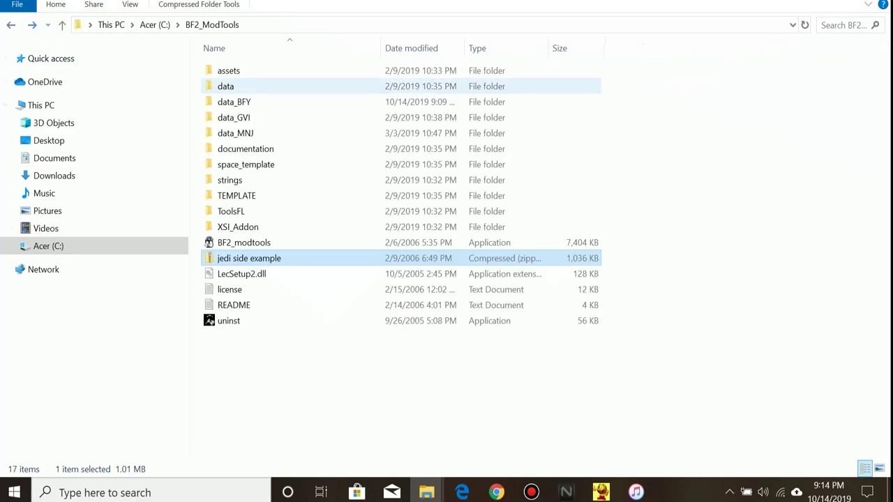
- Try to launch the BF2_modtools application
{"action": "double_click", "coordinate": [243, 242]}
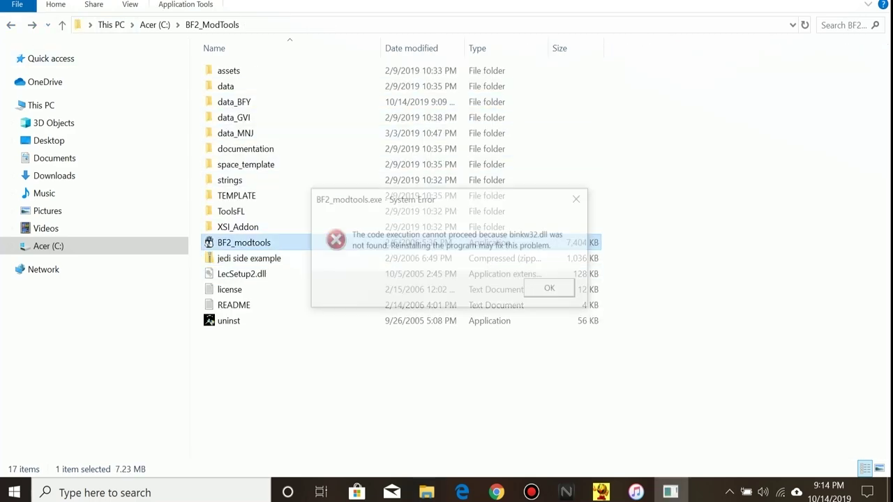
{"action": "left_click", "coordinate": [552, 288]}
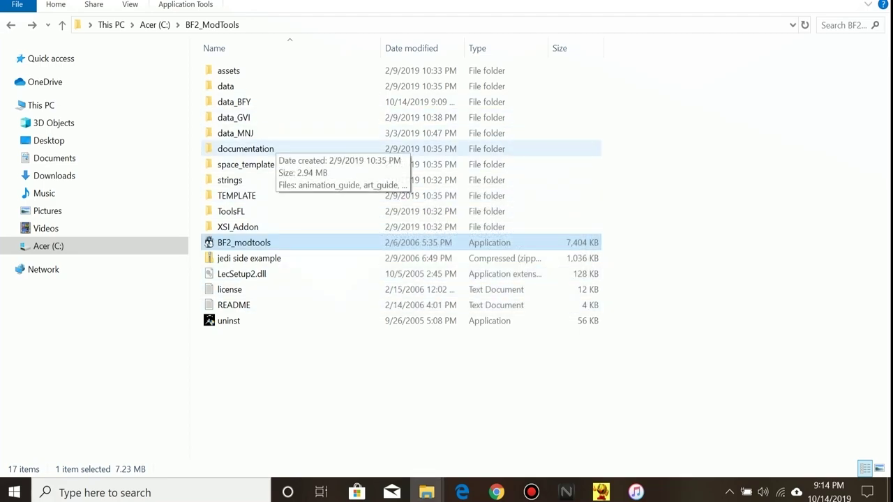
- Run the mungeAddme batch file in space_template's addme folder
{"action": "double_click", "coordinate": [300, 164]}
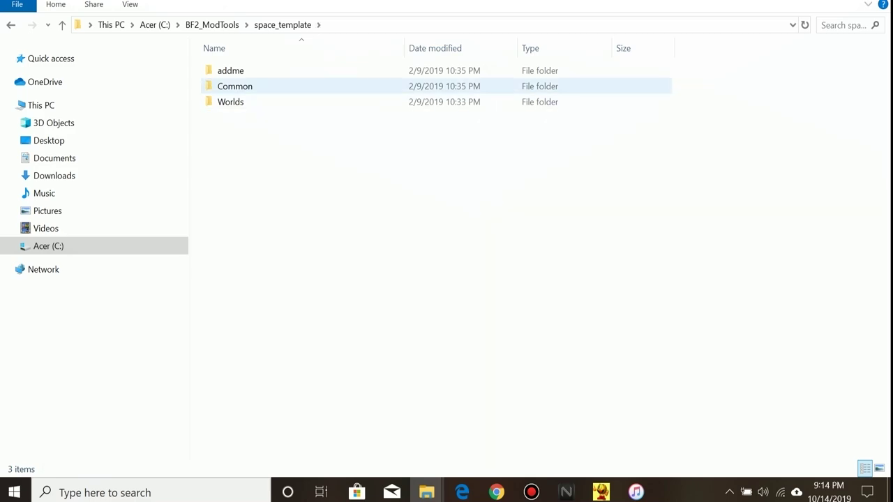
{"action": "double_click", "coordinate": [231, 71]}
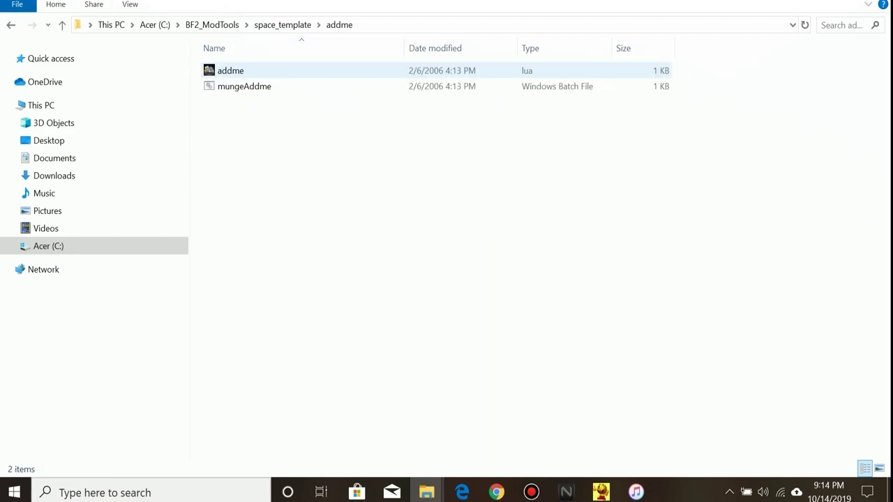
{"action": "double_click", "coordinate": [244, 86]}
{"action": "key", "text": "Return"}
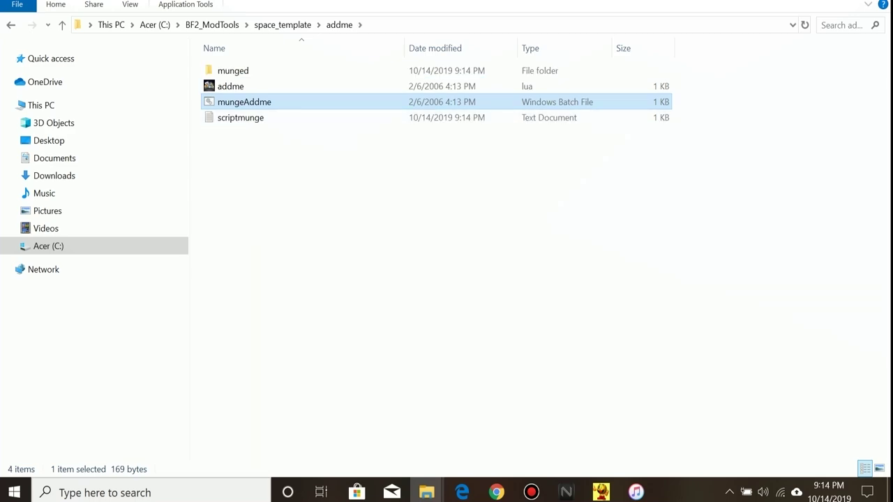
- Check the munged folder and the scriptmunge log in space_template's addme folder, and close the log
{"action": "double_click", "coordinate": [233, 71]}
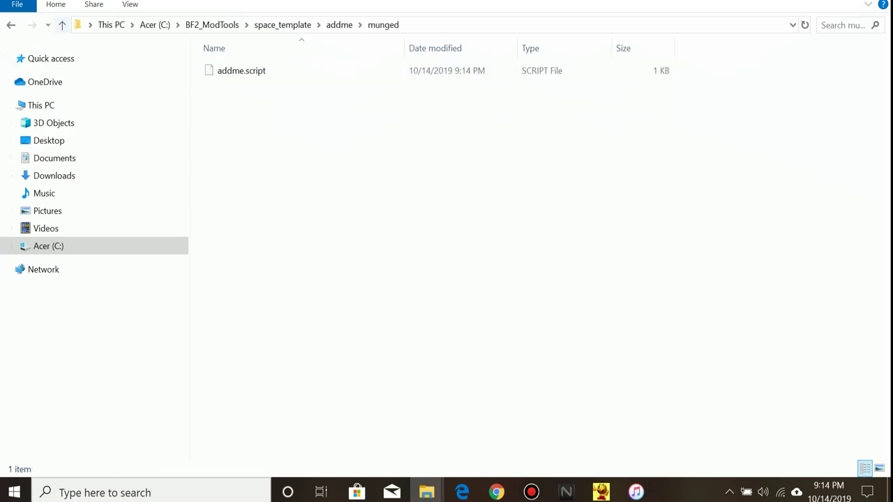
{"action": "left_click", "coordinate": [62, 24]}
{"action": "double_click", "coordinate": [241, 117]}
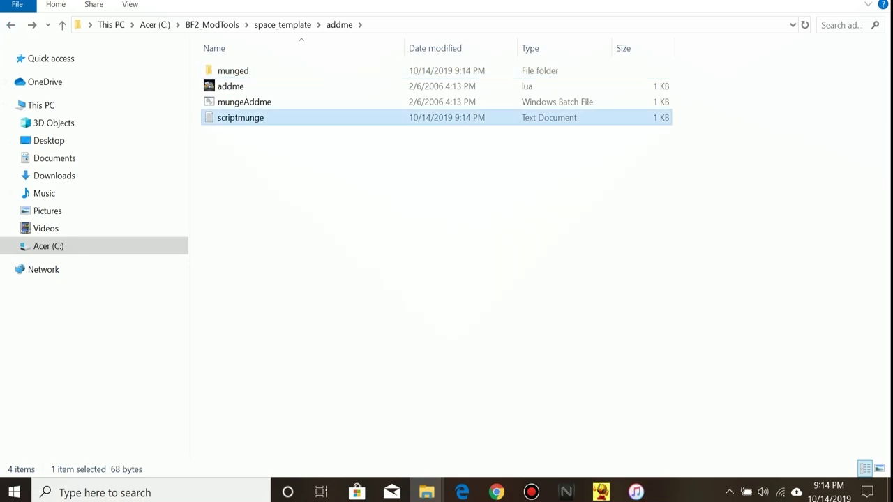
{"action": "left_click", "coordinate": [441, 264]}
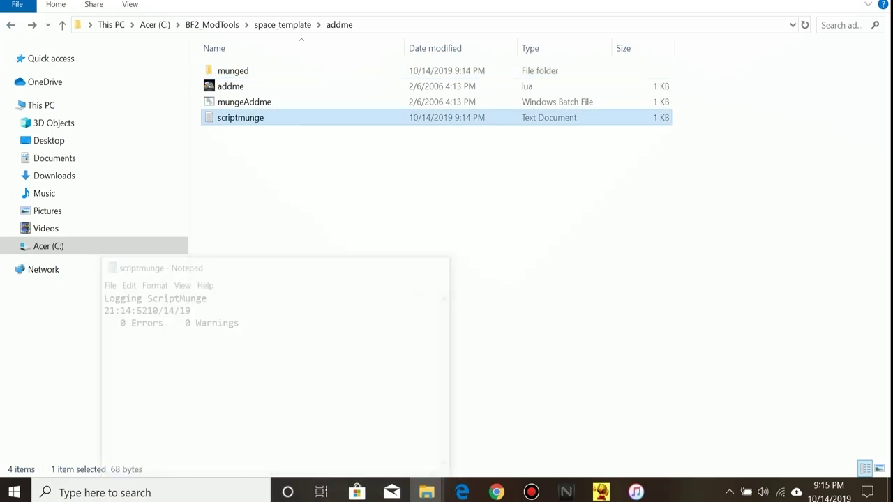
- Run the mungeAddme batch file in data_BFY's addme folder
{"action": "key", "text": "alt+Up"}
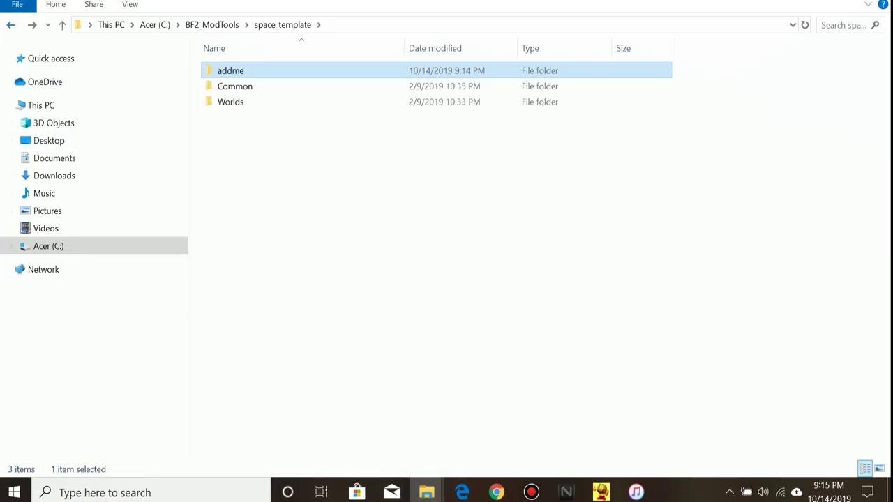
{"action": "key", "text": "alt+Up"}
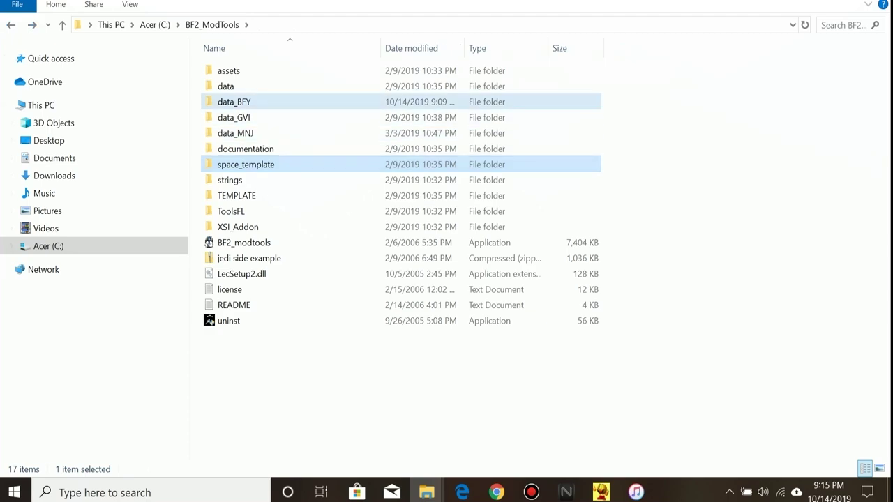
{"action": "double_click", "coordinate": [233, 102]}
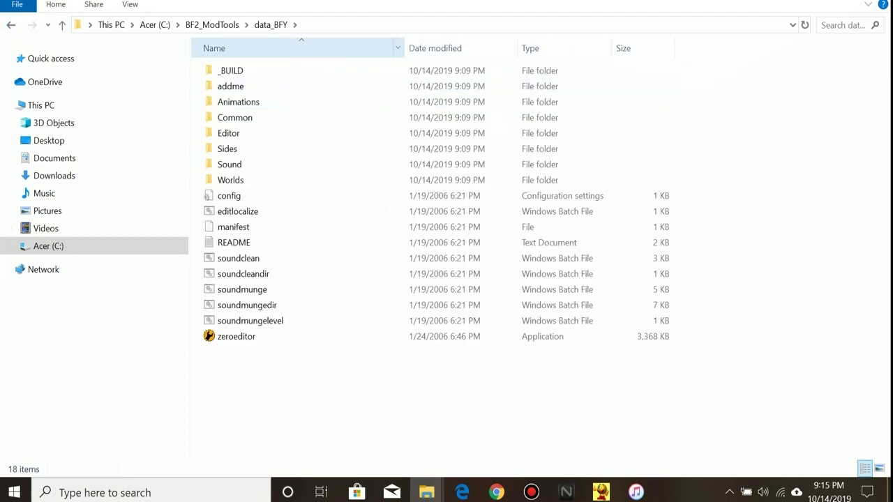
{"action": "double_click", "coordinate": [230, 86]}
{"action": "double_click", "coordinate": [230, 86]}
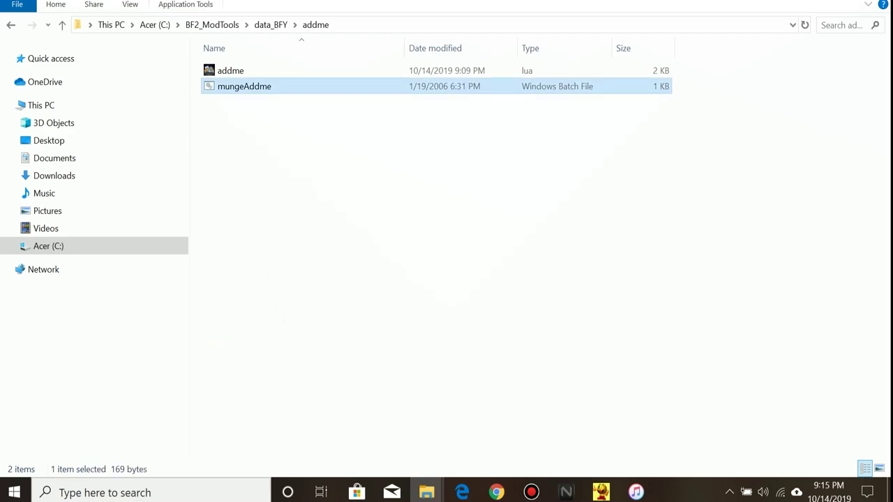
{"action": "double_click", "coordinate": [231, 86]}
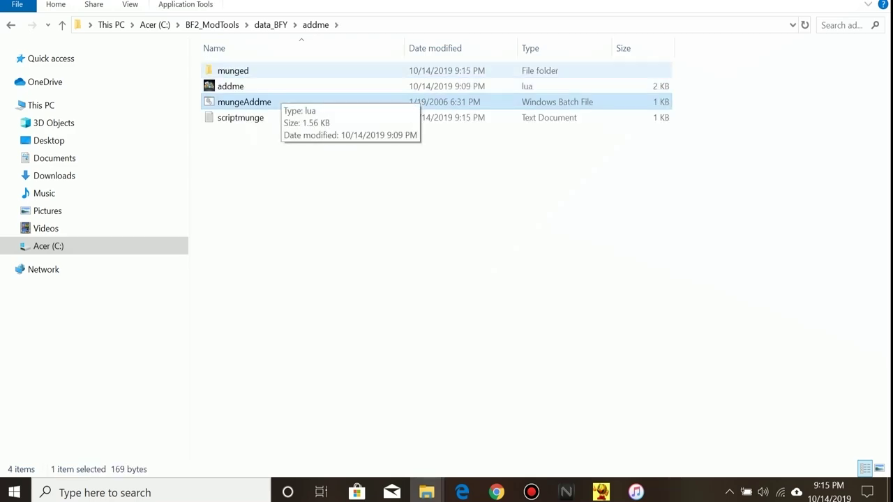
- Check the scriptmunge log and the munged folder in data_BFY's addme folder, and return to data_BFY
{"action": "double_click", "coordinate": [240, 117]}
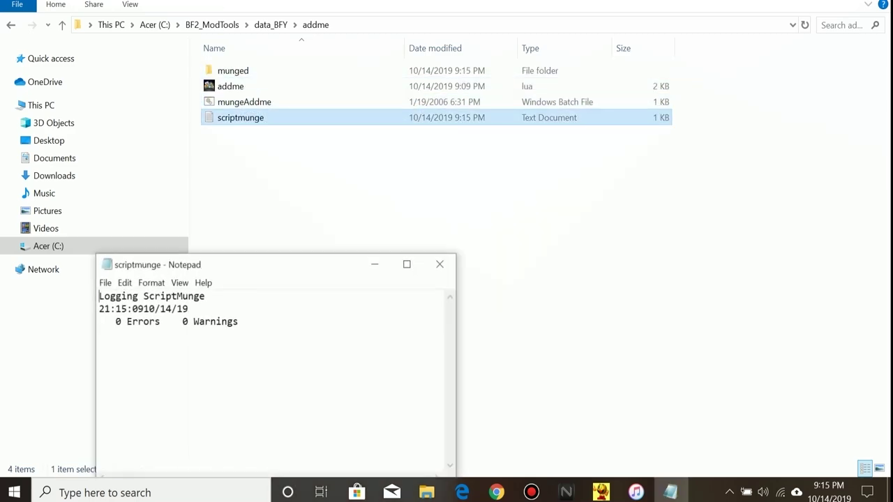
{"action": "left_click", "coordinate": [440, 264]}
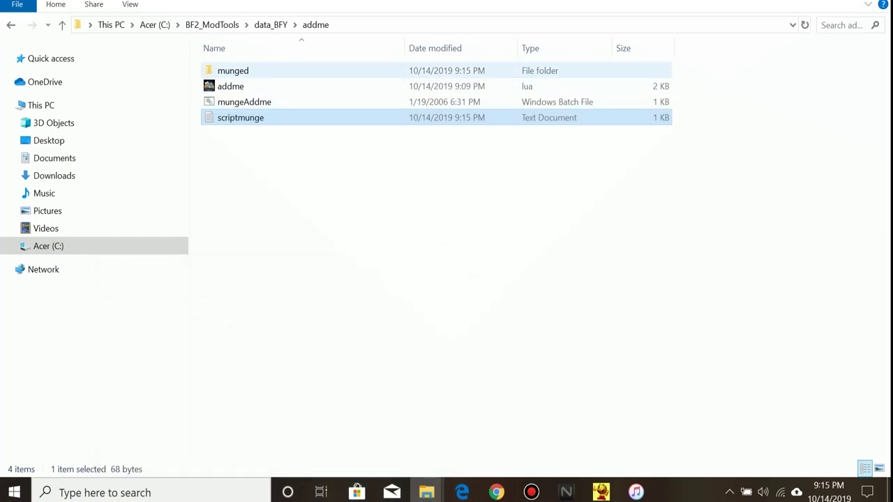
{"action": "double_click", "coordinate": [233, 70]}
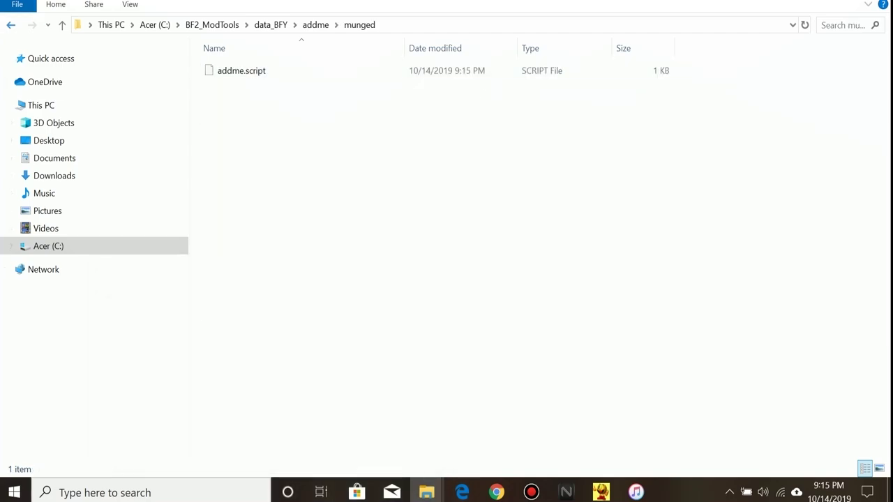
{"action": "left_click", "coordinate": [11, 25]}
{"action": "left_click", "coordinate": [11, 25]}
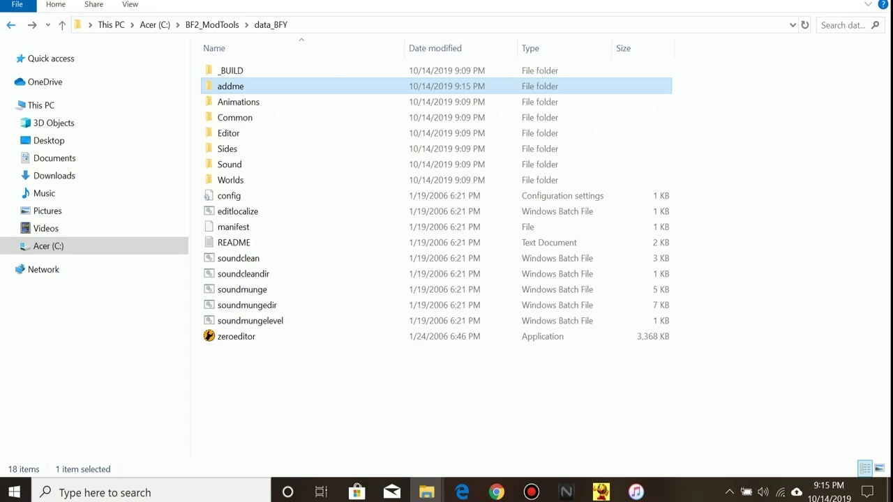
- Delete the scriptmunge text file from data_BFY's addme folder
{"action": "left_click", "coordinate": [238, 102]}
{"action": "double_click", "coordinate": [230, 86]}
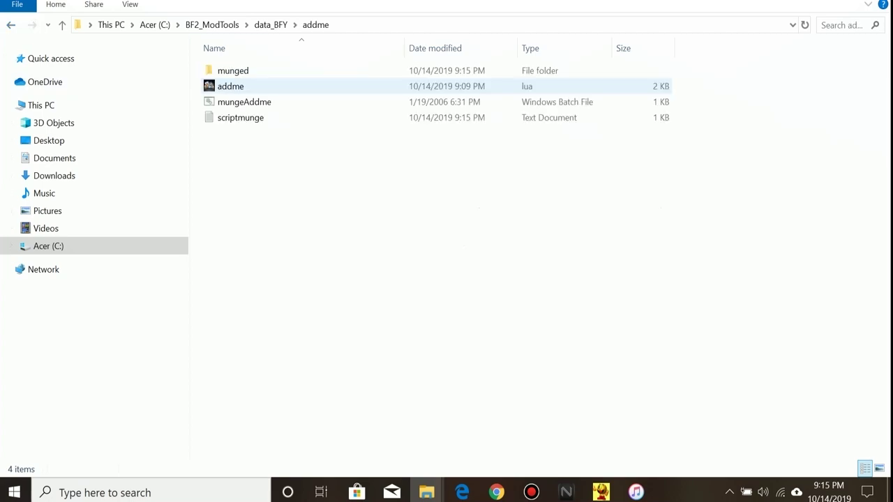
{"action": "left_click", "coordinate": [263, 122]}
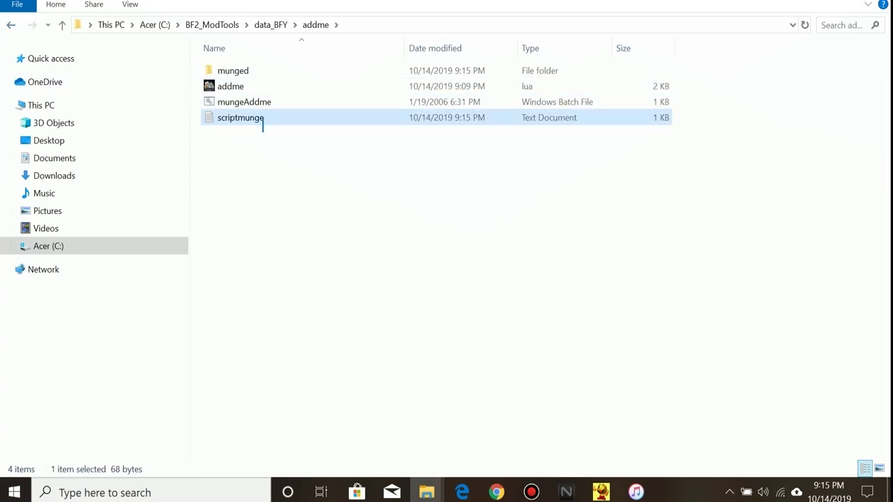
{"action": "right_click", "coordinate": [263, 120]}
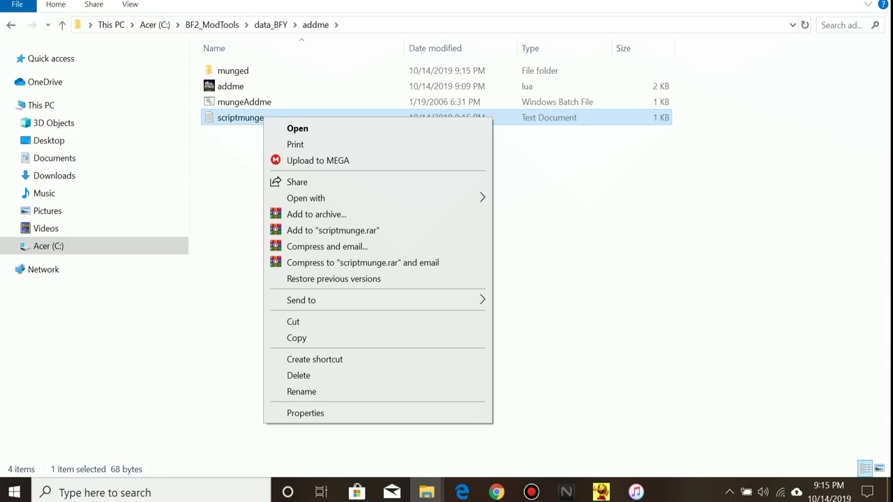
{"action": "left_click", "coordinate": [299, 375]}
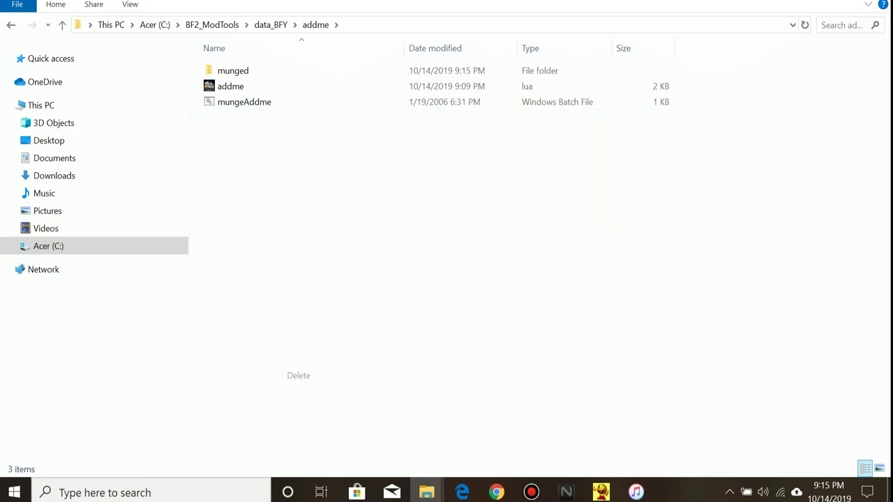
- Delete addme.script from the munged folder inside data_BFY's addme folder
{"action": "double_click", "coordinate": [233, 71]}
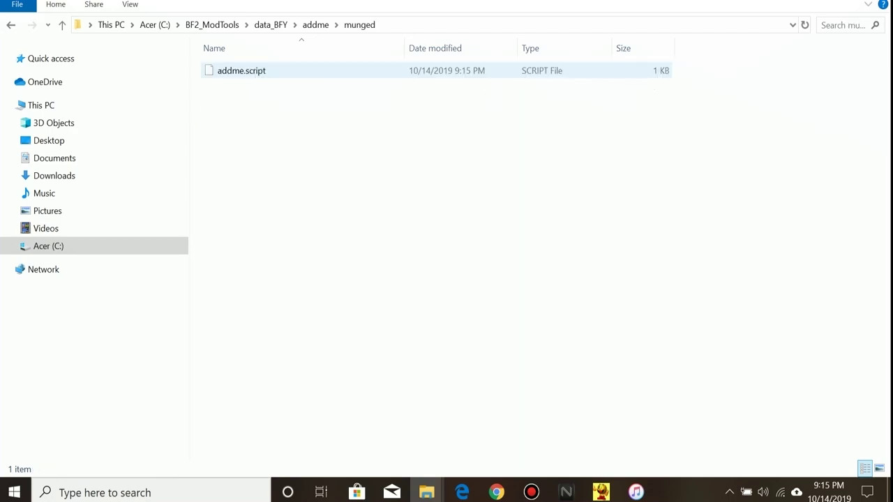
{"action": "left_click", "coordinate": [237, 71]}
{"action": "right_click", "coordinate": [239, 70]}
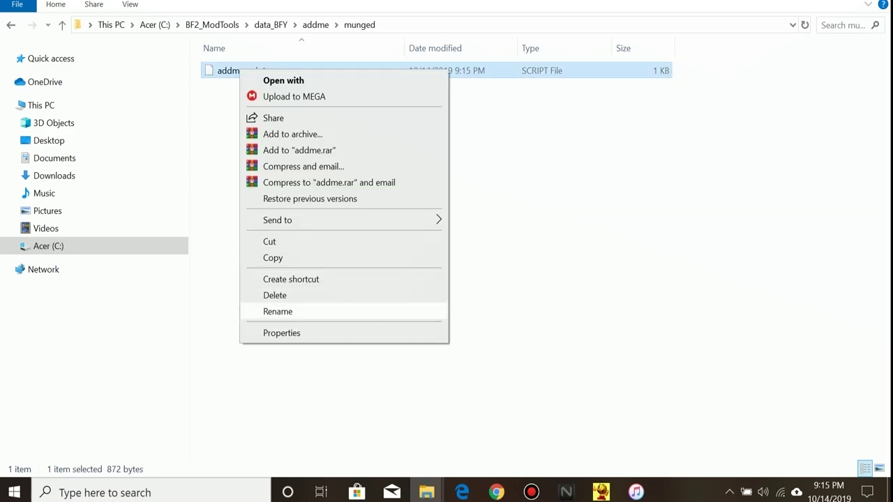
{"action": "left_click", "coordinate": [275, 295]}
- Switch to Chrome and search Google for "how to add comand posts in zero editor"
{"action": "left_click", "coordinate": [496, 492]}
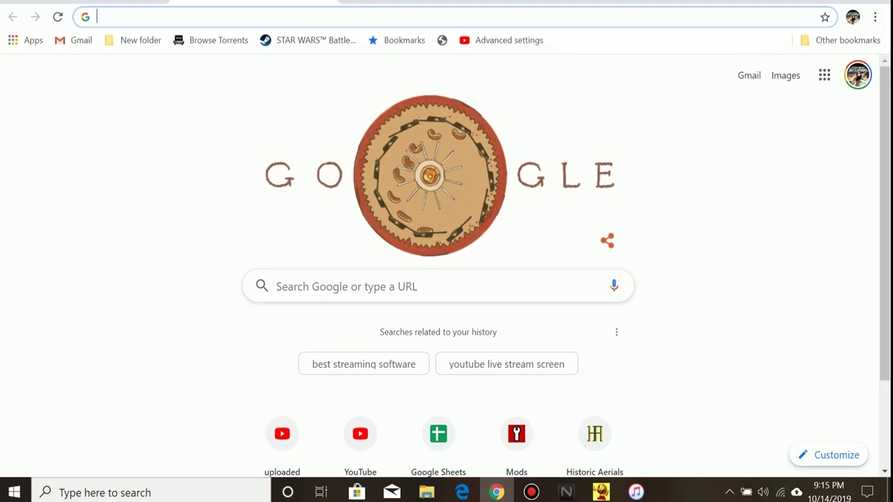
{"action": "type", "text": "how"}
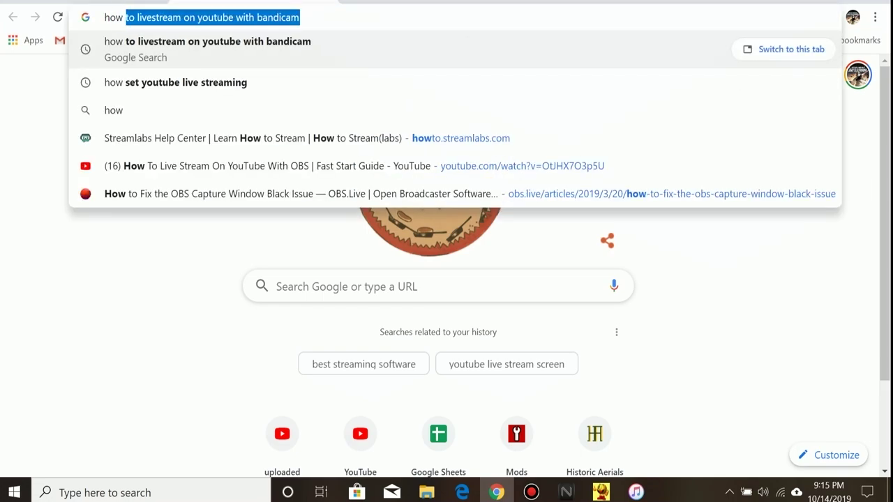
{"action": "type", "text": " to"}
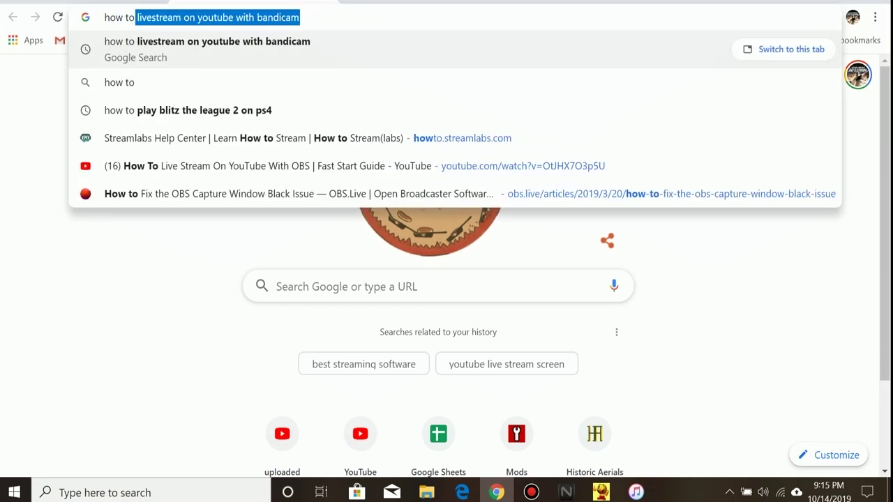
{"action": "type", "text": " at"}
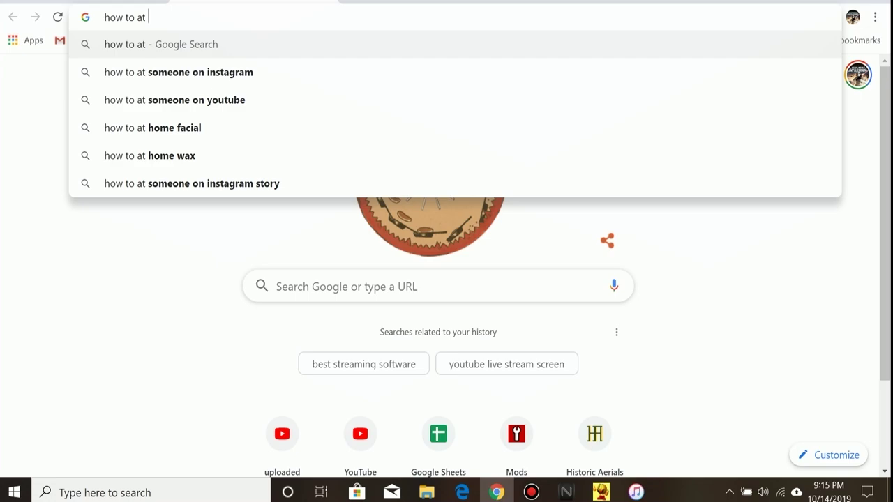
{"action": "key", "text": "BackSpace"}
{"action": "key", "text": "BackSpace"}
{"action": "type", "text": "dd co"}
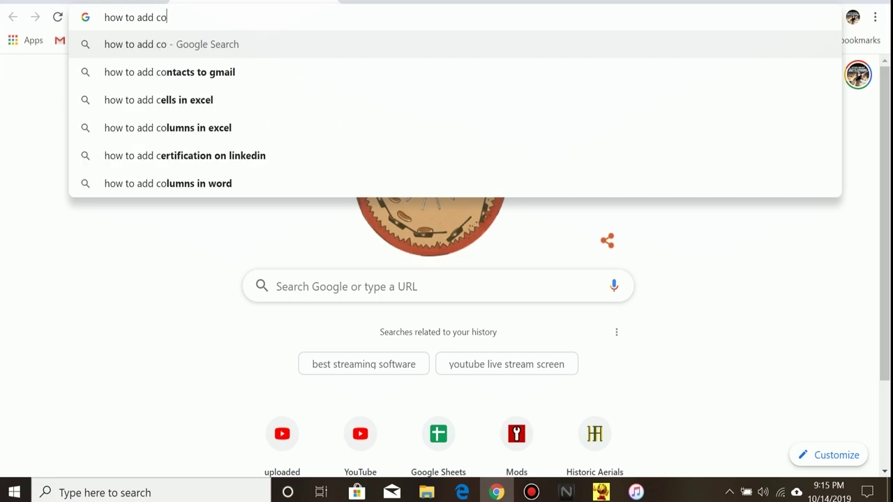
{"action": "type", "text": "mand "}
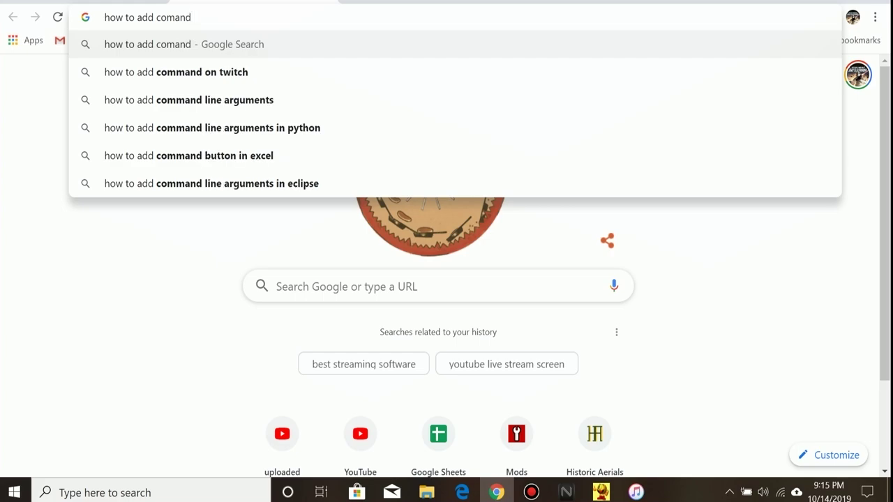
{"action": "type", "text": "posy"}
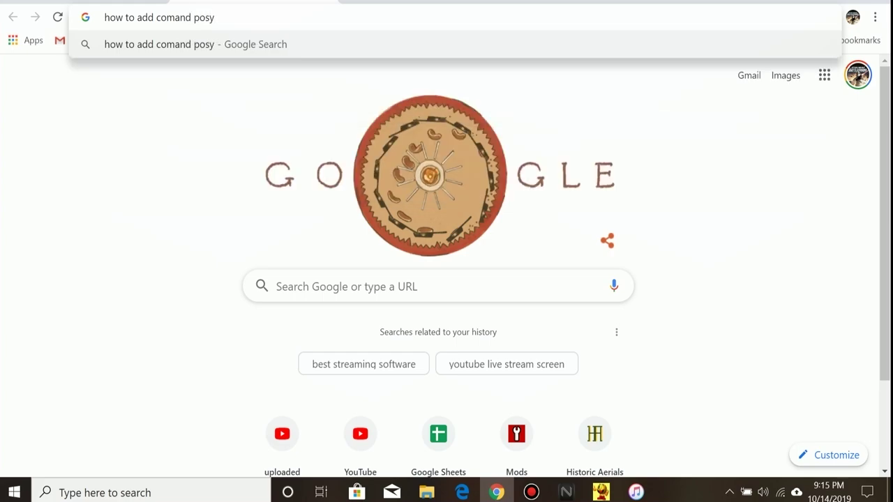
{"action": "key", "text": "BackSpace"}
{"action": "type", "text": "t"}
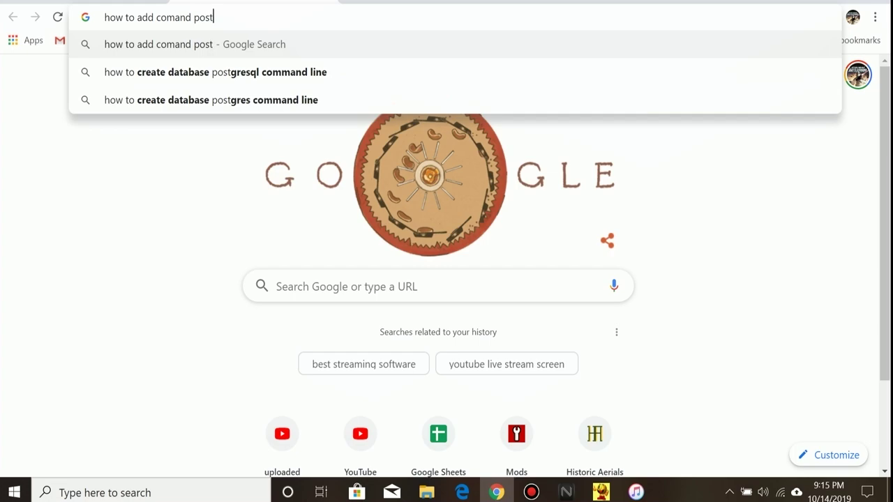
{"action": "type", "text": "s in"}
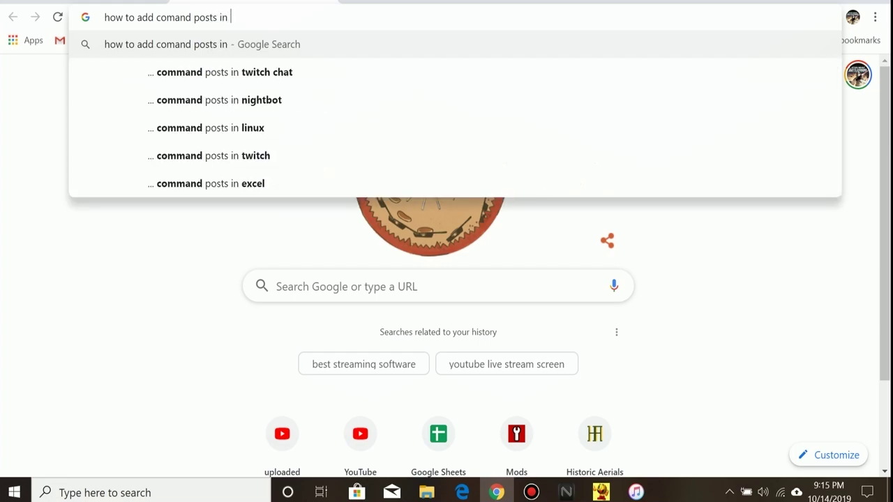
{"action": "type", "text": " zer"}
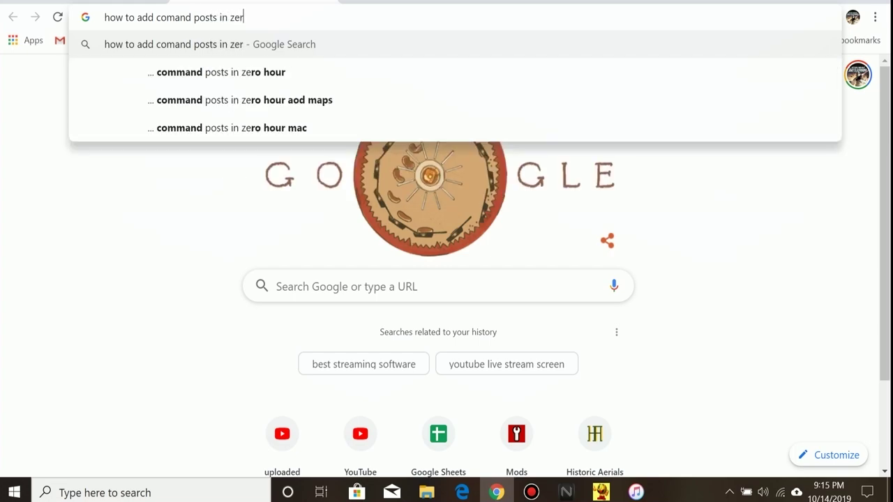
{"action": "type", "text": "o "}
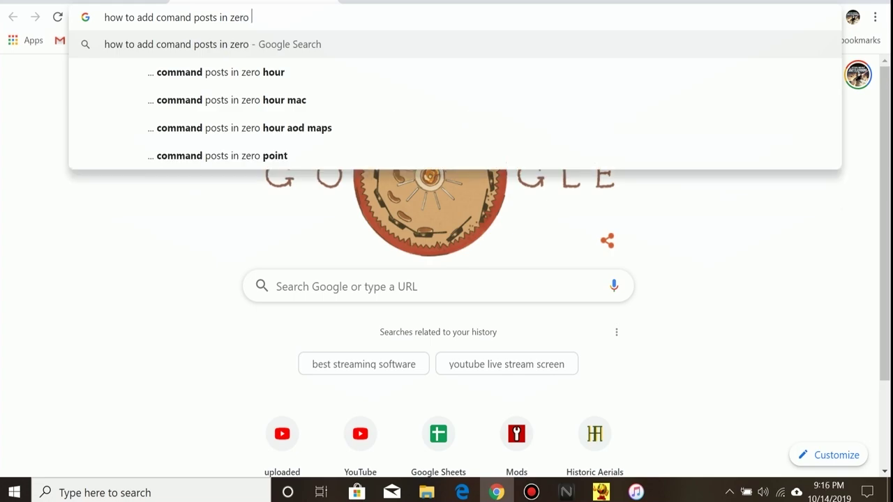
{"action": "type", "text": "ed"}
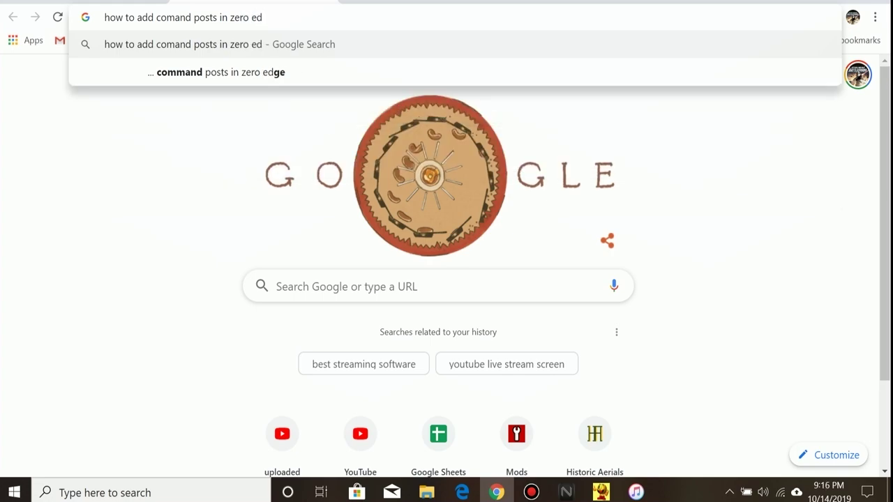
{"action": "type", "text": "ito"}
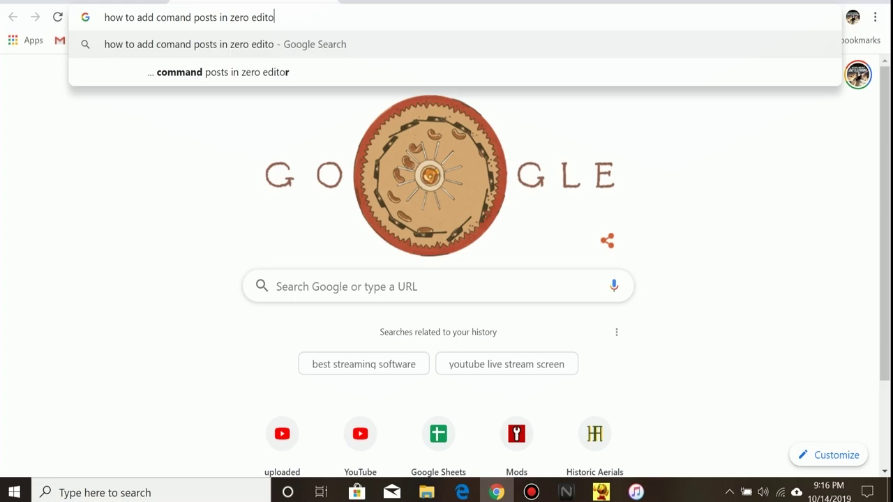
{"action": "type", "text": "r"}
{"action": "key", "text": "Return"}
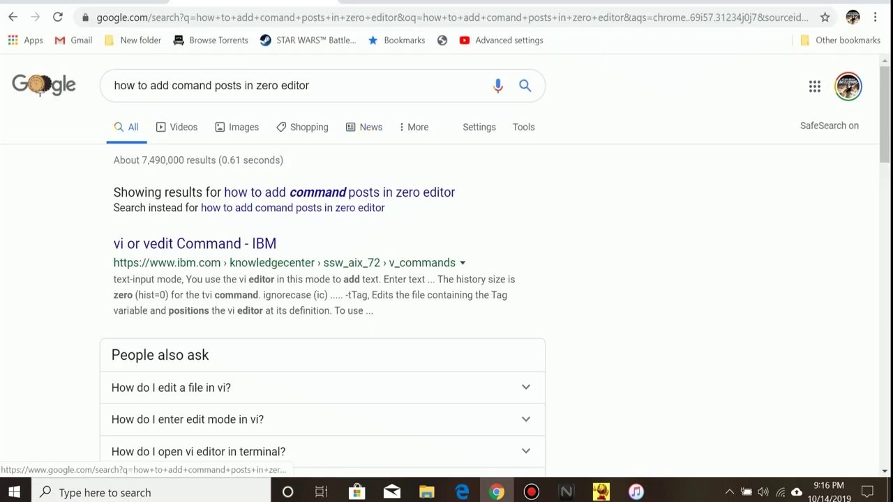
- Rerun the search with the corrected spelling "how to add command posts in zero editor" and look through the results
{"action": "left_click", "coordinate": [339, 193]}
{"action": "scroll", "coordinate": [446, 279], "scroll_direction": "down", "scroll_amount": 6}
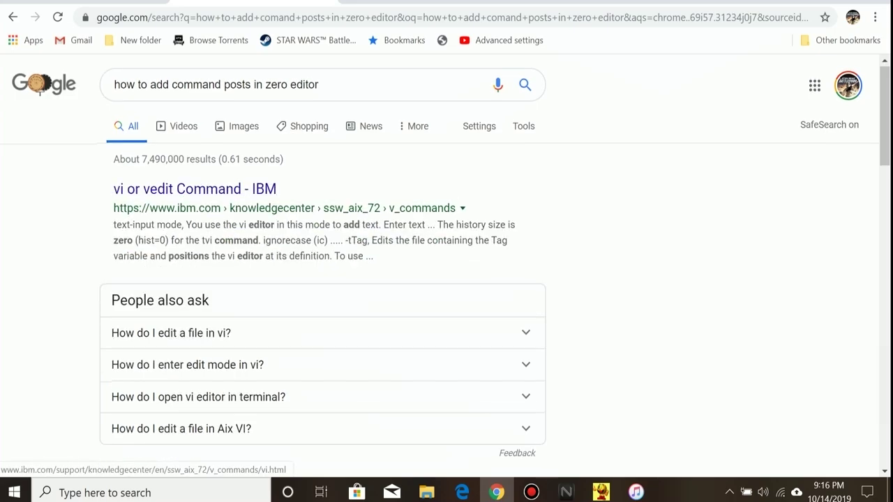
{"action": "scroll", "coordinate": [446, 279], "scroll_direction": "down", "scroll_amount": 8}
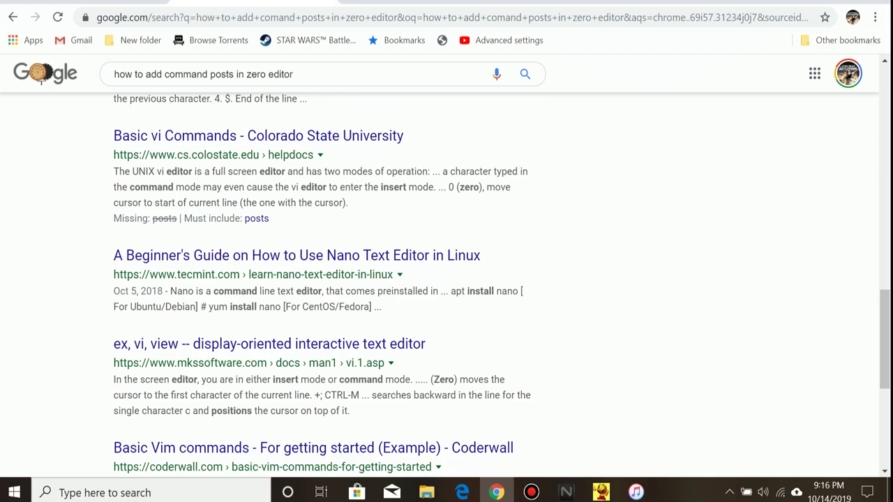
- Search for "star wars battlefront 2 mod tools help" instead and open the Getting Started - SWBF2 Modding result
{"action": "left_click_drag", "start_coordinate": [97, 74], "coordinate": [307, 99]}
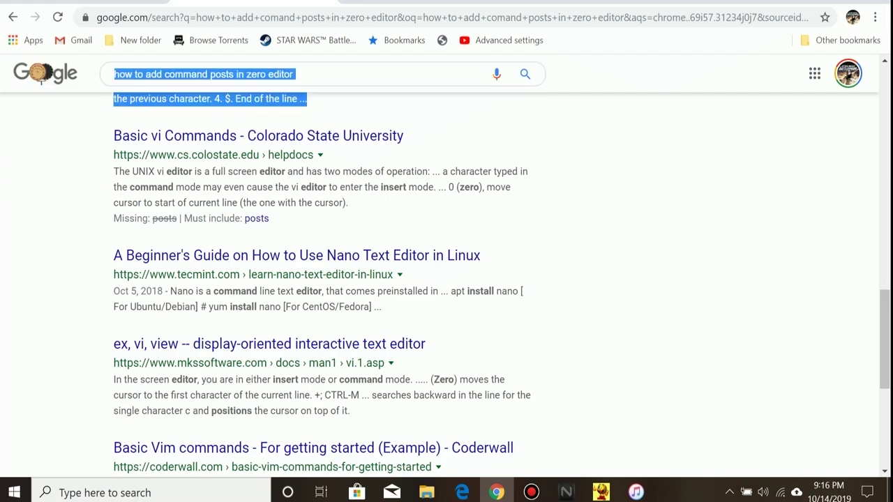
{"action": "key", "text": "BackSpace"}
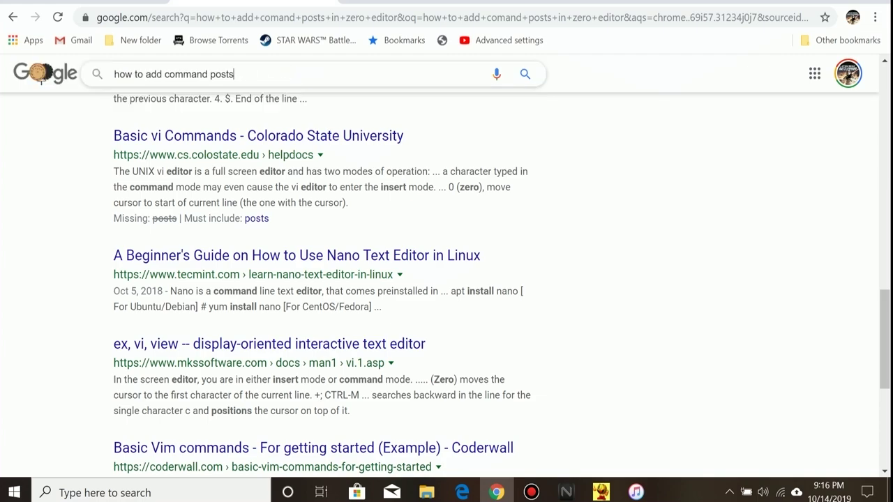
{"action": "key", "text": "BackSpace"}
{"action": "key", "text": "BackSpace"}
{"action": "key", "text": "BackSpace"}
{"action": "key", "text": "BackSpace"}
{"action": "key", "text": "BackSpace"}
{"action": "key", "text": "BackSpace"}
{"action": "key", "text": "BackSpace"}
{"action": "key", "text": "BackSpace"}
{"action": "key", "text": "BackSpace"}
{"action": "key", "text": "BackSpace"}
{"action": "type", "text": "st"}
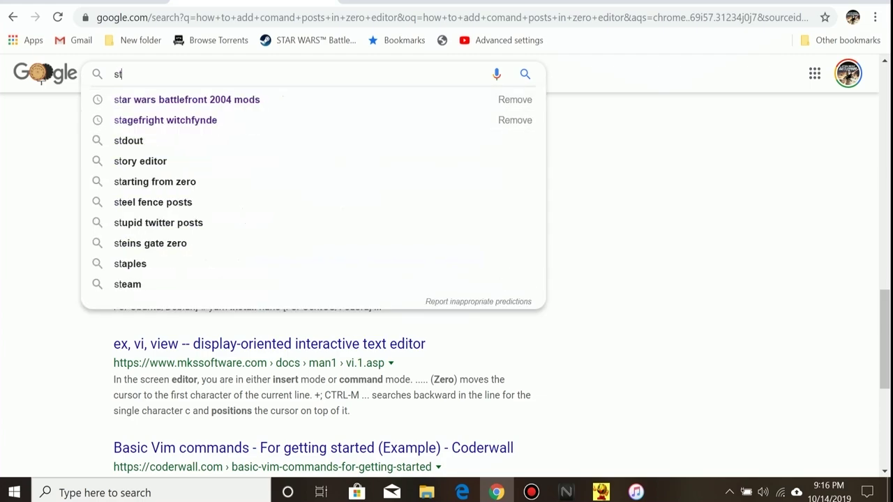
{"action": "type", "text": "ar wae"}
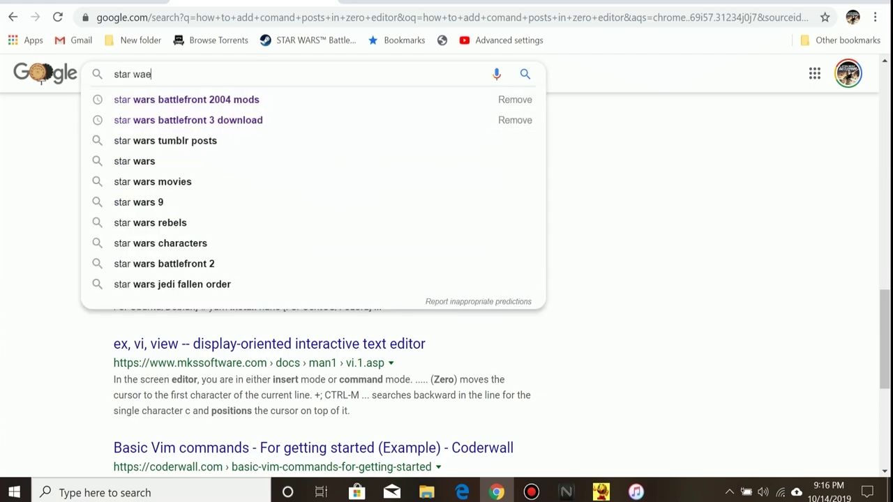
{"action": "key", "text": "BackSpace"}
{"action": "type", "text": "rs "}
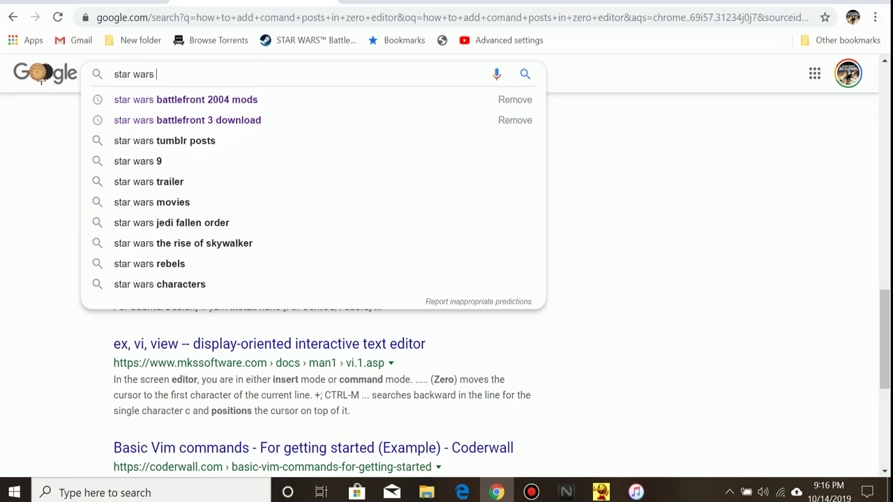
{"action": "type", "text": "battlefront "}
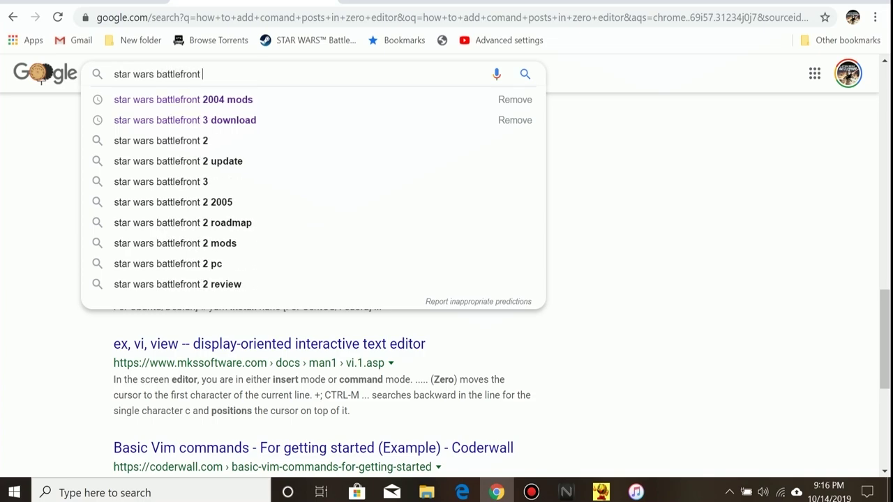
{"action": "type", "text": "2"}
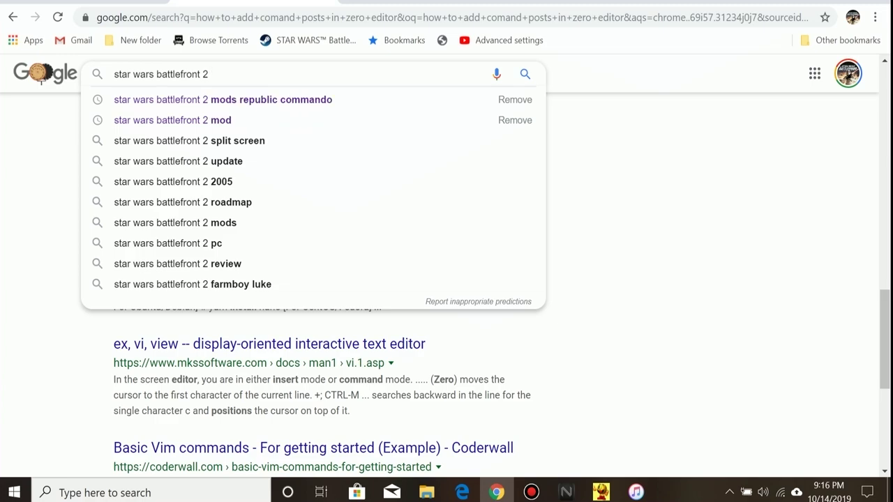
{"action": "type", "text": " mod "}
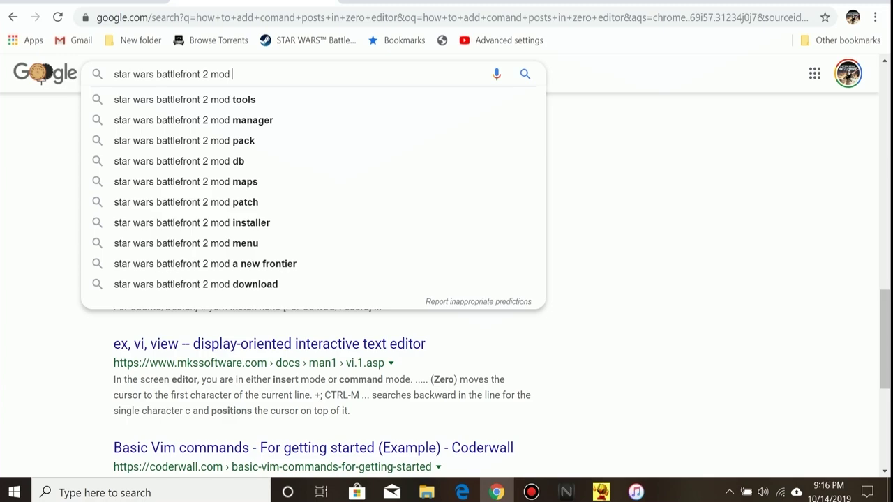
{"action": "type", "text": "tools"}
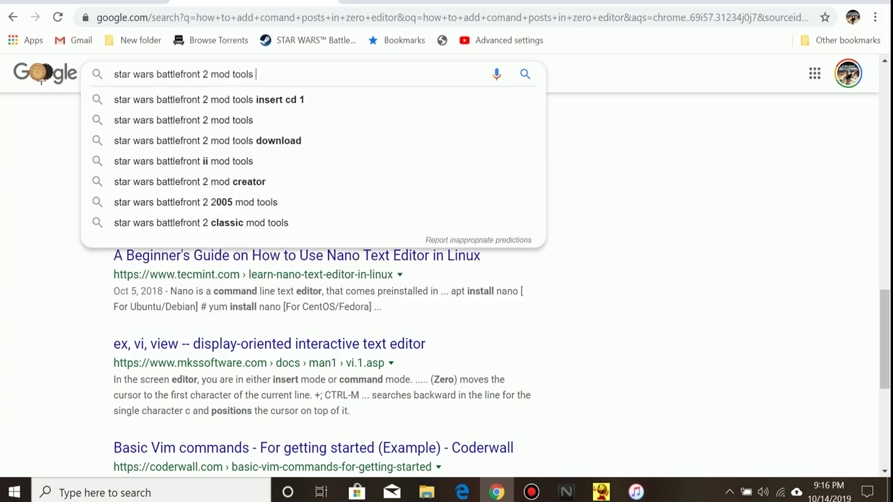
{"action": "type", "text": " help"}
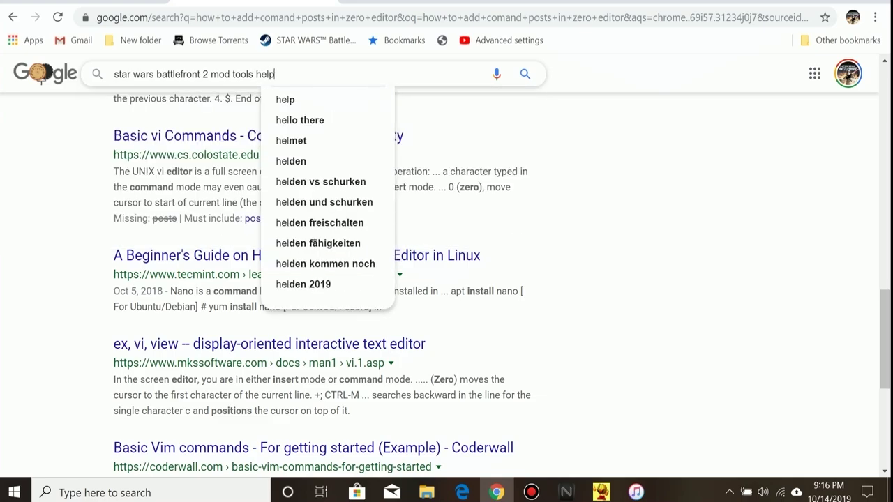
{"action": "key", "text": "Return"}
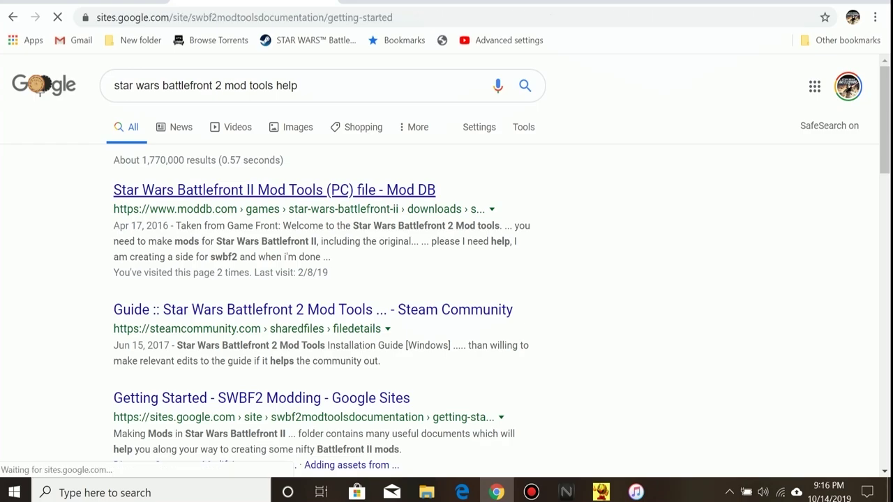
- Open the section on adding assets from shipped worlds and look through it and the instructions for adding new CPs
{"action": "scroll", "coordinate": [447, 265], "scroll_direction": "down", "scroll_amount": 2}
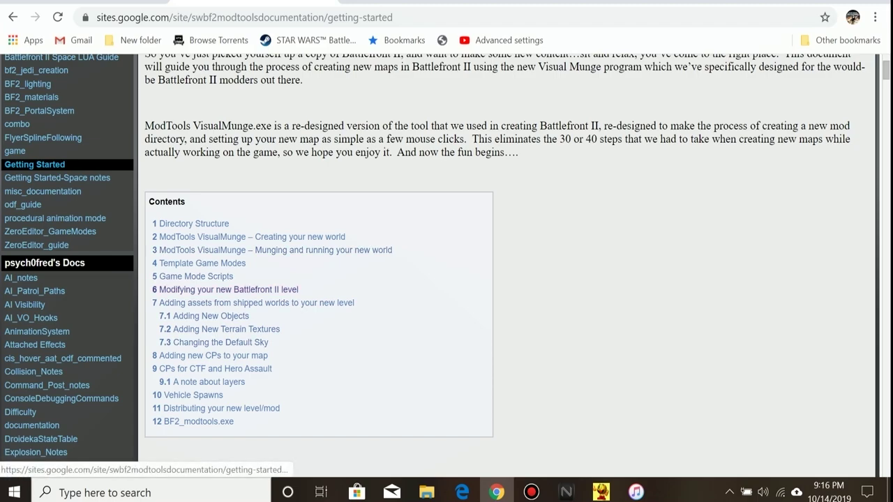
{"action": "left_click", "coordinate": [255, 302]}
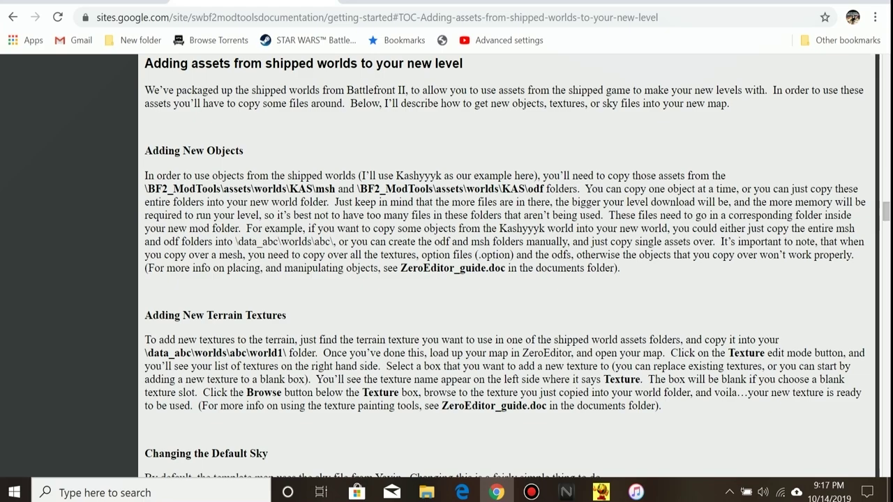
{"action": "scroll", "coordinate": [505, 267], "scroll_direction": "down", "scroll_amount": 5}
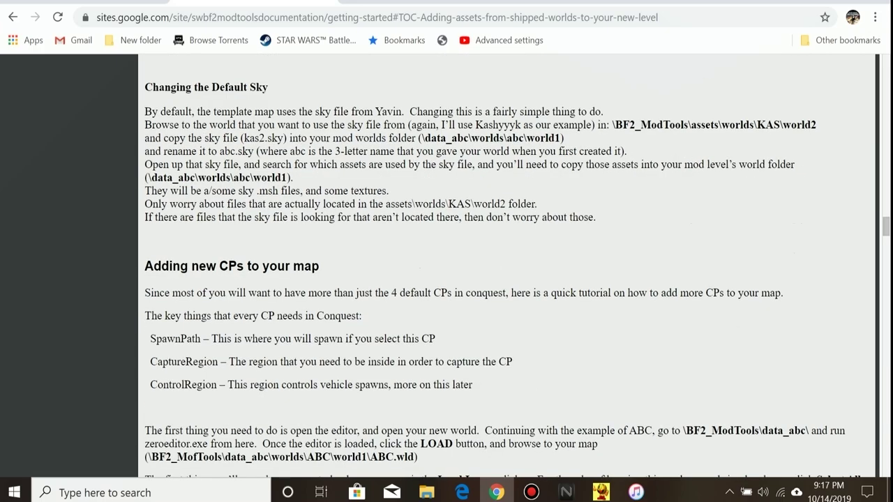
{"action": "scroll", "coordinate": [517, 273], "scroll_direction": "down", "scroll_amount": 3}
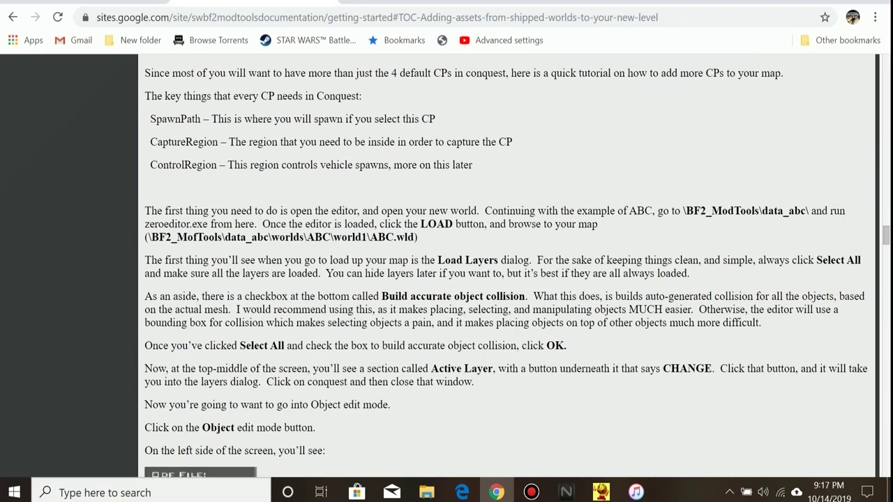
{"action": "scroll", "coordinate": [506, 267], "scroll_direction": "up", "scroll_amount": 1}
{"action": "scroll", "coordinate": [505, 268], "scroll_direction": "down", "scroll_amount": 4}
{"action": "scroll", "coordinate": [517, 271], "scroll_direction": "up", "scroll_amount": 18}
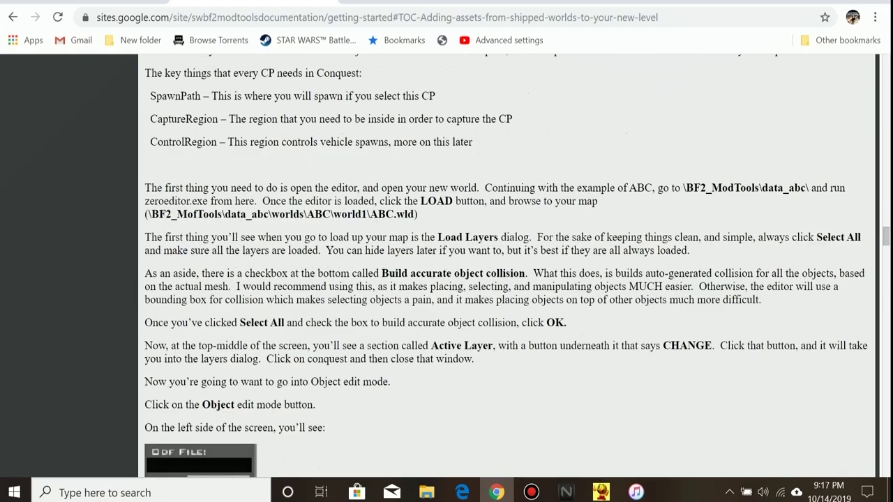
{"action": "scroll", "coordinate": [517, 271], "scroll_direction": "up", "scroll_amount": 2}
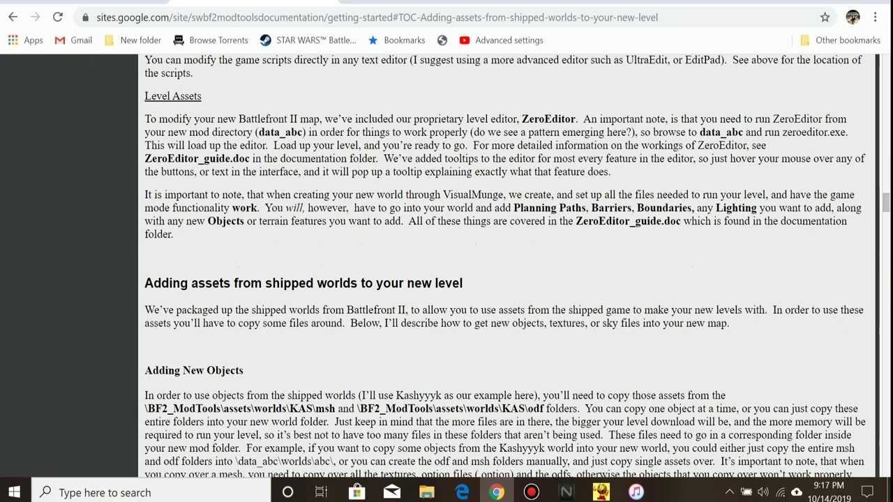
- Switch to File Explorer, go to the data_BFY folder in BF2_ModTools and launch zeroeditor
{"action": "mouse_move", "coordinate": [426, 492]}
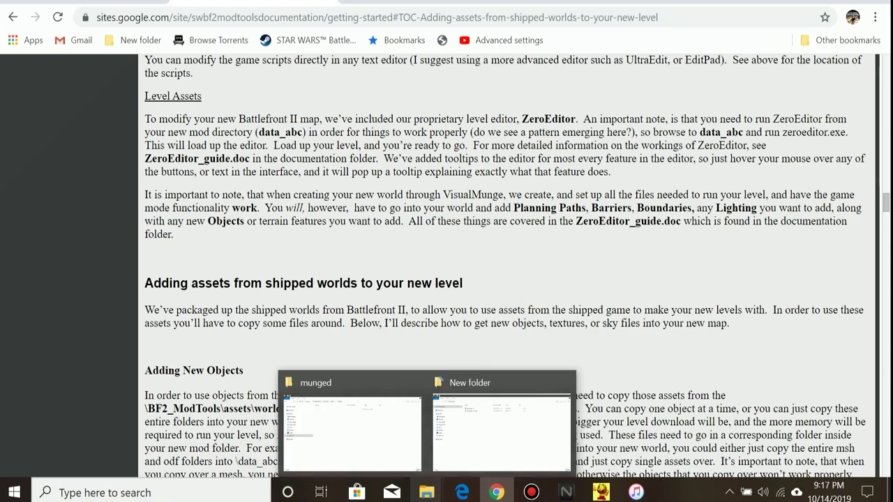
{"action": "left_click", "coordinate": [349, 429]}
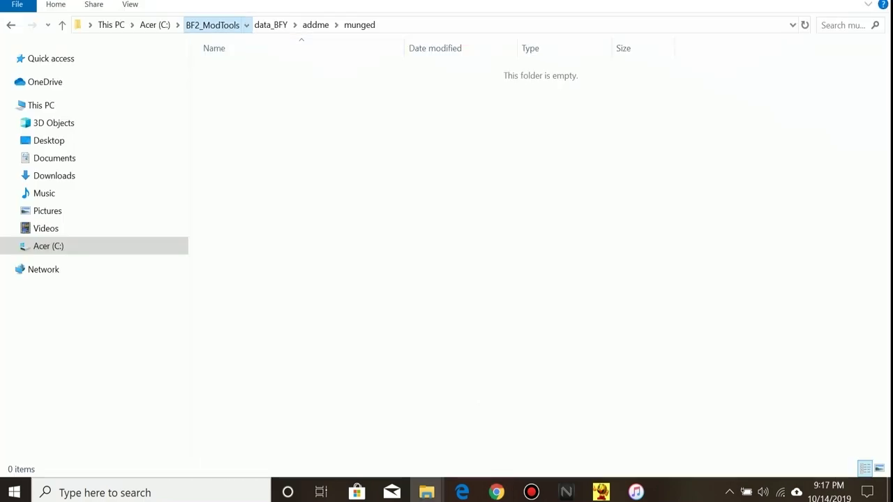
{"action": "left_click", "coordinate": [211, 25]}
{"action": "double_click", "coordinate": [234, 102]}
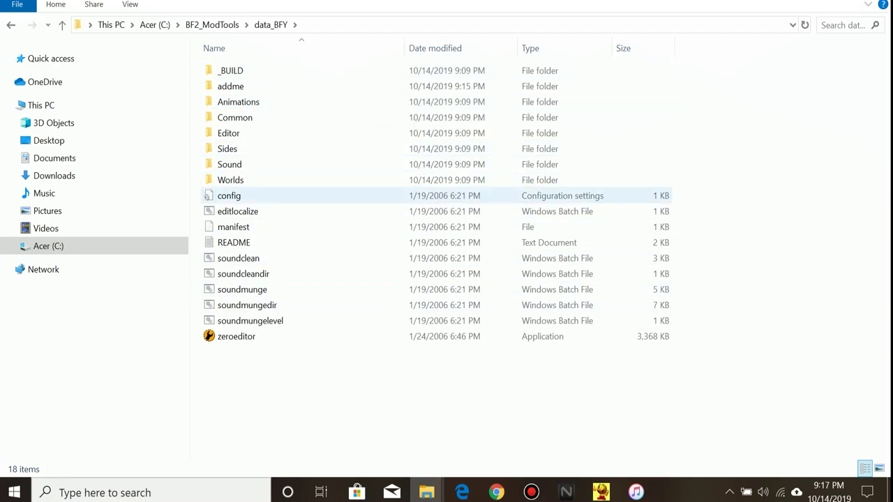
{"action": "double_click", "coordinate": [236, 337]}
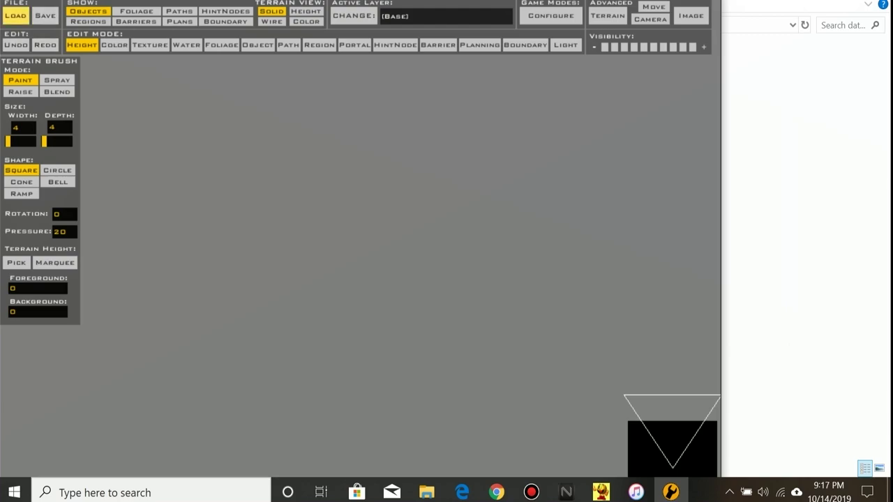
- Start loading a world and browse to the BF2_ModTools\assets\worlds folder on the C: drive
{"action": "left_click", "coordinate": [16, 15]}
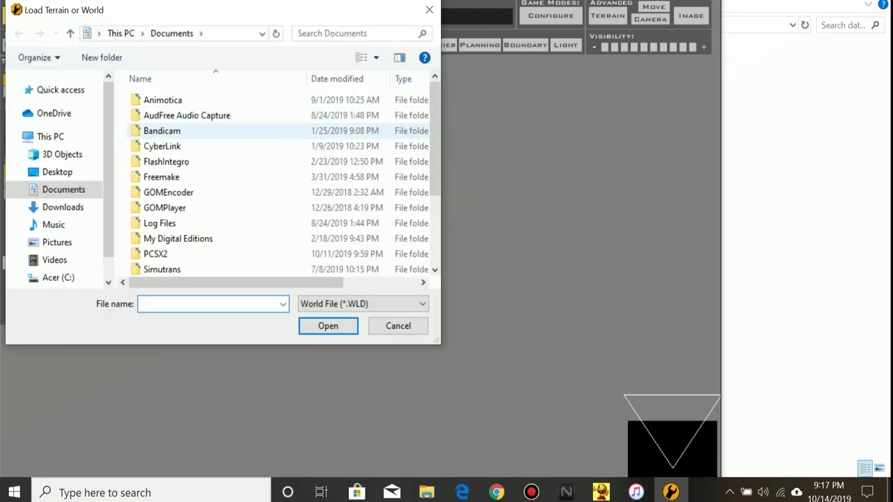
{"action": "scroll", "coordinate": [244, 150], "scroll_direction": "down", "scroll_amount": 3}
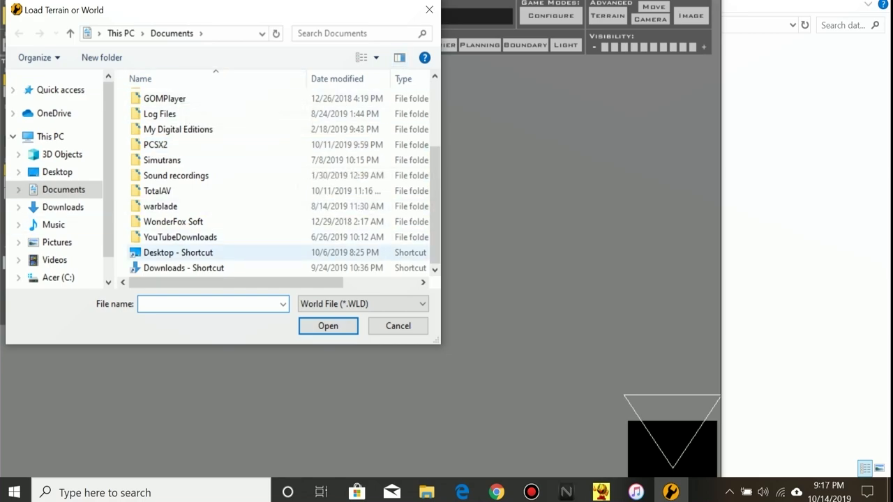
{"action": "scroll", "coordinate": [182, 192], "scroll_direction": "up", "scroll_amount": 3}
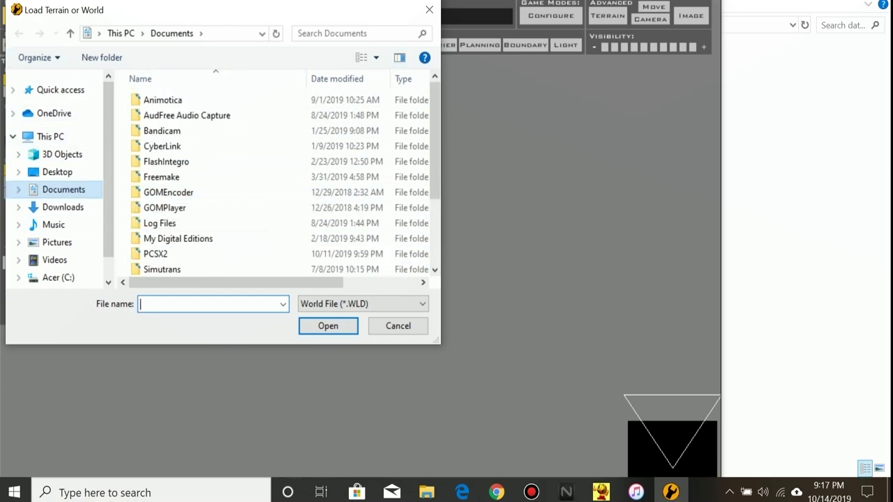
{"action": "left_click", "coordinate": [120, 33]}
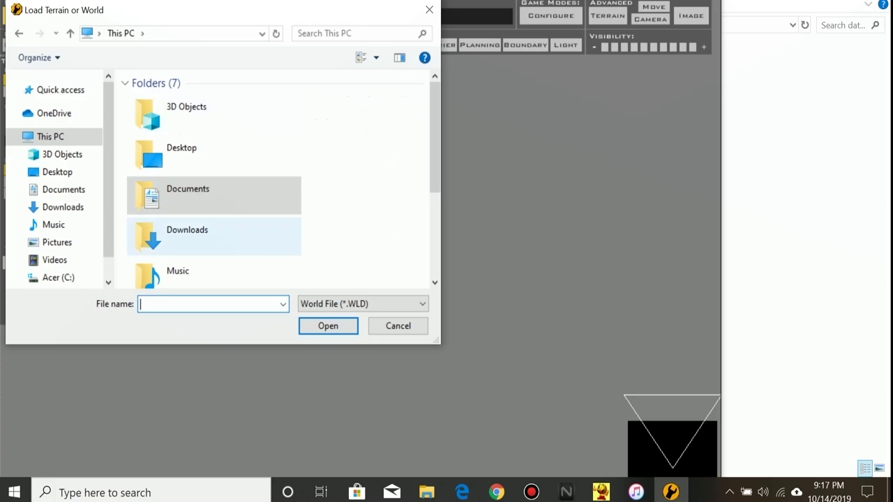
{"action": "scroll", "coordinate": [160, 244], "scroll_direction": "down", "scroll_amount": 3}
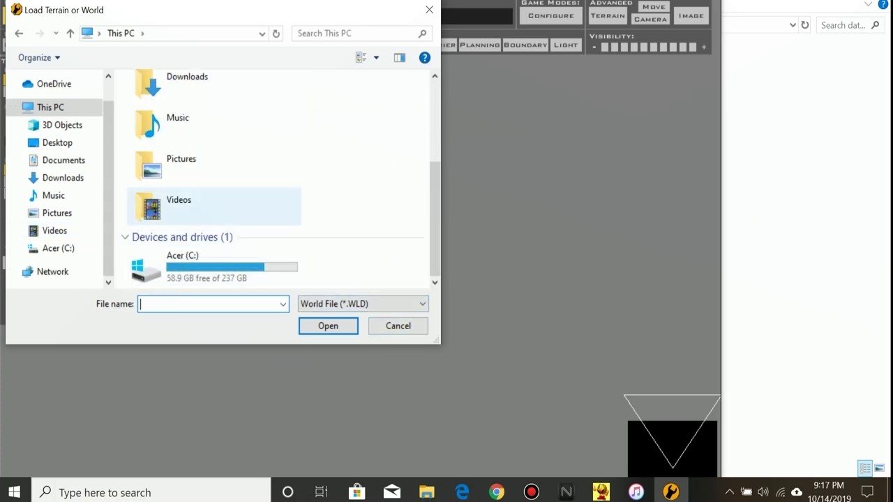
{"action": "scroll", "coordinate": [210, 181], "scroll_direction": "up", "scroll_amount": 4}
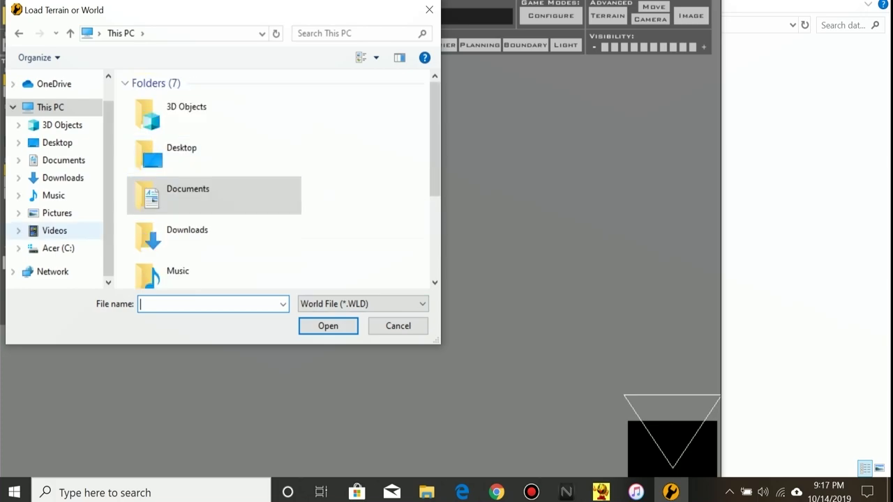
{"action": "left_click", "coordinate": [58, 248]}
{"action": "double_click", "coordinate": [170, 115]}
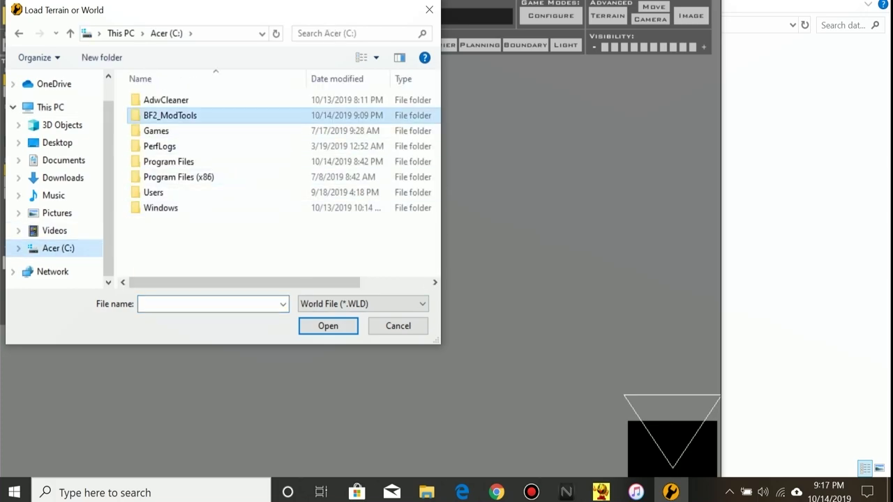
{"action": "left_click", "coordinate": [161, 130]}
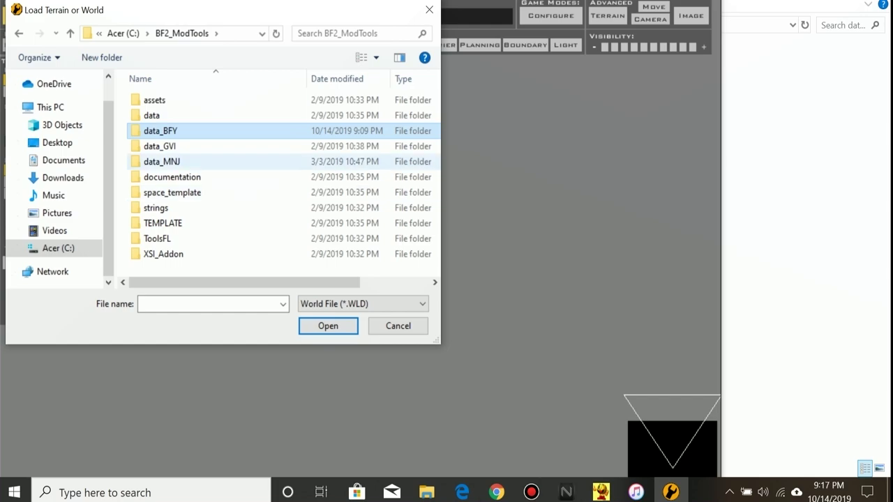
{"action": "double_click", "coordinate": [155, 100]}
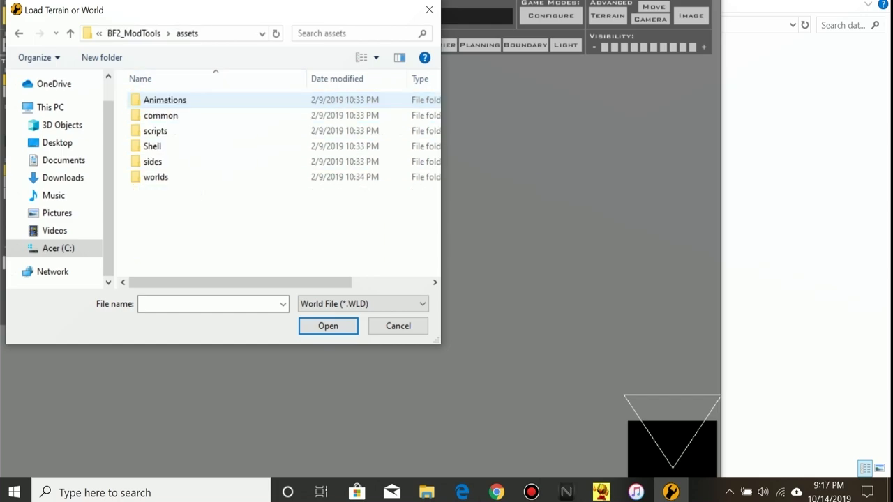
{"action": "double_click", "coordinate": [155, 176]}
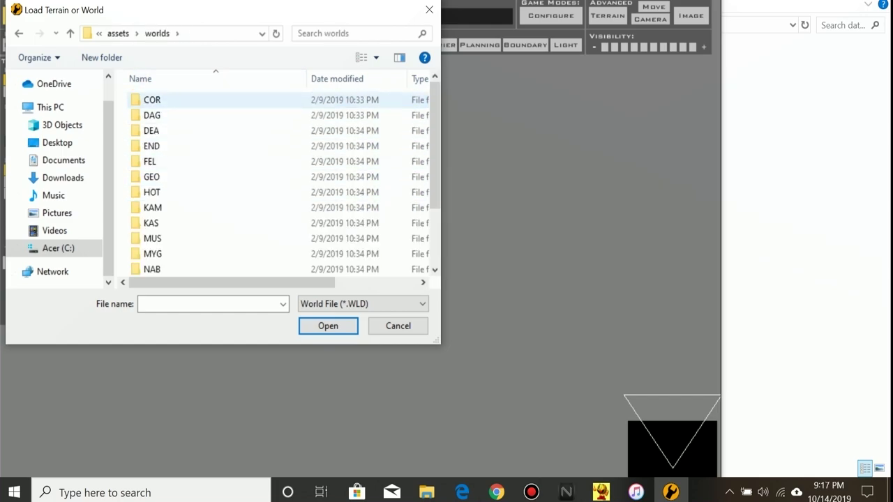
- Find the TAN folder among the shipped worlds and open tan1.wld from its world1 folder
{"action": "scroll", "coordinate": [151, 132], "scroll_direction": "down", "scroll_amount": 2}
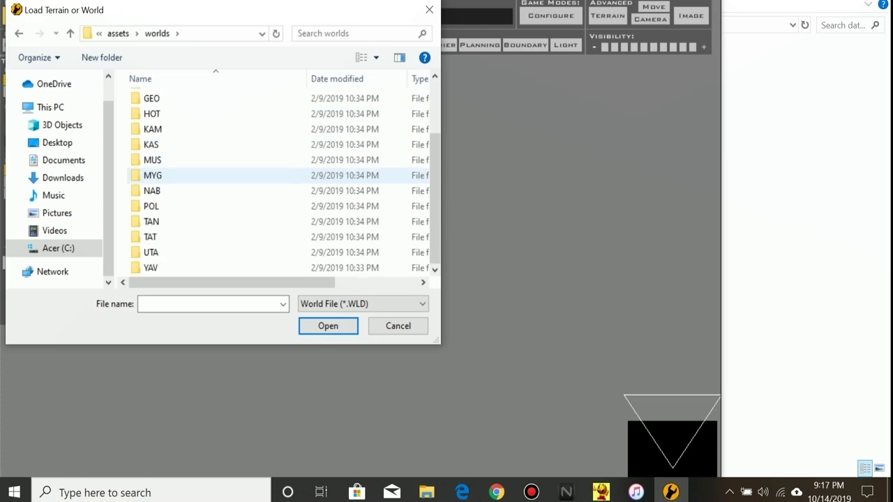
{"action": "scroll", "coordinate": [150, 161], "scroll_direction": "up", "scroll_amount": 2}
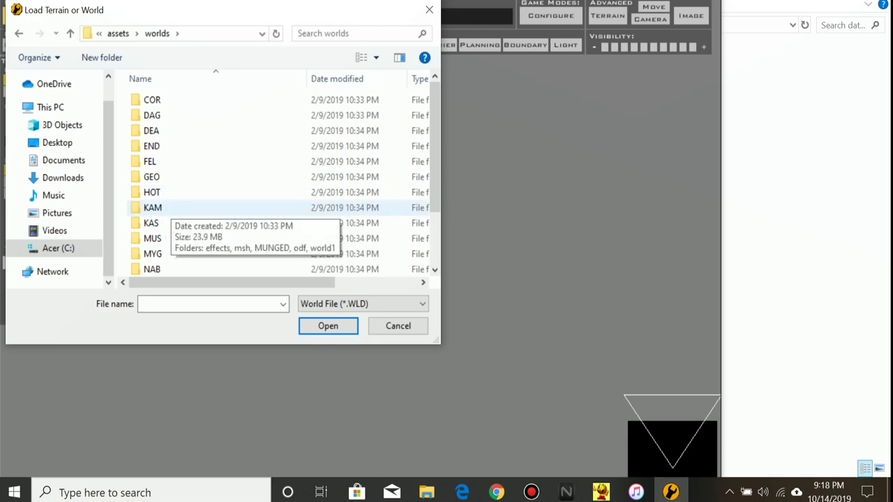
{"action": "scroll", "coordinate": [231, 238], "scroll_direction": "down", "scroll_amount": 2}
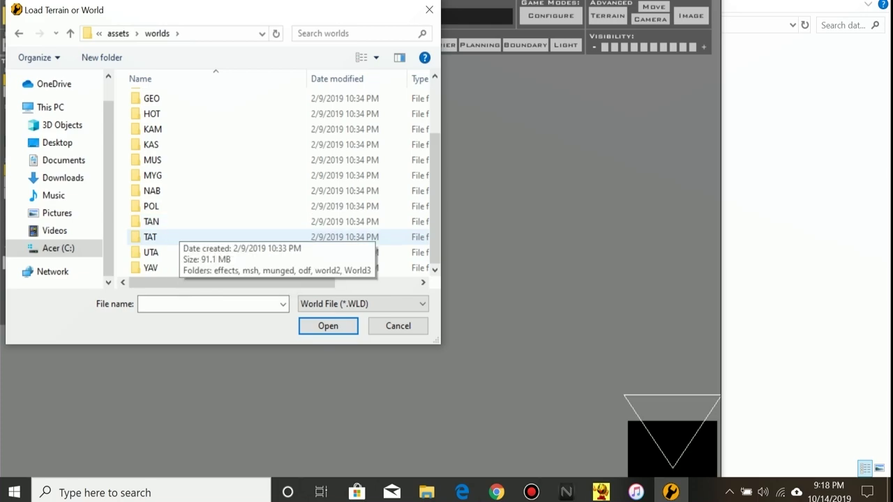
{"action": "left_click", "coordinate": [182, 222]}
{"action": "double_click", "coordinate": [181, 221]}
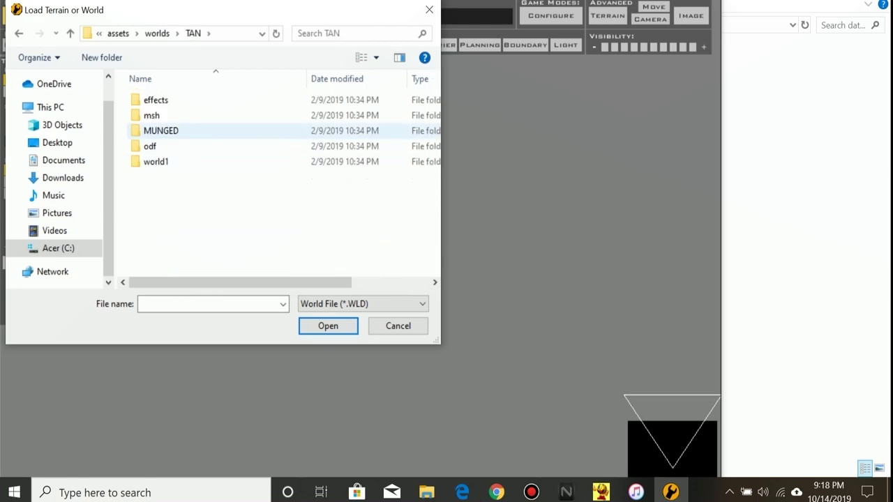
{"action": "double_click", "coordinate": [160, 159]}
{"action": "left_click", "coordinate": [159, 100]}
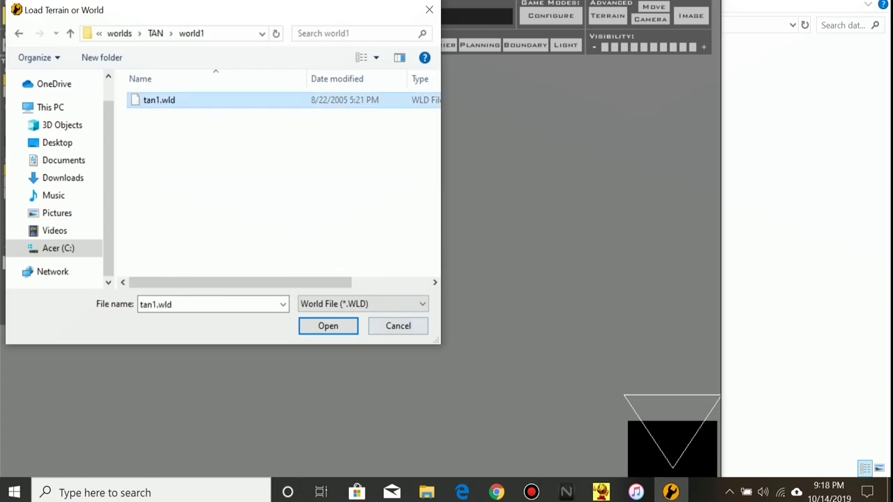
{"action": "left_click", "coordinate": [328, 326]}
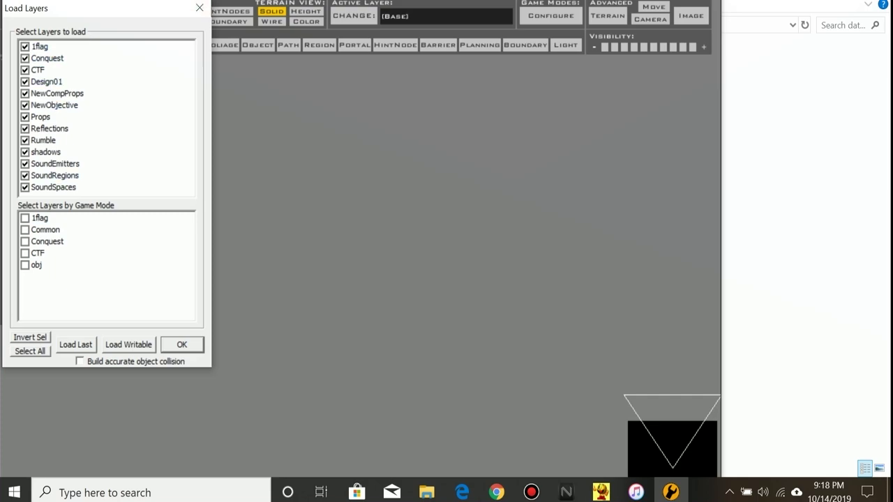
- Select the Conquest game mode and exclude the SoundSpaces, SoundRegions, SoundEmitters, shadows, Reflections and Rumble layers
{"action": "left_click", "coordinate": [46, 241]}
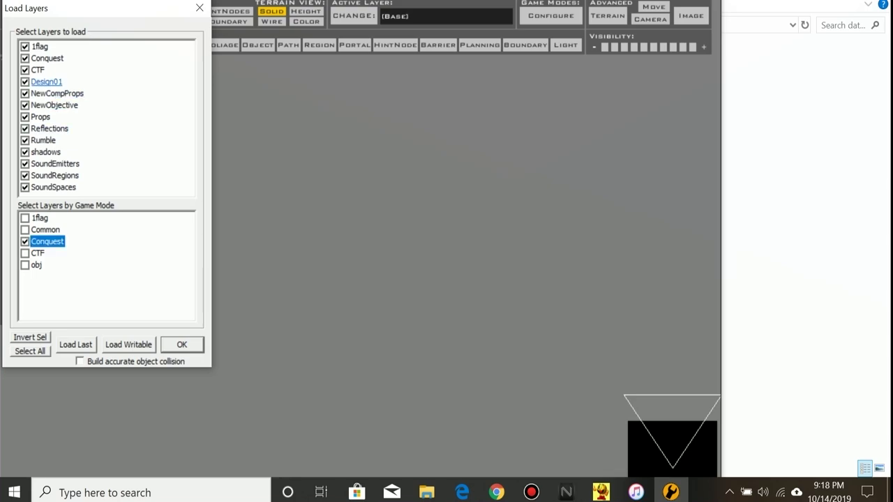
{"action": "left_click", "coordinate": [53, 187]}
{"action": "left_click", "coordinate": [54, 175]}
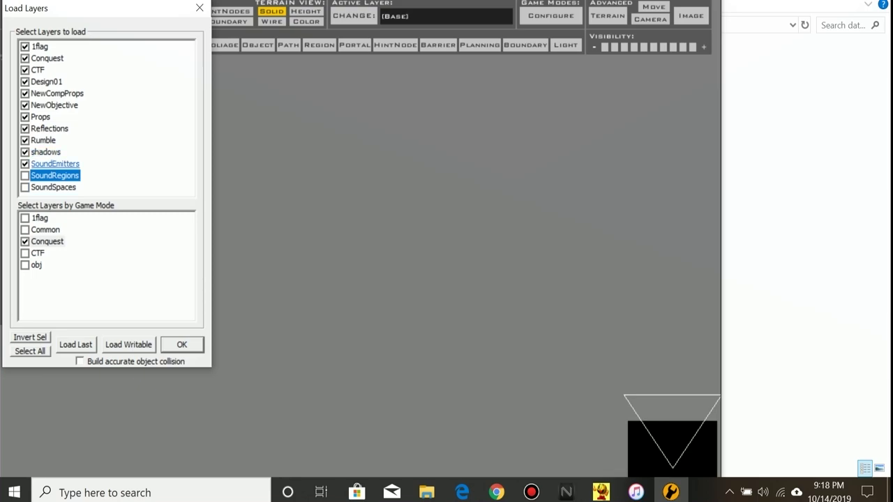
{"action": "left_click", "coordinate": [54, 164]}
{"action": "left_click", "coordinate": [46, 152]}
{"action": "left_click", "coordinate": [49, 129]}
{"action": "left_click", "coordinate": [43, 140]}
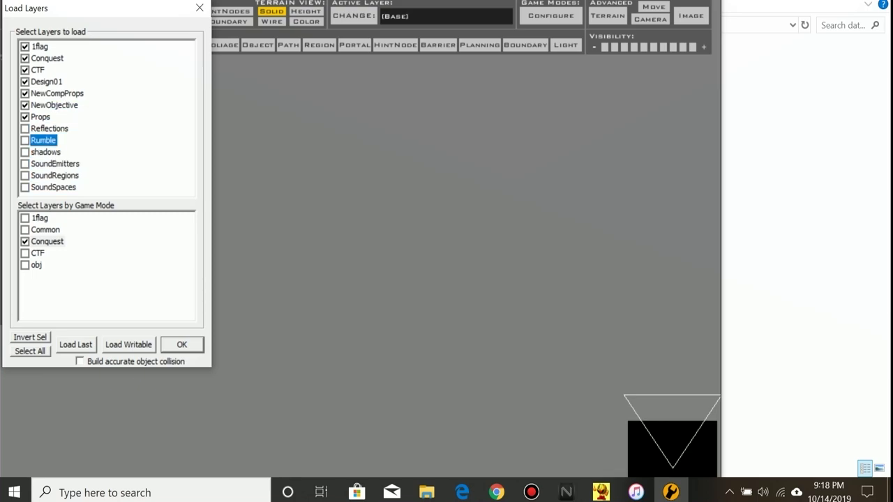
- Exclude the 1flag, CTF, Design01, NewCompProps, NewObjective and Props layers and load the world with only the Conquest layer
{"action": "left_click", "coordinate": [39, 47]}
{"action": "left_click", "coordinate": [38, 70]}
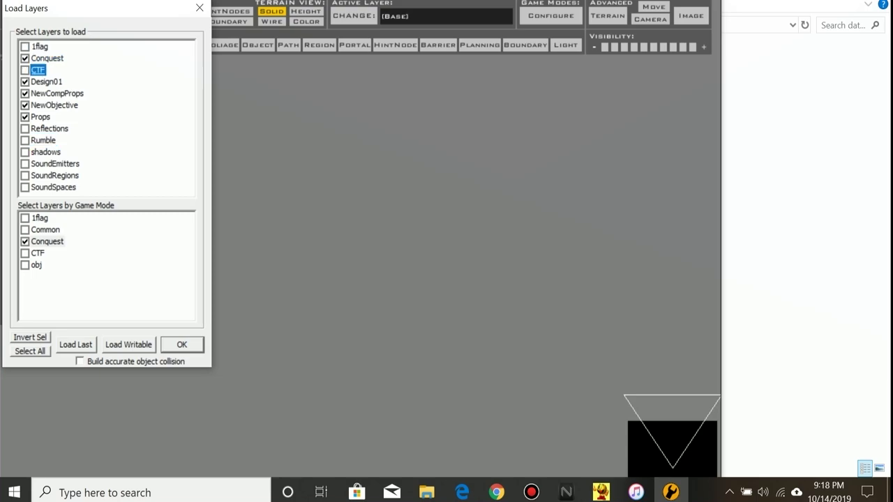
{"action": "left_click", "coordinate": [46, 82]}
{"action": "left_click", "coordinate": [57, 92]}
{"action": "left_click", "coordinate": [55, 105]}
{"action": "left_click", "coordinate": [41, 117]}
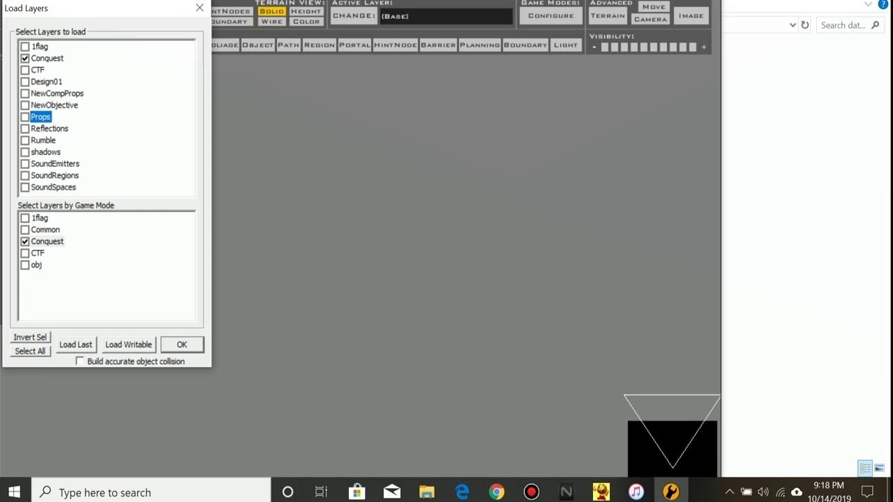
{"action": "left_click", "coordinate": [181, 344]}
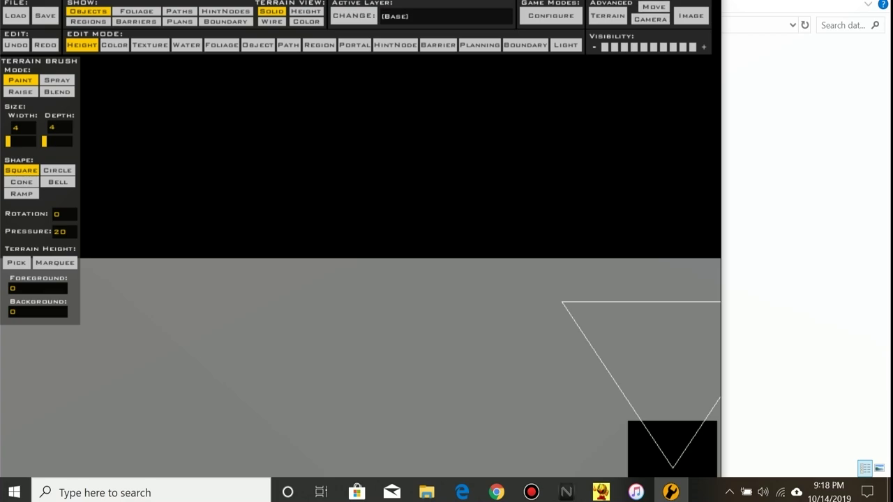
- Set the terrain brush width to 1 and try to load another world
{"action": "left_click", "coordinate": [7, 141]}
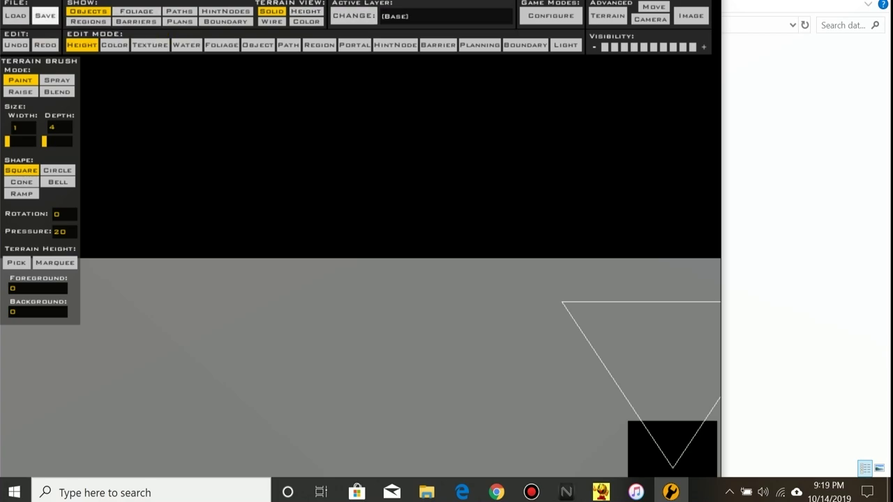
{"action": "left_click", "coordinate": [15, 15]}
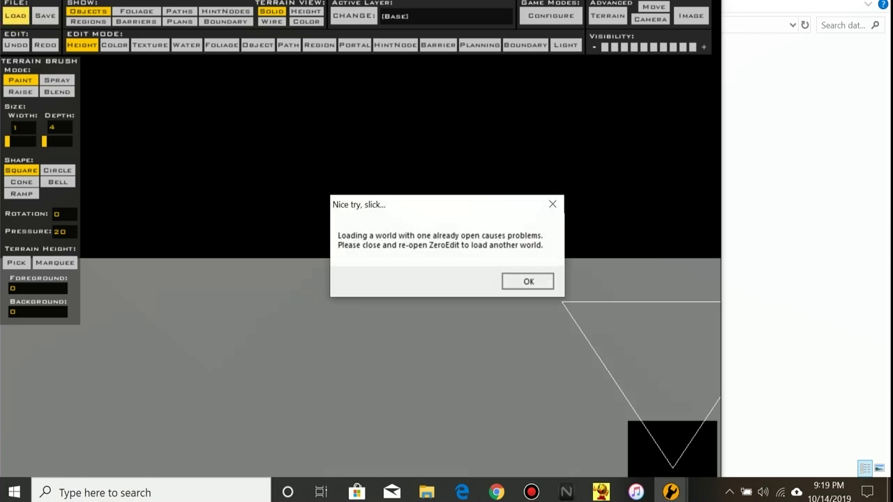
{"action": "left_click", "coordinate": [552, 204]}
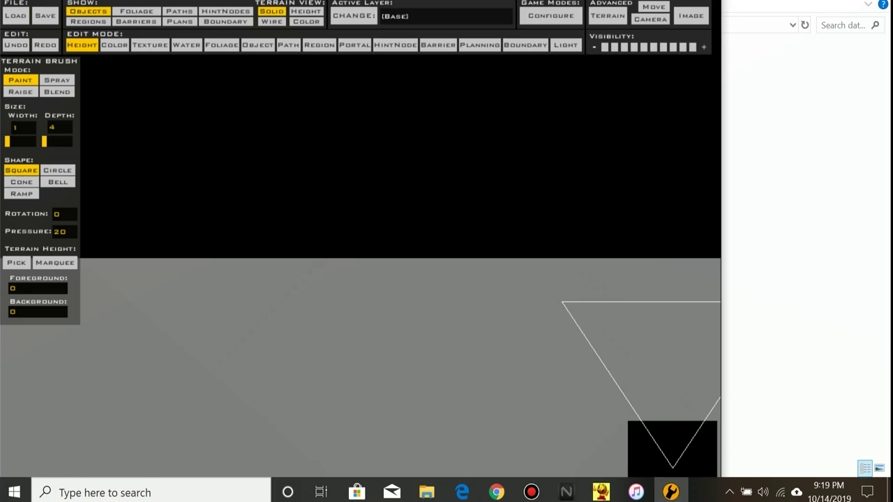
- Look at the Region and Color edit modes and return to Height editing
{"action": "left_click", "coordinate": [318, 45]}
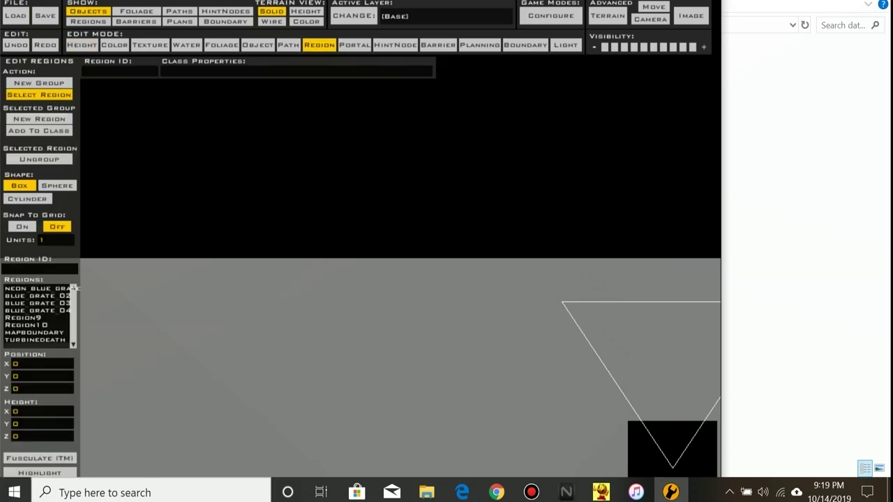
{"action": "left_click", "coordinate": [115, 45]}
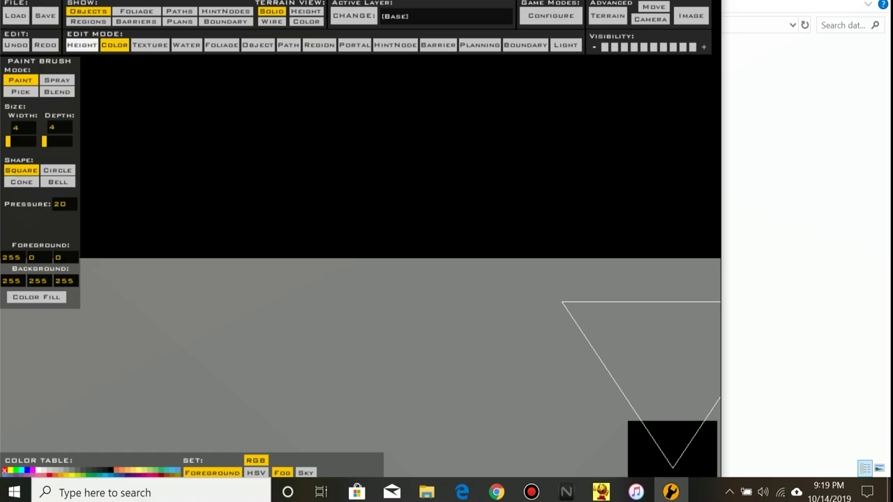
{"action": "left_click", "coordinate": [82, 45]}
- Display regions instead of objects and set the camera to a top down view
{"action": "left_click", "coordinate": [88, 11]}
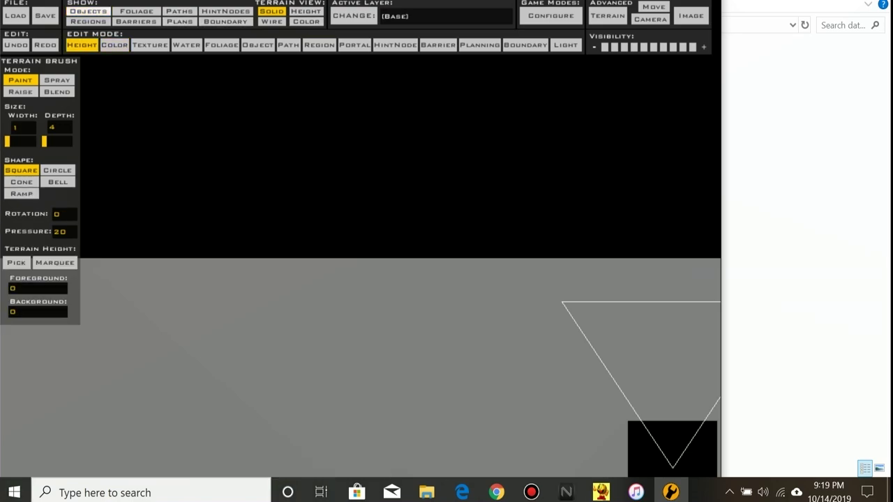
{"action": "left_click", "coordinate": [88, 22]}
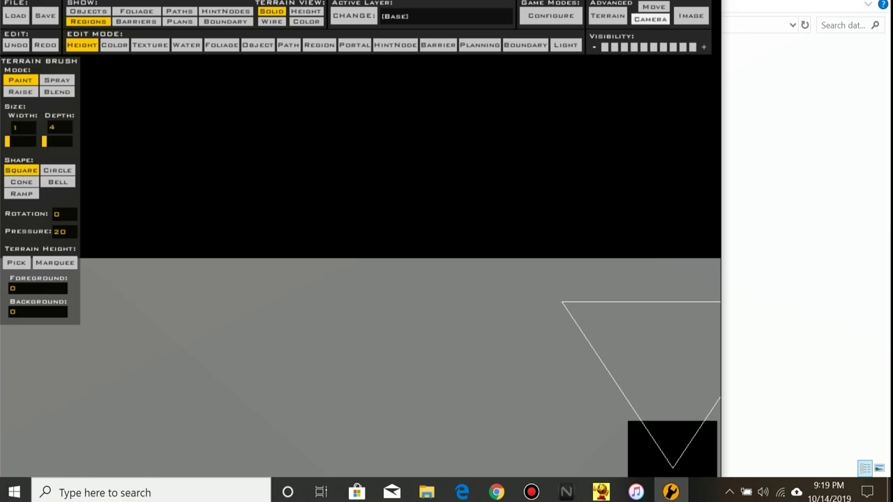
{"action": "left_click", "coordinate": [650, 19]}
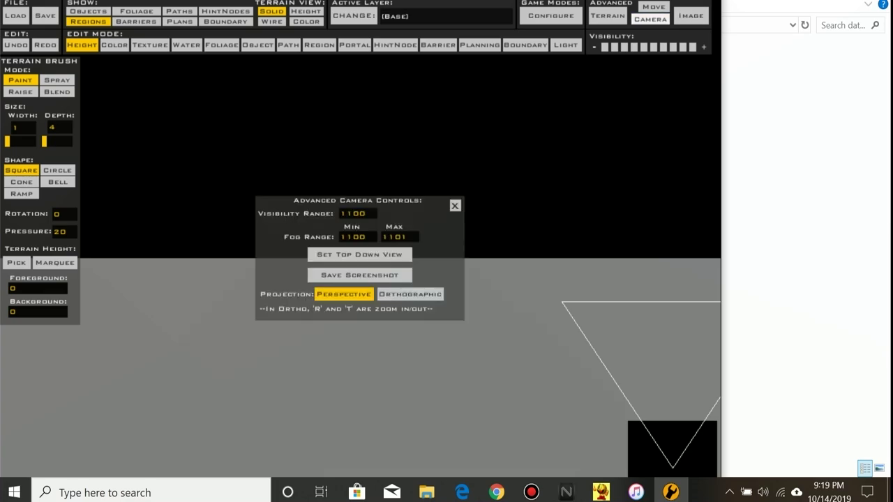
{"action": "left_click", "coordinate": [359, 254]}
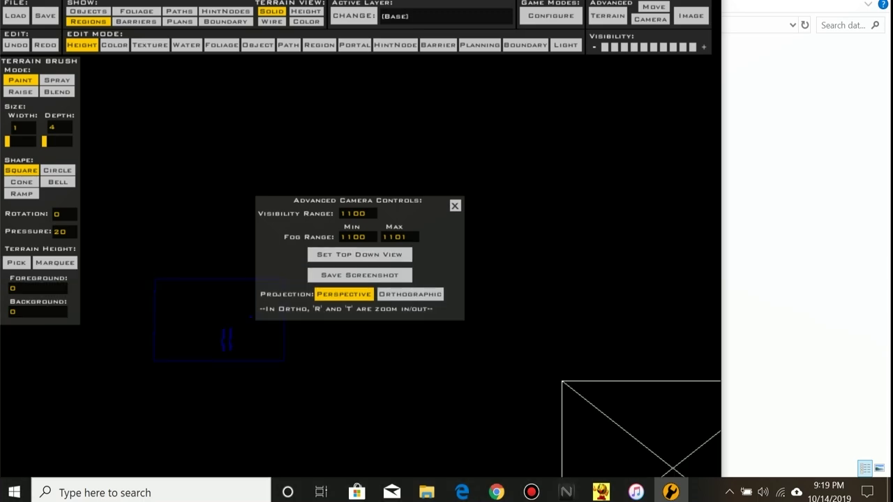
- Close the advanced camera controls, set the brush width to 52, and restart ZeroEditor from the data_BFY folder
{"action": "left_click", "coordinate": [453, 206]}
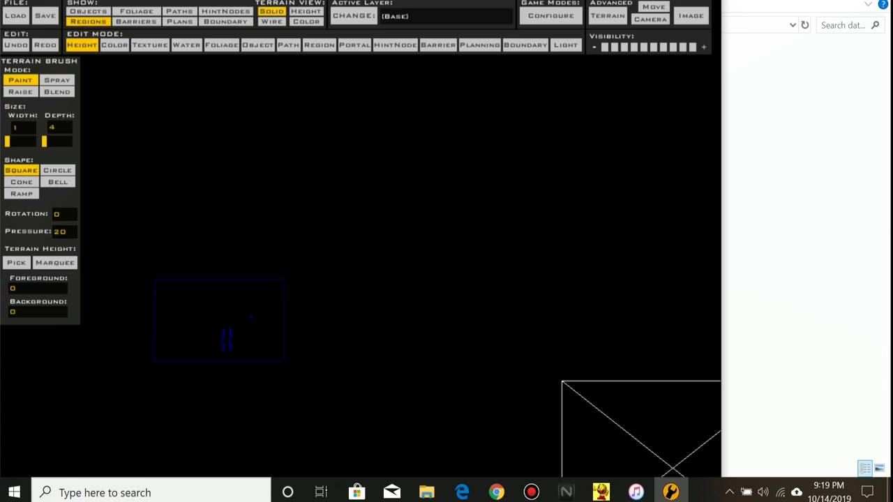
{"action": "left_click_drag", "start_coordinate": [7, 142], "coordinate": [20, 141]}
{"action": "key", "text": "Escape"}
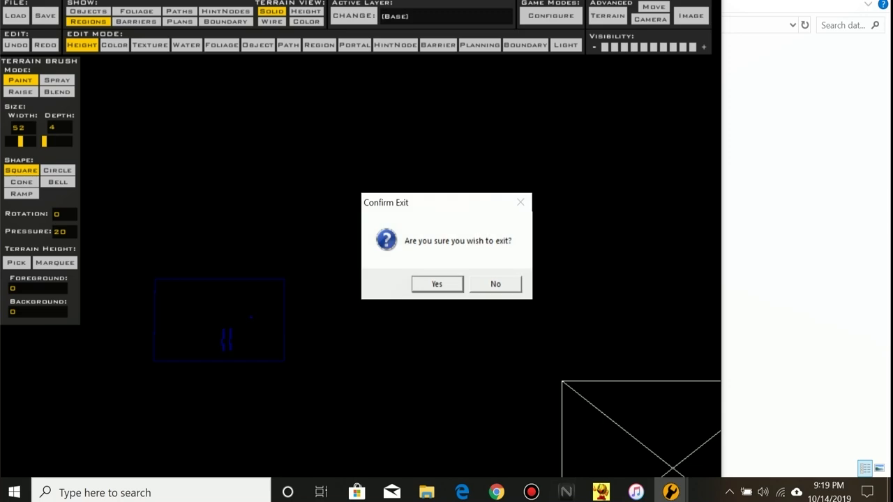
{"action": "key", "text": "Return"}
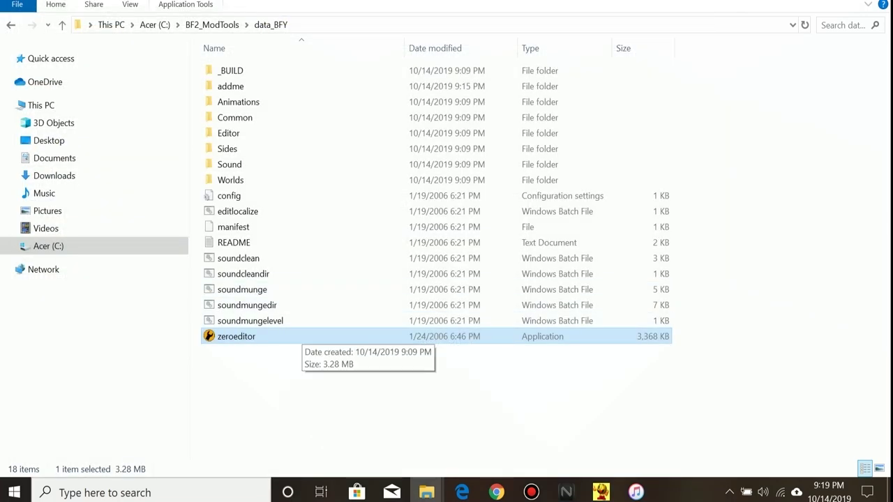
{"action": "key", "text": "Return"}
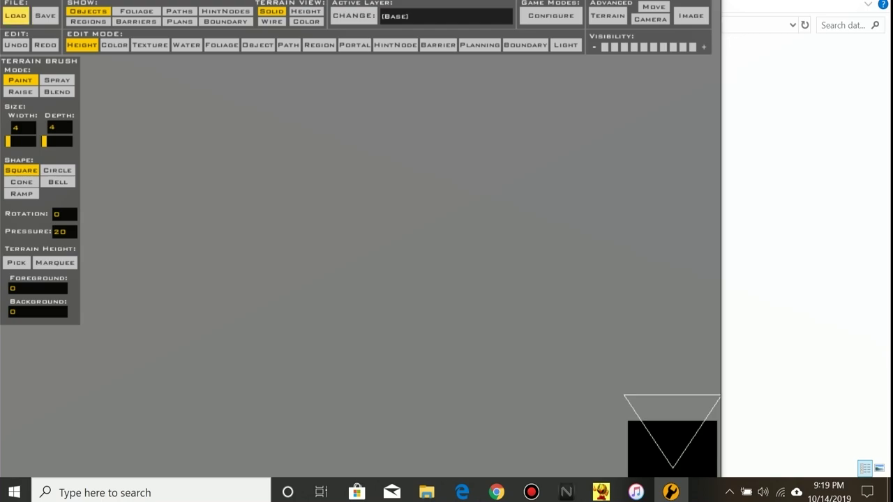
- Start loading a world and examine the subfolders of the worlds and TAN folders and their parent folders
{"action": "left_click", "coordinate": [15, 16]}
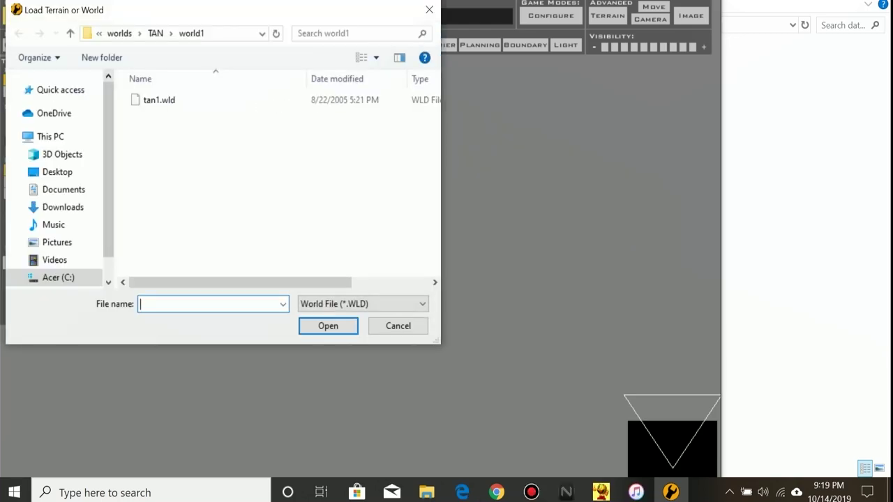
{"action": "left_click", "coordinate": [139, 33]}
{"action": "left_click", "coordinate": [171, 32]}
{"action": "left_click", "coordinate": [171, 33]}
{"action": "left_click", "coordinate": [139, 33]}
{"action": "left_click", "coordinate": [171, 33]}
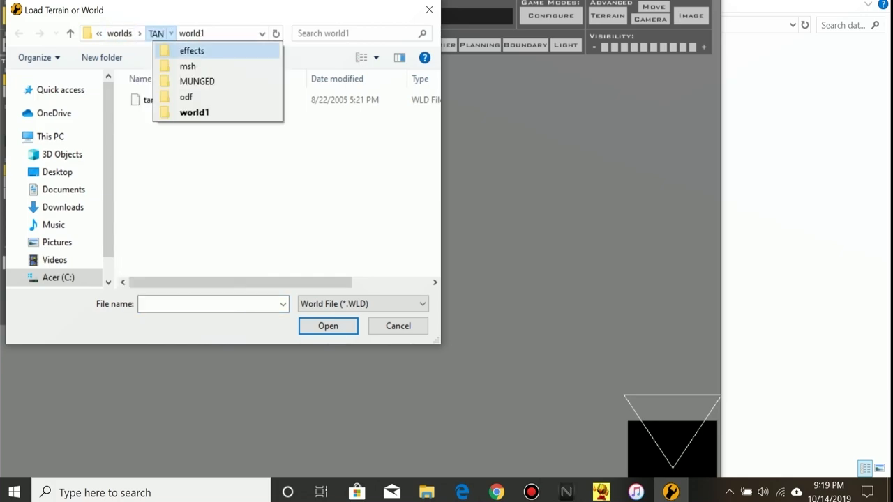
{"action": "left_click", "coordinate": [139, 32]}
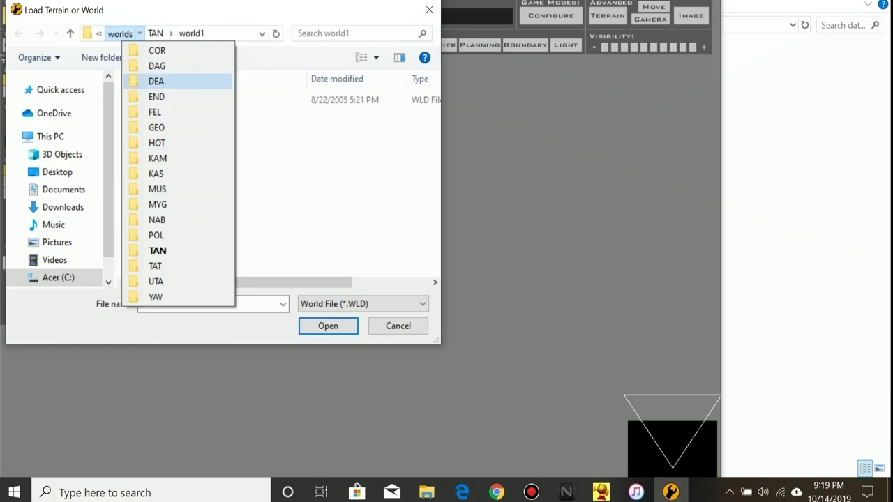
{"action": "key", "text": "Escape"}
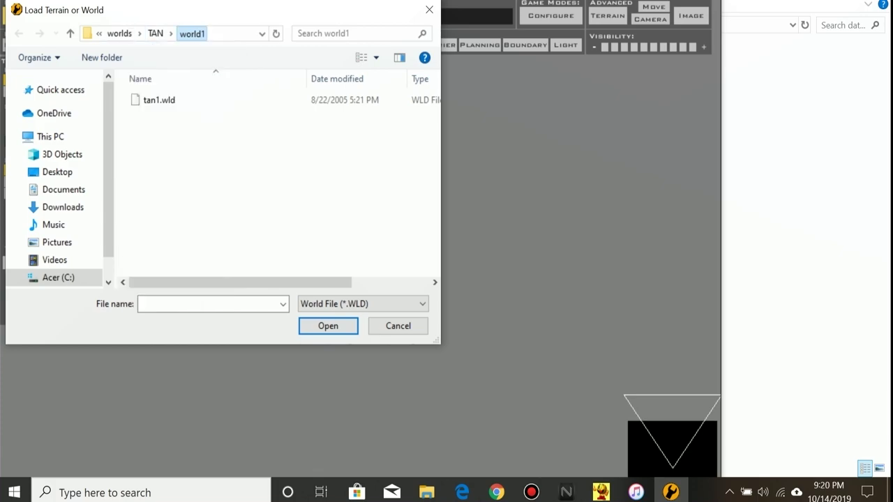
{"action": "key", "text": "Left"}
{"action": "key", "text": "Left"}
{"action": "key", "text": "Left"}
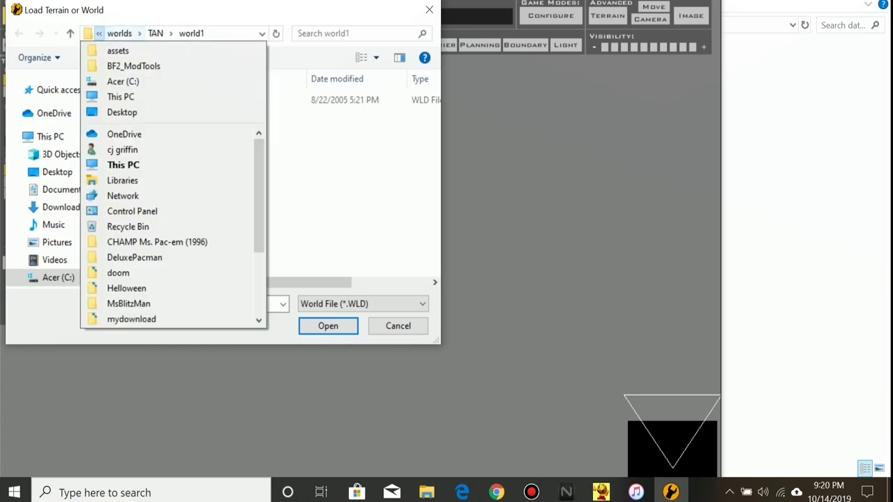
{"action": "key", "text": "Escape"}
- Look through the C: drive, This PC and Desktop for a world to load
{"action": "key", "text": "alt+d"}
{"action": "left_click", "coordinate": [58, 278]}
{"action": "scroll", "coordinate": [279, 131], "scroll_direction": "right", "scroll_amount": 1}
{"action": "scroll", "coordinate": [280, 131], "scroll_direction": "left", "scroll_amount": 1}
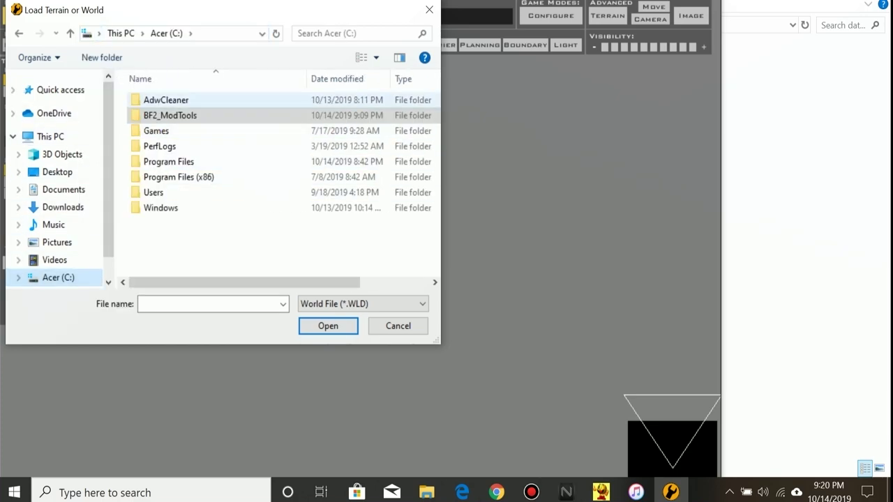
{"action": "left_click", "coordinate": [121, 33]}
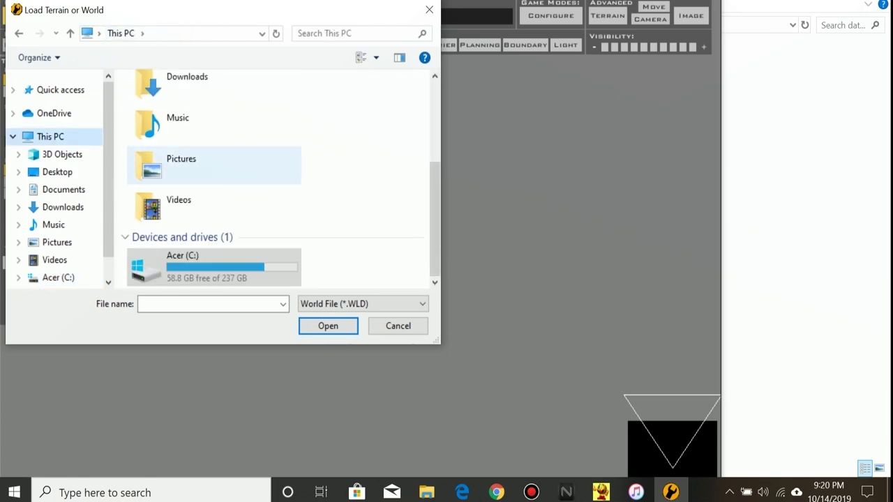
{"action": "left_click", "coordinate": [57, 172]}
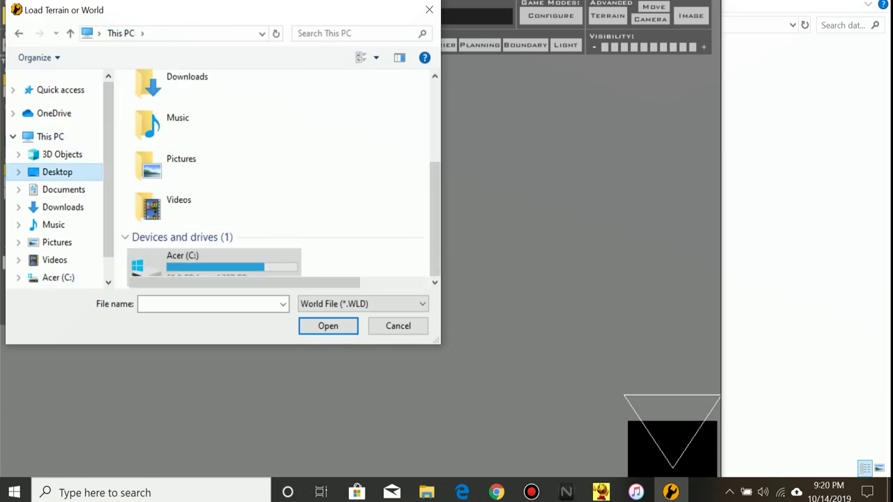
{"action": "scroll", "coordinate": [171, 136], "scroll_direction": "down", "scroll_amount": 2}
{"action": "scroll", "coordinate": [170, 140], "scroll_direction": "up", "scroll_amount": 2}
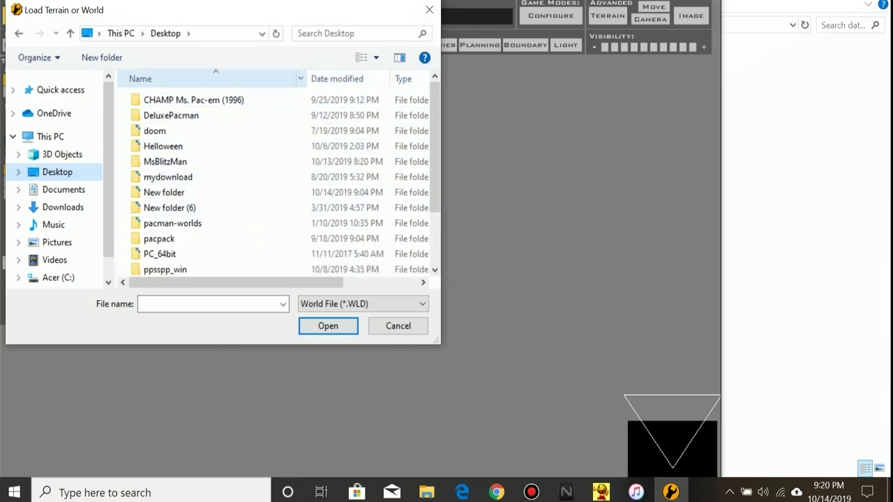
{"action": "scroll", "coordinate": [209, 175], "scroll_direction": "down", "scroll_amount": 2}
{"action": "scroll", "coordinate": [217, 202], "scroll_direction": "up", "scroll_amount": 2}
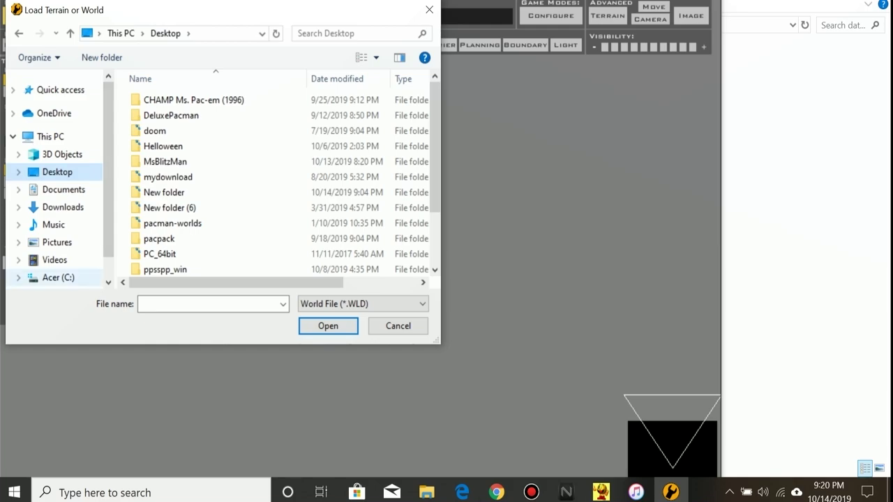
- Browse to the Worlds folder in BF2_ModTools, data_BFY, _BUILD and look through its world folders
{"action": "left_click", "coordinate": [59, 277]}
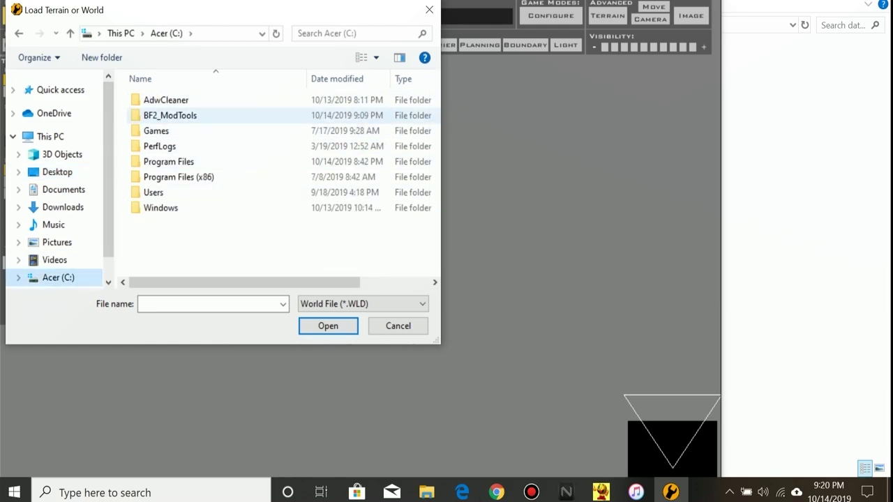
{"action": "double_click", "coordinate": [170, 115]}
{"action": "left_click", "coordinate": [160, 131]}
{"action": "double_click", "coordinate": [160, 130]}
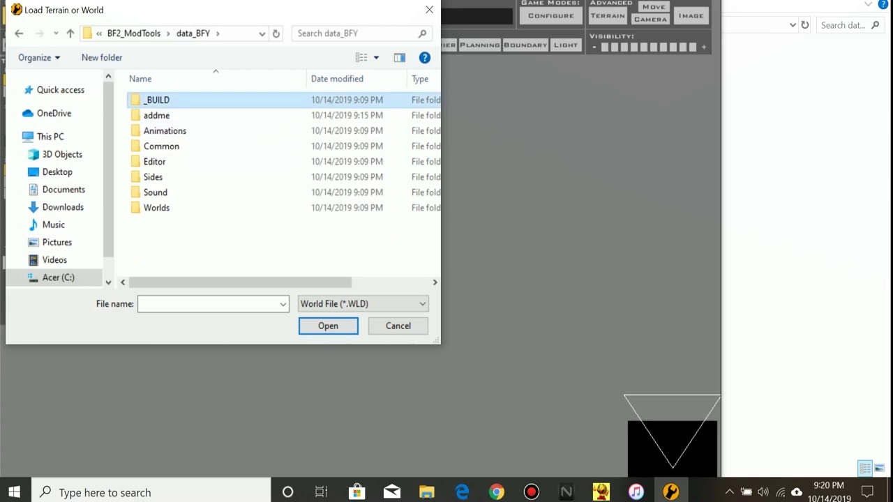
{"action": "double_click", "coordinate": [150, 100]}
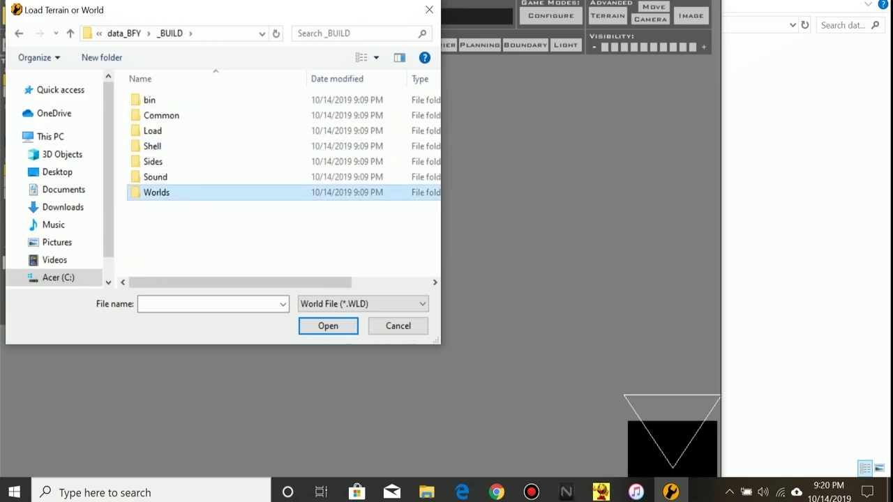
{"action": "double_click", "coordinate": [156, 192]}
{"action": "scroll", "coordinate": [180, 161], "scroll_direction": "down", "scroll_amount": 2}
{"action": "scroll", "coordinate": [168, 174], "scroll_direction": "up", "scroll_amount": 2}
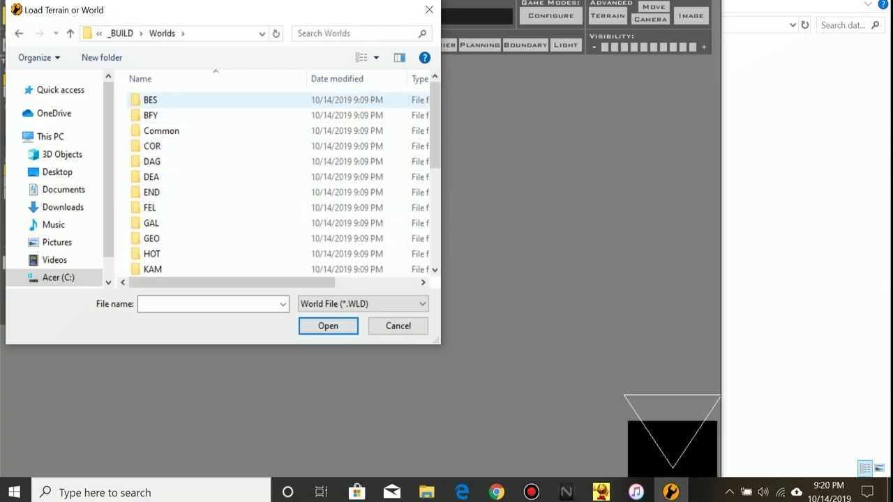
- Check the BES, BFY and SPA build folders for world files and close the dialog without loading anything
{"action": "double_click", "coordinate": [150, 100]}
{"action": "left_click", "coordinate": [19, 33]}
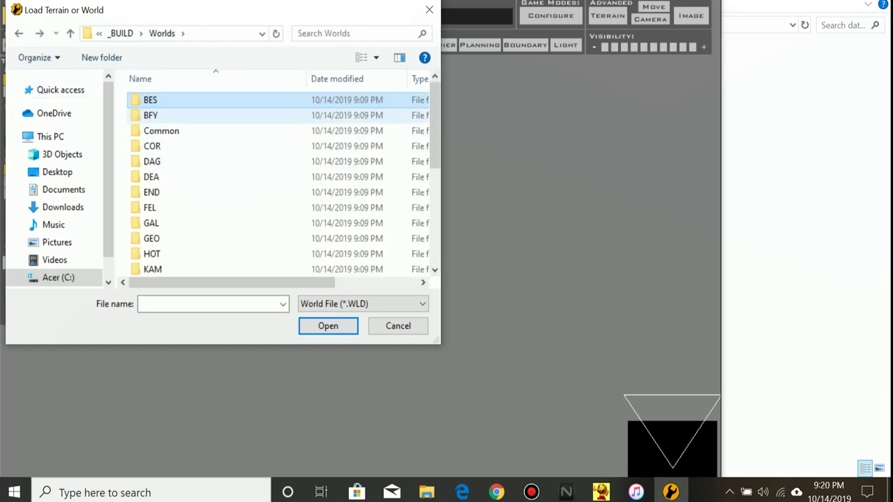
{"action": "left_click", "coordinate": [150, 115]}
{"action": "double_click", "coordinate": [150, 115]}
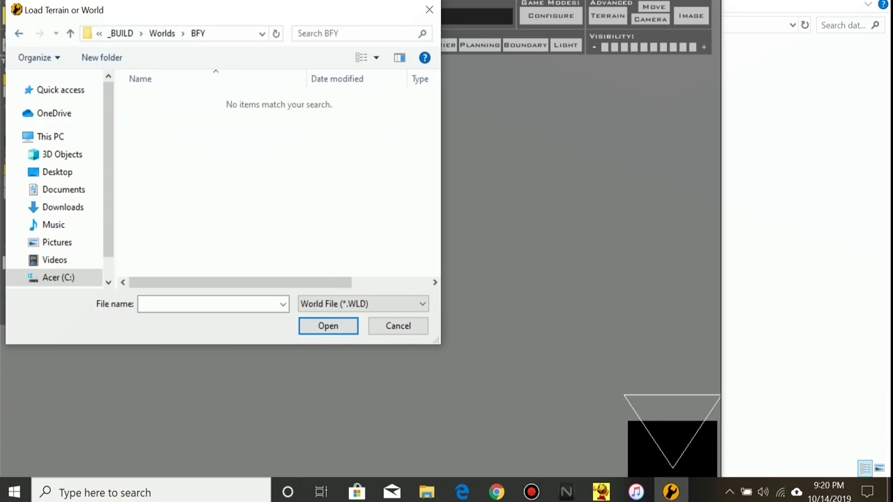
{"action": "left_click", "coordinate": [19, 33]}
{"action": "scroll", "coordinate": [209, 144], "scroll_direction": "down", "scroll_amount": 5}
{"action": "double_click", "coordinate": [151, 190]}
{"action": "key", "text": "BackSpace"}
{"action": "scroll", "coordinate": [272, 181], "scroll_direction": "down", "scroll_amount": 3}
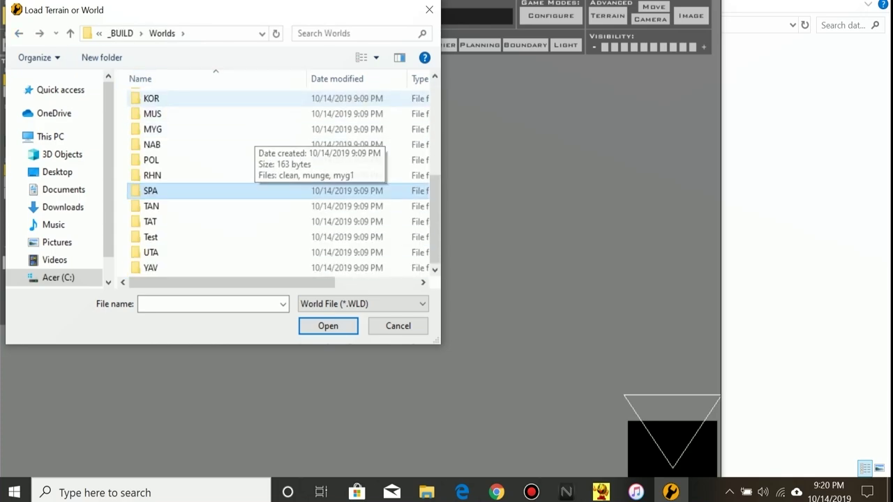
{"action": "left_click", "coordinate": [429, 9]}
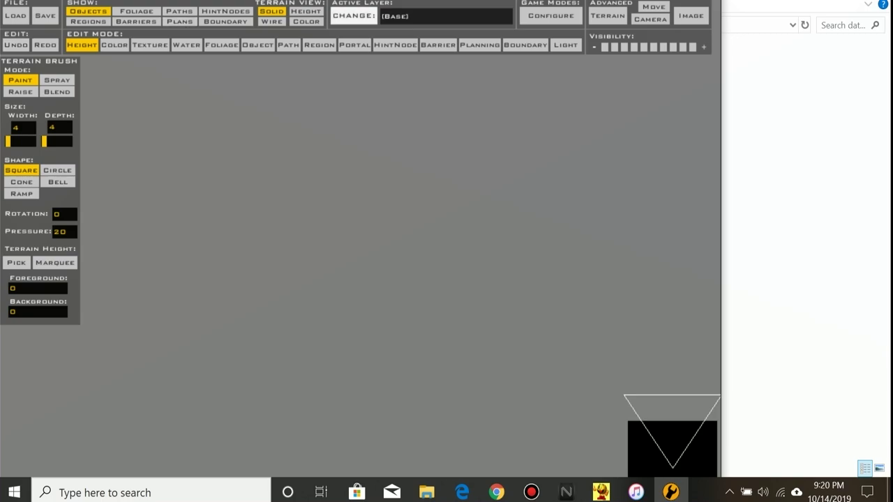
- View the layer list with the Base layer and close it
{"action": "left_click", "coordinate": [353, 15]}
{"action": "left_click", "coordinate": [603, 39]}
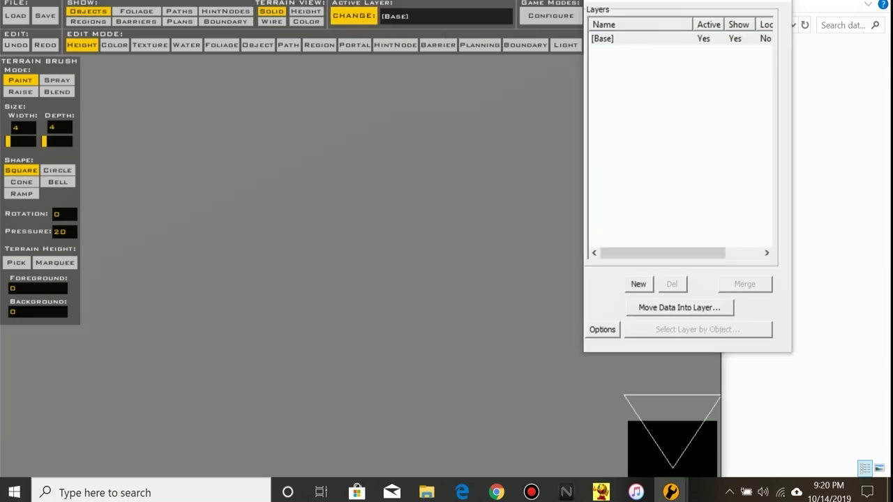
{"action": "left_click", "coordinate": [775, 0]}
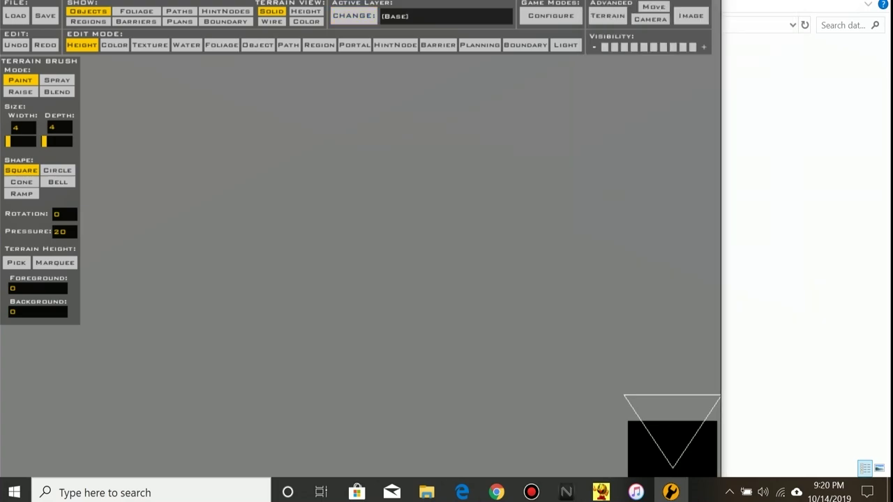
- Look at the Texture, Water, Foliage and Color edit modes, choosing texture tile 2 and foreground color 245, 183, 87
{"action": "left_click", "coordinate": [150, 45]}
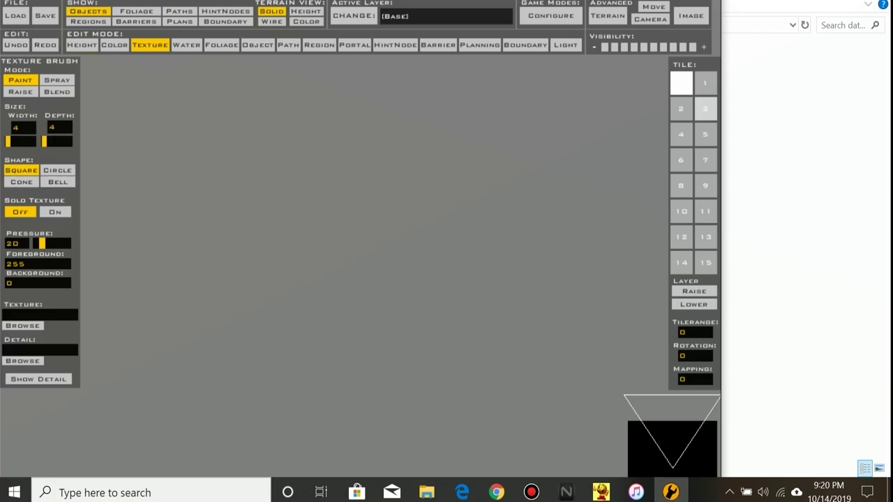
{"action": "left_click", "coordinate": [681, 108]}
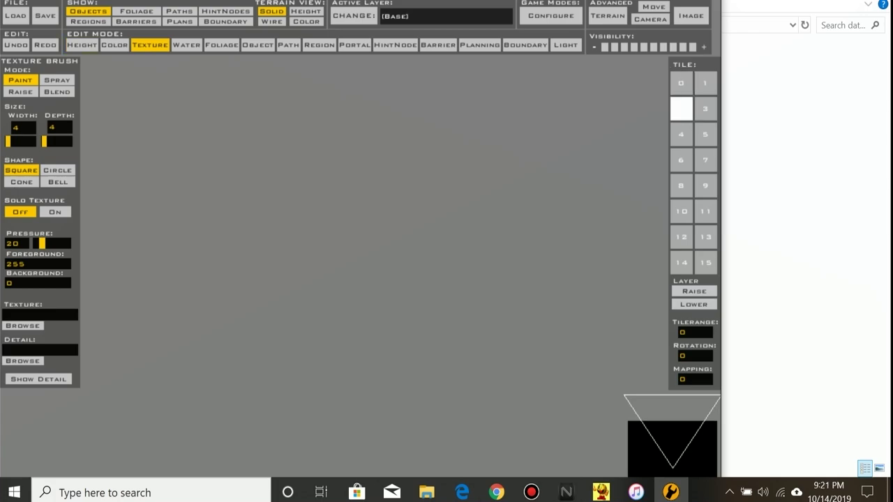
{"action": "left_click", "coordinate": [186, 45]}
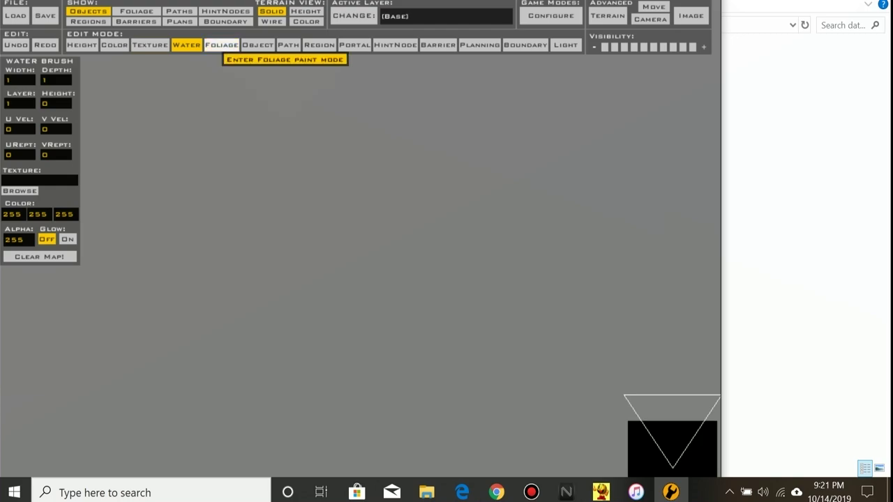
{"action": "left_click", "coordinate": [221, 45]}
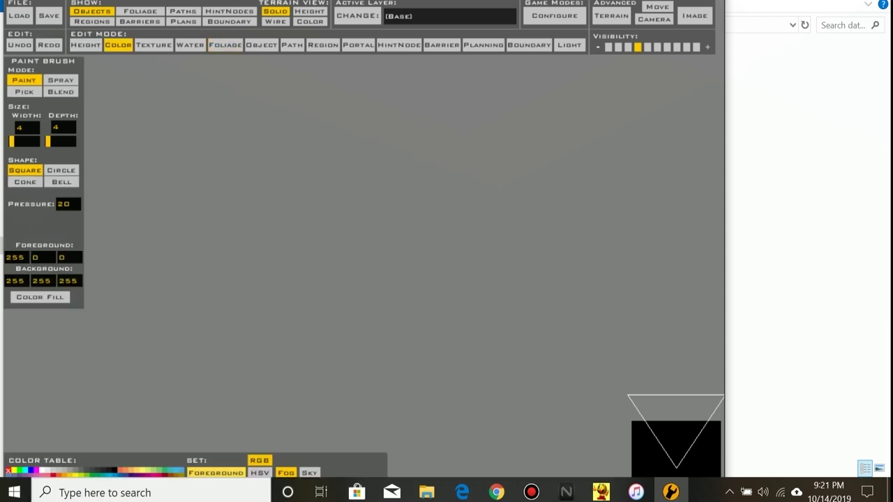
{"action": "left_click", "coordinate": [131, 472]}
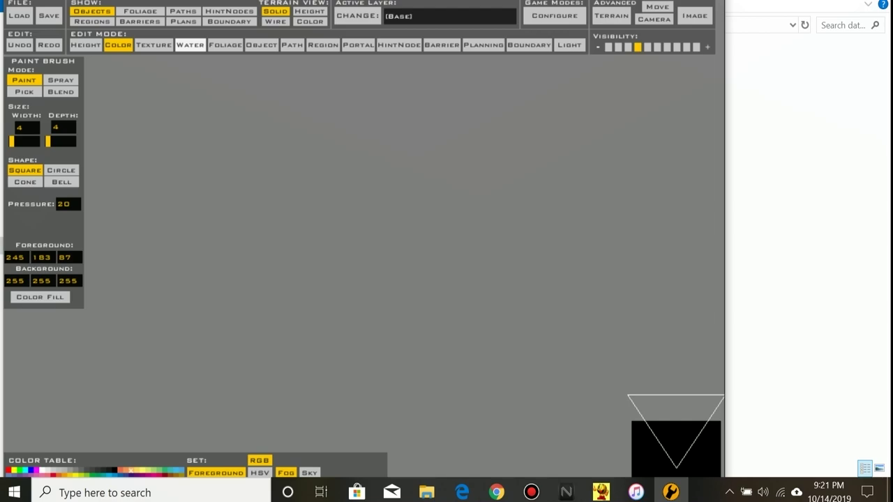
- Switch to HintNode editing, set the hint node height to 40, and look at the advanced image controls
{"action": "left_click", "coordinate": [190, 45]}
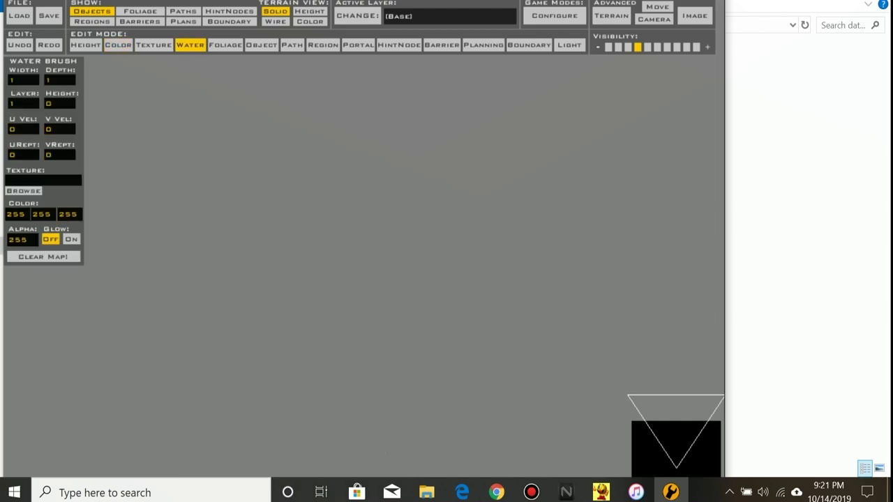
{"action": "left_click", "coordinate": [323, 44]}
{"action": "left_click", "coordinate": [400, 45]}
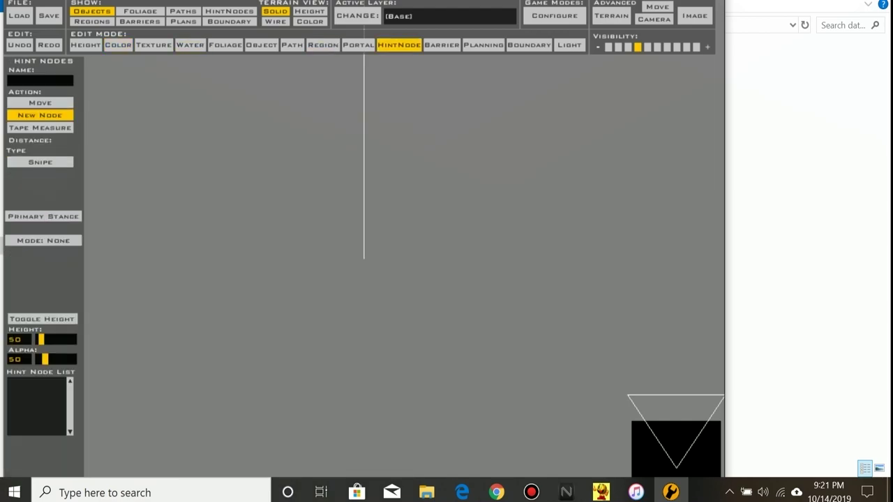
{"action": "left_click", "coordinate": [41, 339]}
{"action": "left_click", "coordinate": [695, 15]}
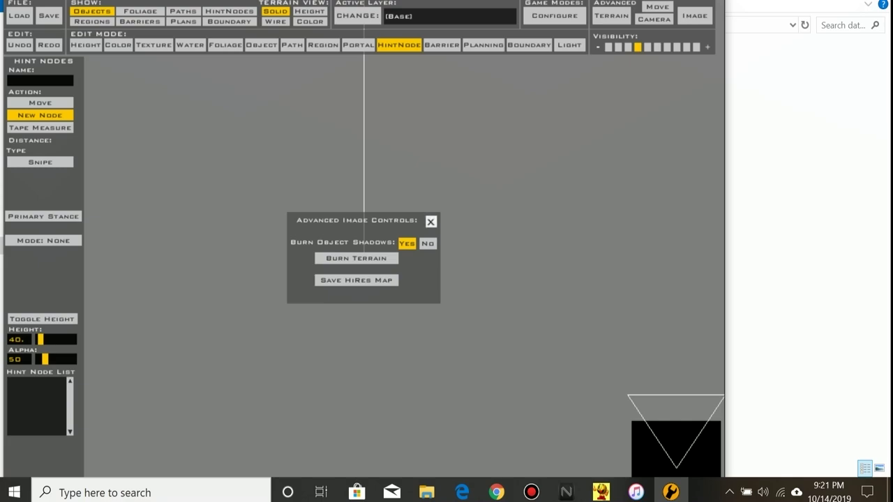
{"action": "left_click", "coordinate": [431, 221]}
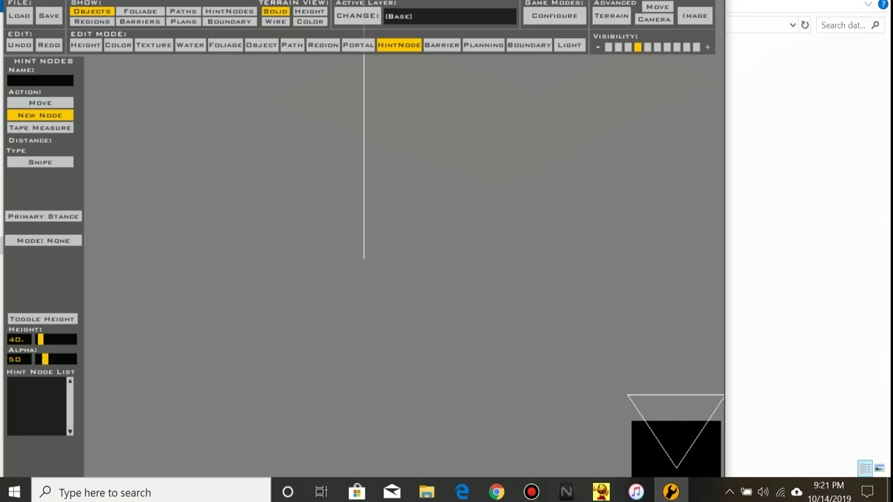
- Exit ZeroEditor and open the Editor folder inside data_BFY
{"action": "key", "text": "Escape"}
{"action": "key", "text": "Return"}
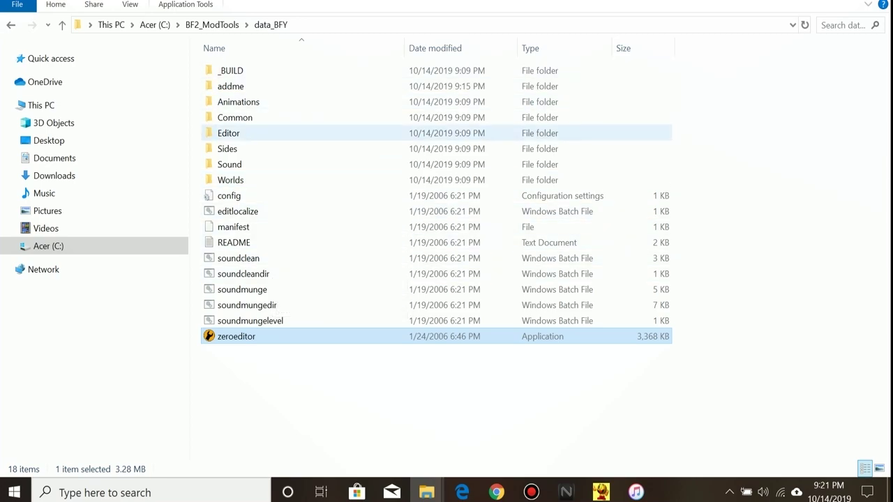
{"action": "double_click", "coordinate": [228, 132]}
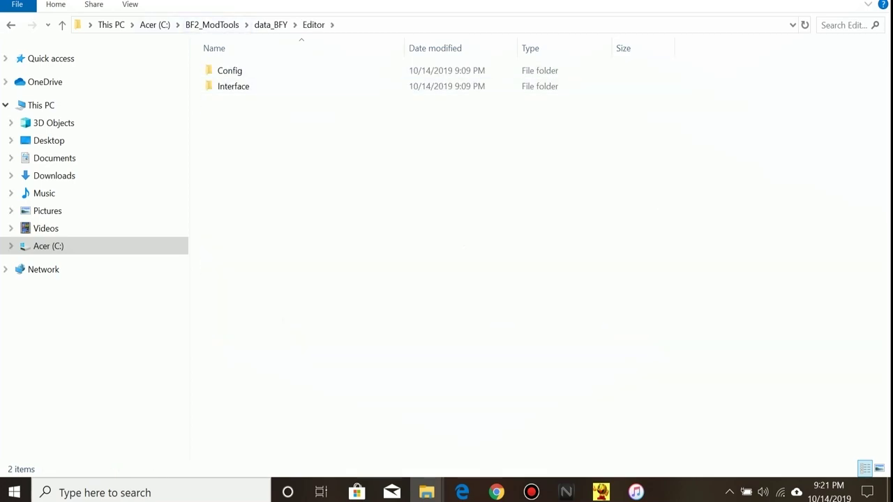
- Look inside the Interface folder, return to the Editor folder and select the Config folder
{"action": "double_click", "coordinate": [234, 87]}
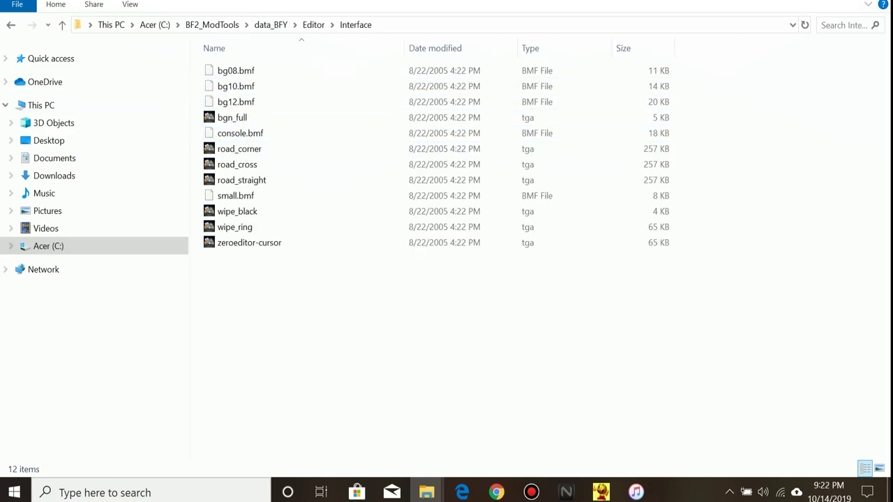
{"action": "key", "text": "alt+Left"}
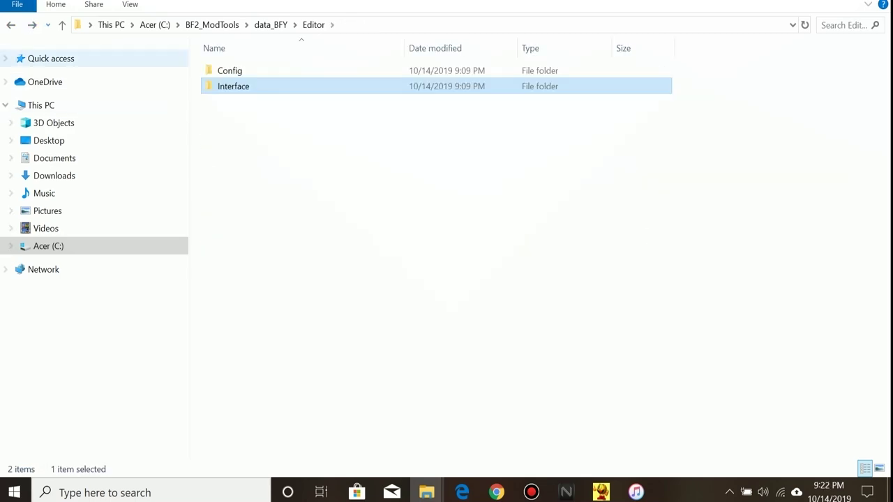
{"action": "left_click", "coordinate": [229, 70]}
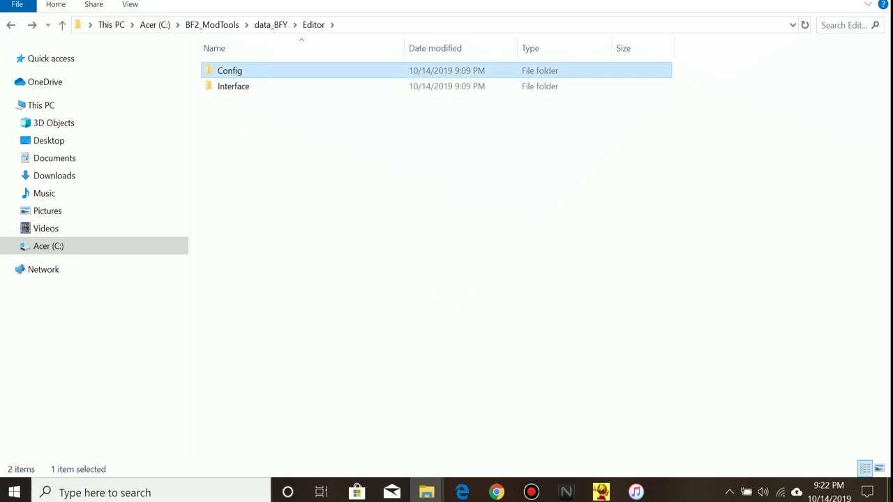
{"action": "key", "text": "F2"}
- Switch to Chrome and review the Getting Started guide's game mode scripts, template game modes and munging sections, going back to its beginning
{"action": "key", "text": "alt+Tab"}
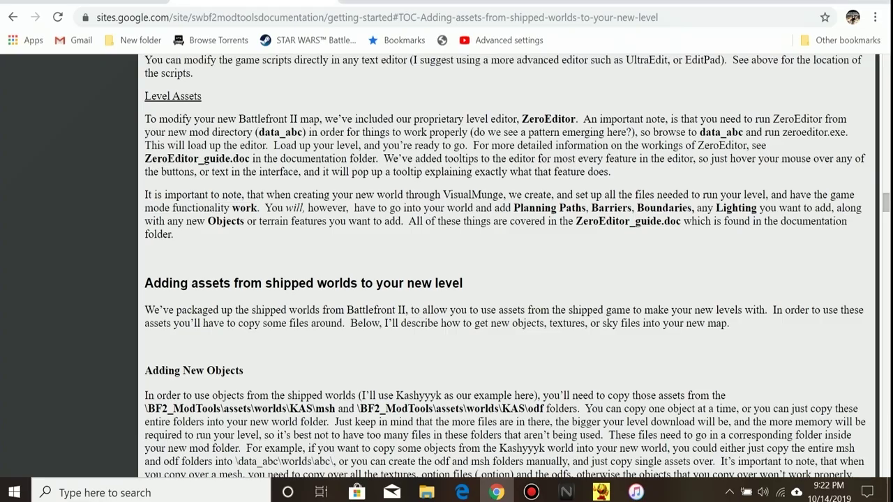
{"action": "scroll", "coordinate": [509, 265], "scroll_direction": "down", "scroll_amount": 2}
{"action": "scroll", "coordinate": [508, 265], "scroll_direction": "up", "scroll_amount": 3}
{"action": "scroll", "coordinate": [508, 265], "scroll_direction": "up", "scroll_amount": 5}
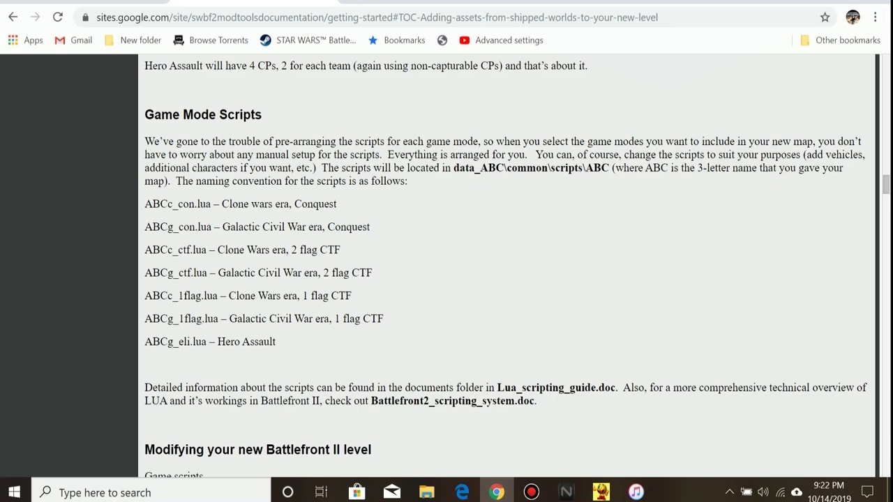
{"action": "scroll", "coordinate": [508, 265], "scroll_direction": "up", "scroll_amount": 2}
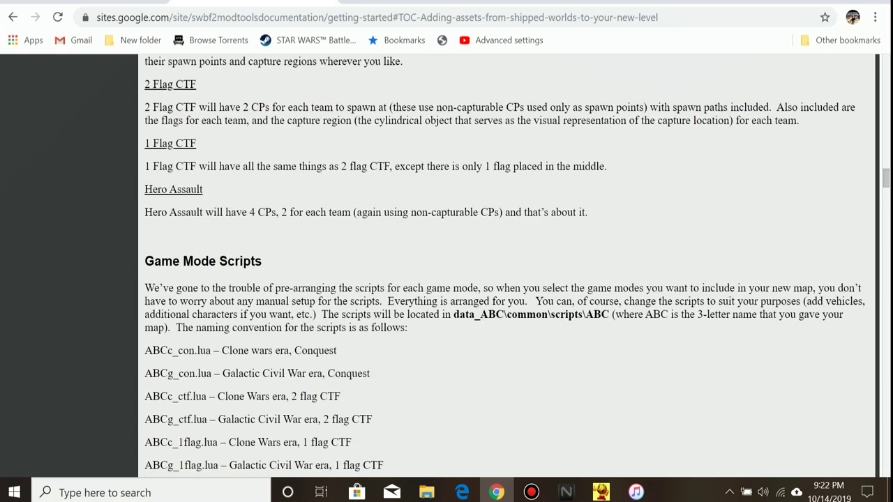
{"action": "scroll", "coordinate": [508, 265], "scroll_direction": "up", "scroll_amount": 2}
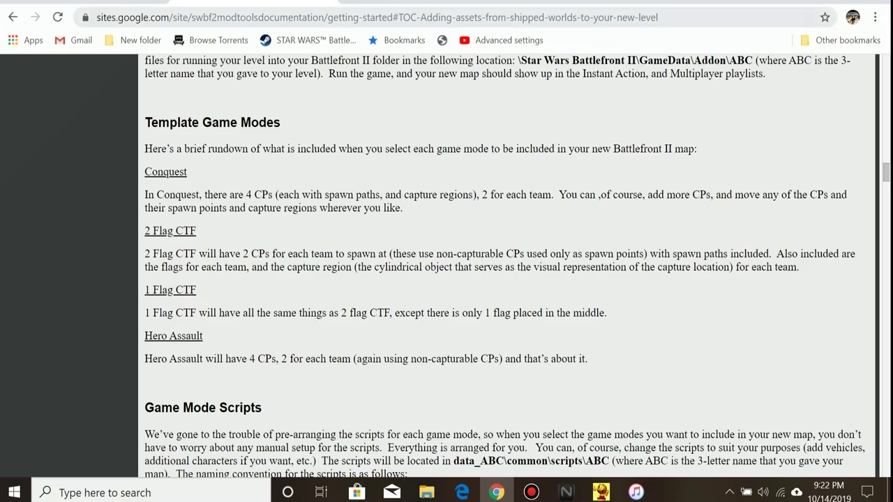
{"action": "scroll", "coordinate": [508, 265], "scroll_direction": "up", "scroll_amount": 3}
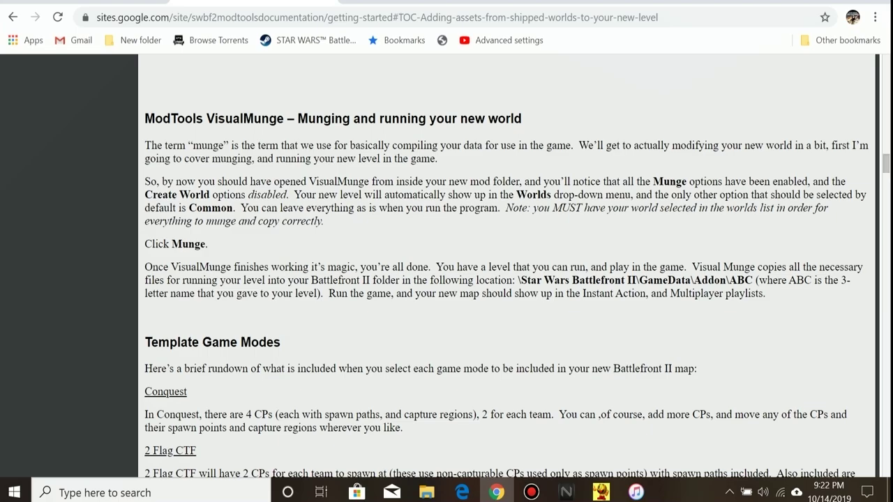
{"action": "scroll", "coordinate": [509, 265], "scroll_direction": "up", "scroll_amount": 6}
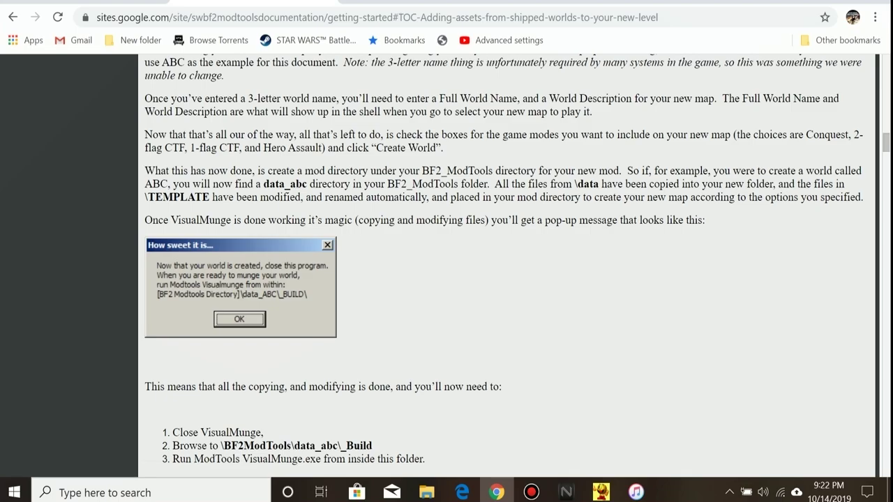
{"action": "scroll", "coordinate": [509, 265], "scroll_direction": "up", "scroll_amount": 9}
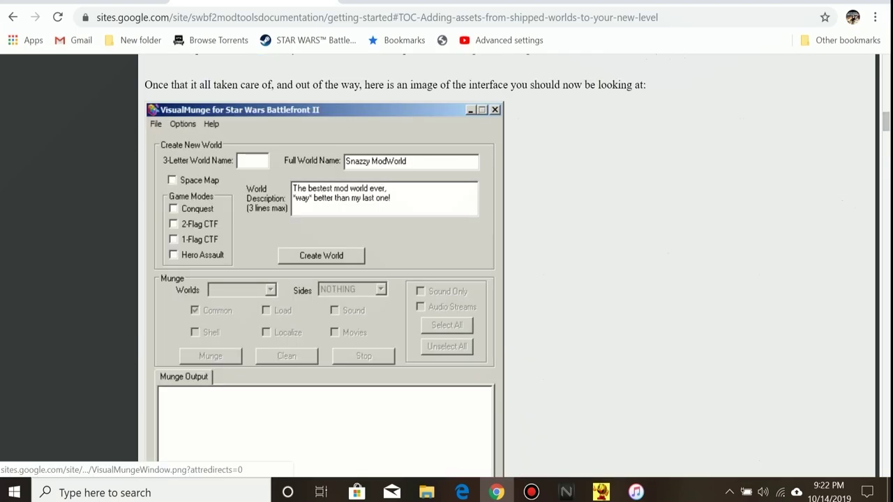
{"action": "scroll", "coordinate": [510, 265], "scroll_direction": "up", "scroll_amount": 15}
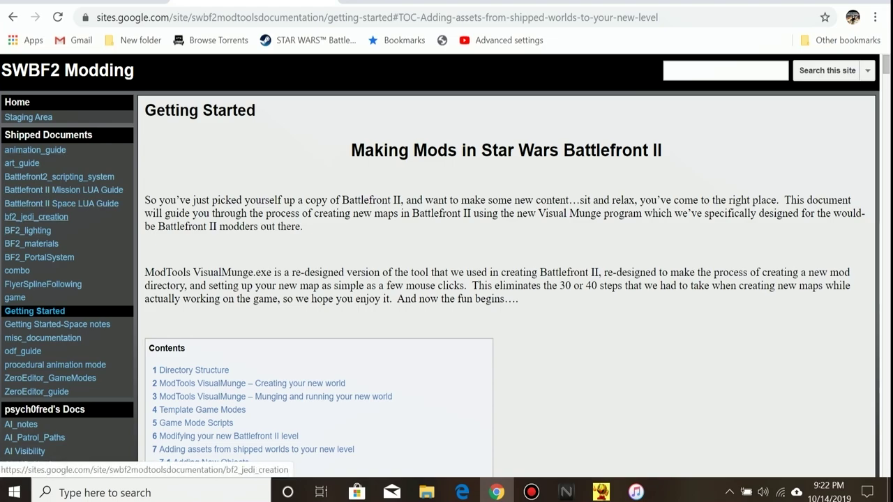
- Examine the Getting Started guide from its contents list through the directory structure to the VisualMunge instructions for creating a new world
{"action": "scroll", "coordinate": [35, 128], "scroll_direction": "down", "scroll_amount": 1}
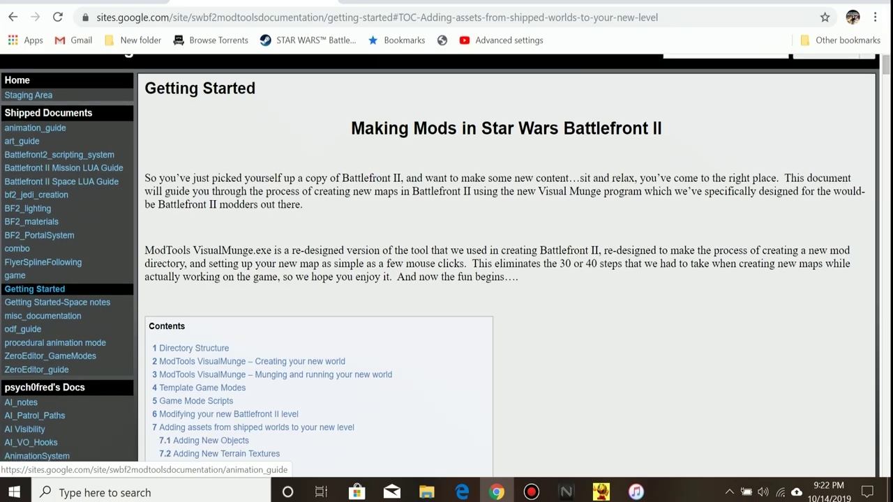
{"action": "scroll", "coordinate": [31, 209], "scroll_direction": "down", "scroll_amount": 5}
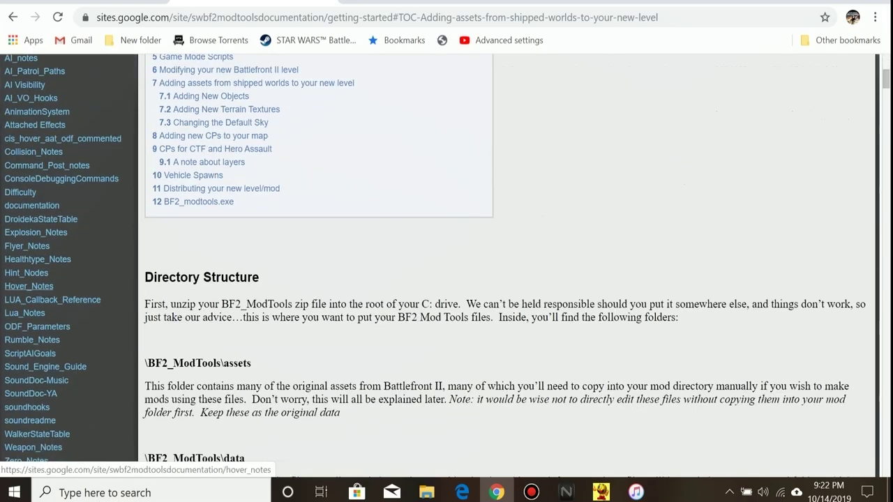
{"action": "scroll", "coordinate": [42, 224], "scroll_direction": "down", "scroll_amount": 2}
{"action": "scroll", "coordinate": [42, 223], "scroll_direction": "down", "scroll_amount": 1}
{"action": "scroll", "coordinate": [279, 266], "scroll_direction": "down", "scroll_amount": 8}
{"action": "scroll", "coordinate": [279, 265], "scroll_direction": "down", "scroll_amount": 3}
{"action": "scroll", "coordinate": [280, 265], "scroll_direction": "down", "scroll_amount": 2}
{"action": "scroll", "coordinate": [279, 265], "scroll_direction": "up", "scroll_amount": 2}
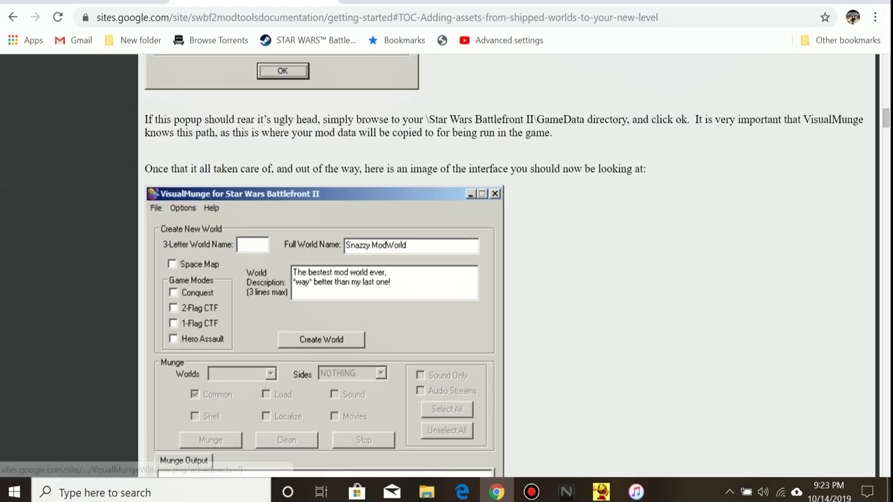
{"action": "scroll", "coordinate": [324, 209], "scroll_direction": "down", "scroll_amount": 5}
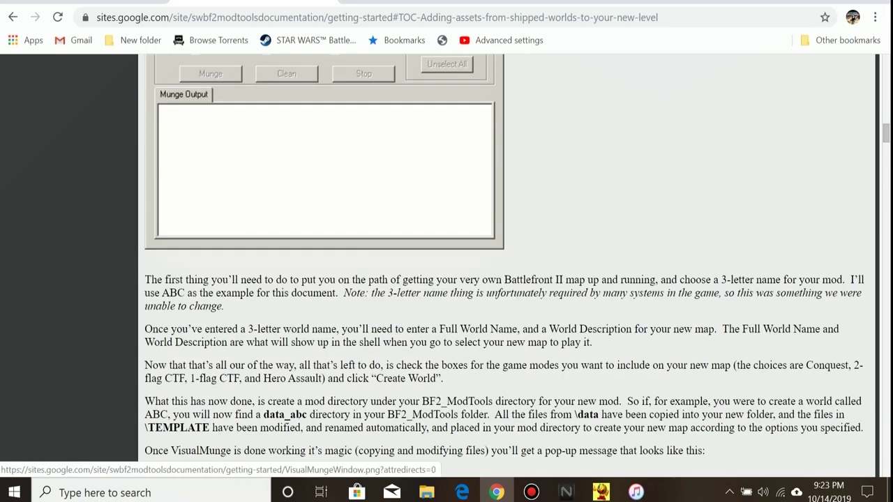
{"action": "scroll", "coordinate": [325, 209], "scroll_direction": "down", "scroll_amount": 2}
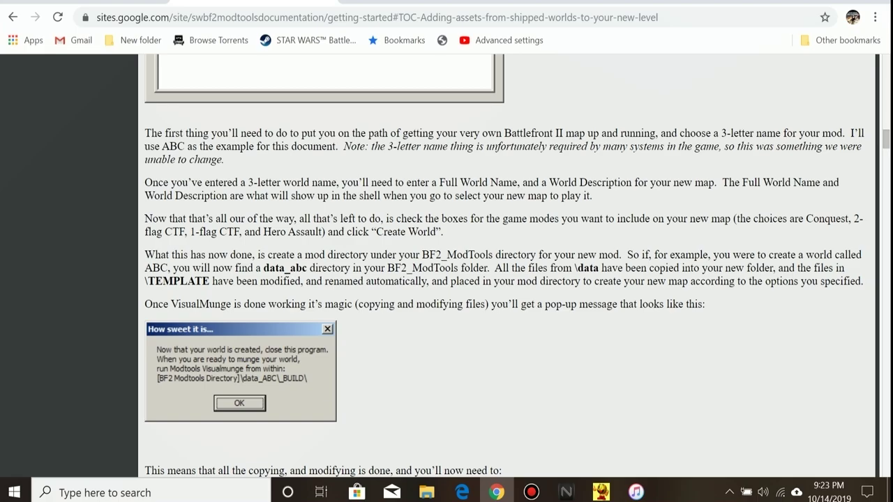
{"action": "scroll", "coordinate": [516, 265], "scroll_direction": "down", "scroll_amount": 2}
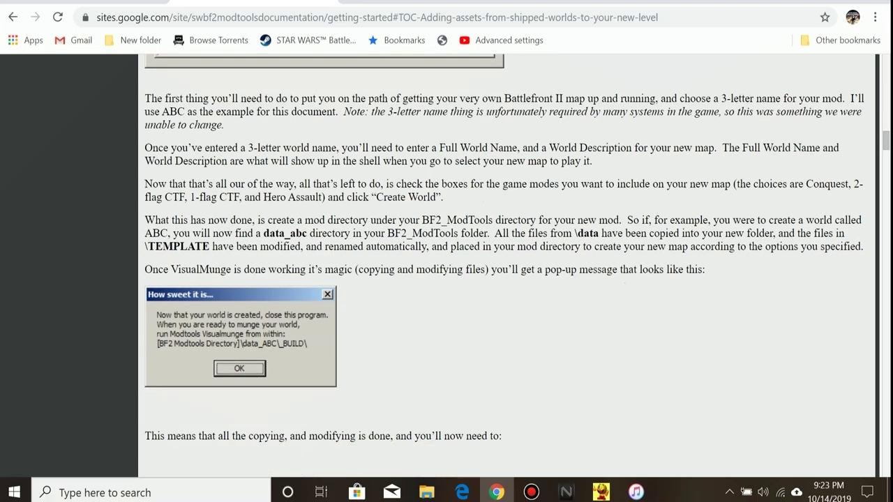